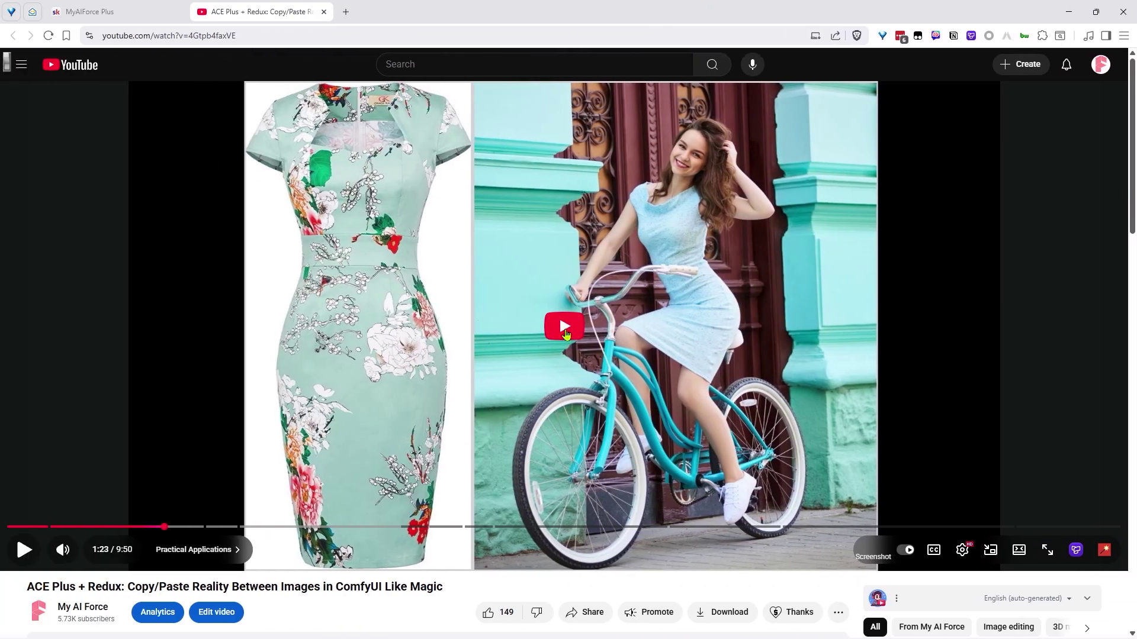
pyautogui.click(564, 327)
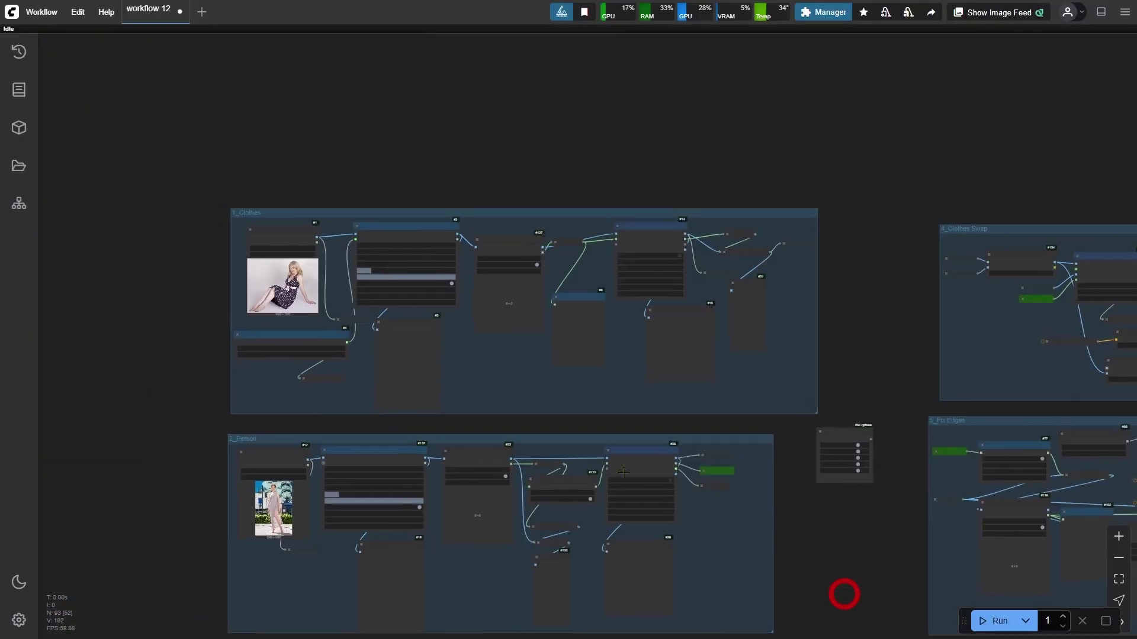
pyautogui.scroll(7, 130, 309)
# Step: Move the person's Load Image node beside the Load Image node in the 1_Clothes group and compare both pictures
pyautogui.moveTo(253, 390); pyautogui.dragTo(55, 333)
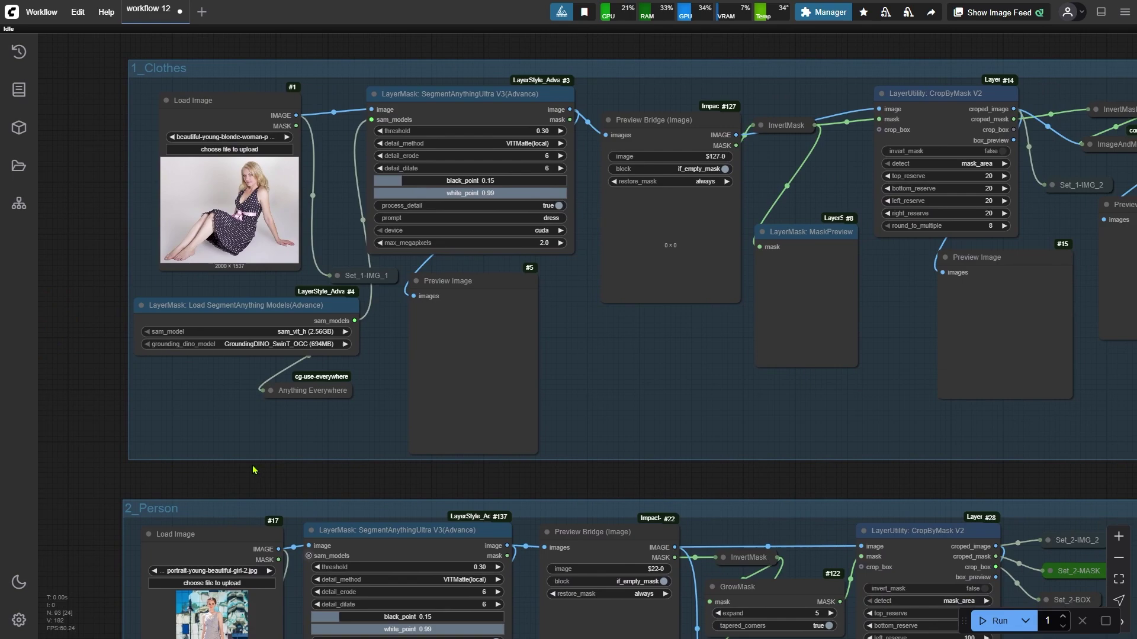
pyautogui.moveTo(236, 534); pyautogui.dragTo(410, 84)
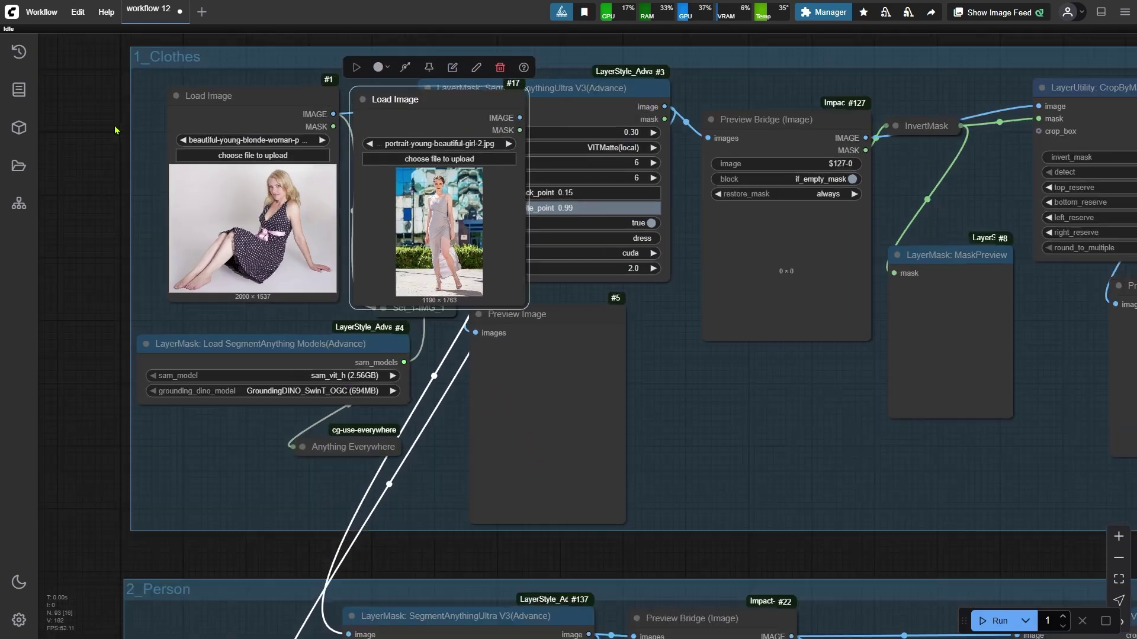
pyautogui.scroll(10, 116, 133)
pyautogui.moveTo(114, 153); pyautogui.dragTo(50, 213)
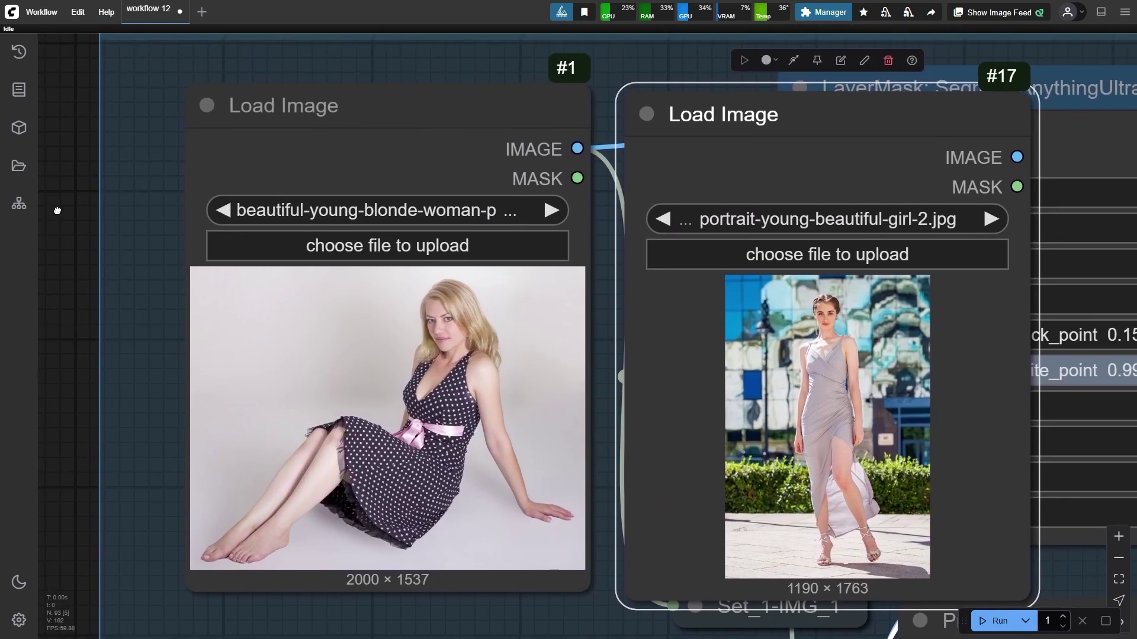
pyautogui.moveTo(77, 320); pyautogui.dragTo(36, 311)
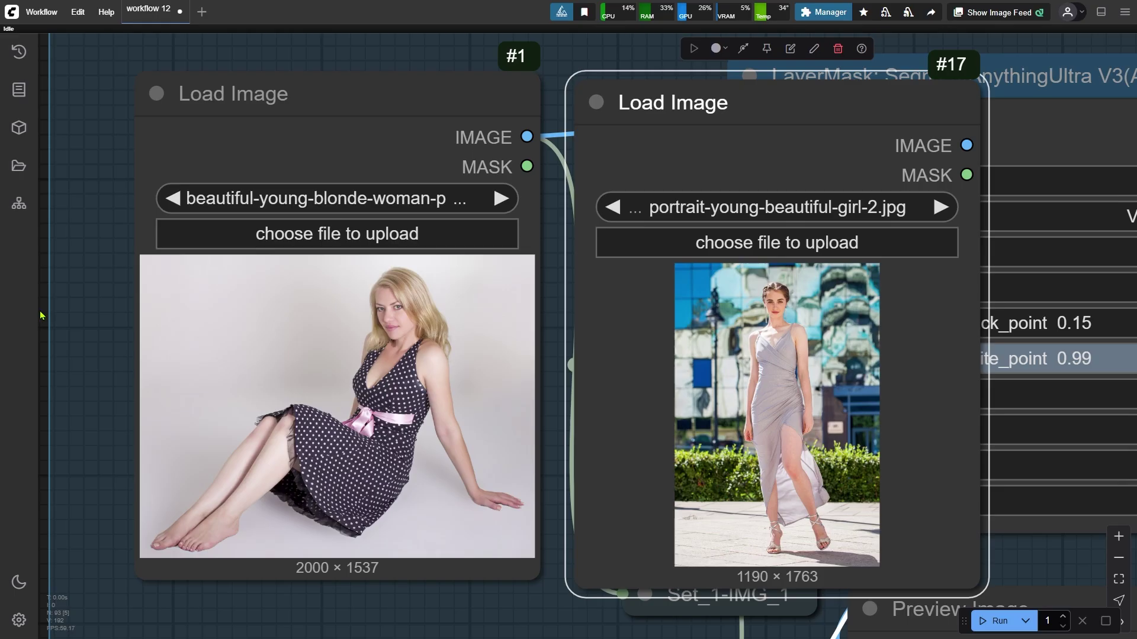
# Step: Move the person's Load Image node back to its place in the 2_Person group
pyautogui.scroll(-10, 48, 294)
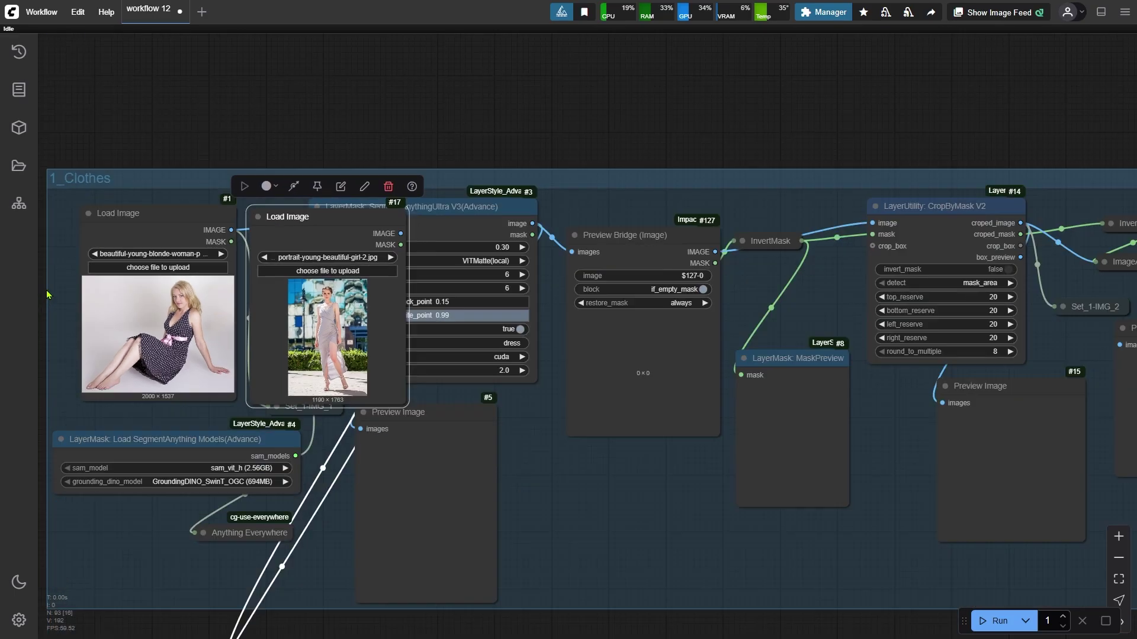
pyautogui.moveTo(43, 302); pyautogui.dragTo(244, 180)
pyautogui.scroll(-4, 181, 191)
pyautogui.moveTo(432, 121); pyautogui.dragTo(299, 448)
# Step: Examine the Unet, CLIP, VAE, LoRA and style model loaders in the 3_Load Models group
pyautogui.moveTo(147, 510); pyautogui.dragTo(157, 225)
pyautogui.scroll(3, 191, 436)
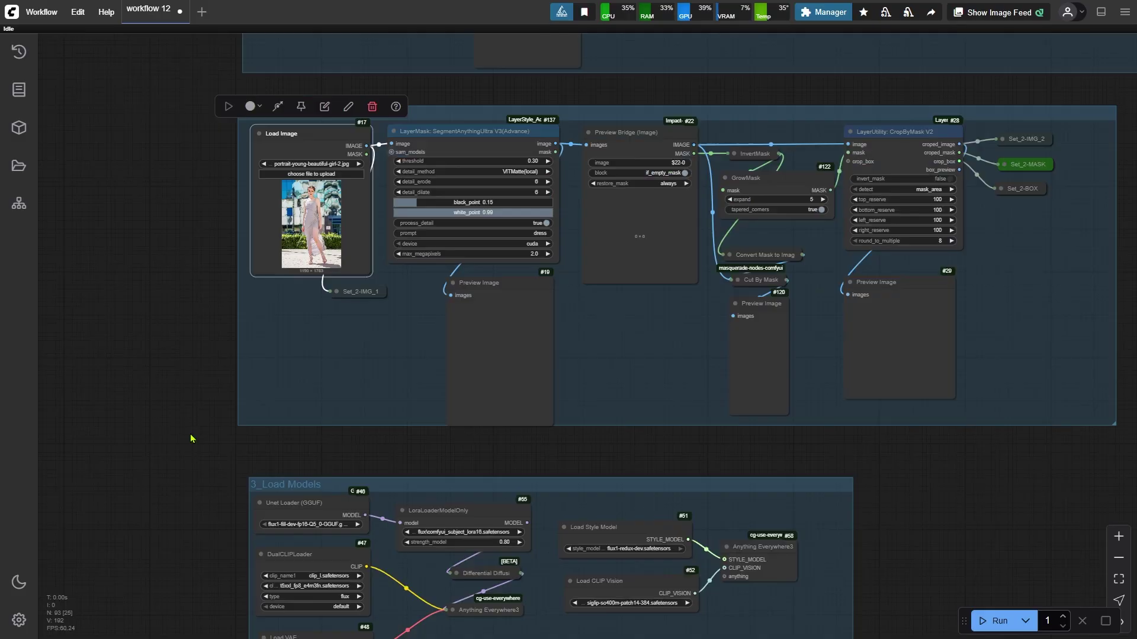
pyautogui.moveTo(202, 474); pyautogui.dragTo(185, 256)
pyautogui.scroll(5, 202, 427)
pyautogui.moveTo(205, 363); pyautogui.dragTo(52, 367)
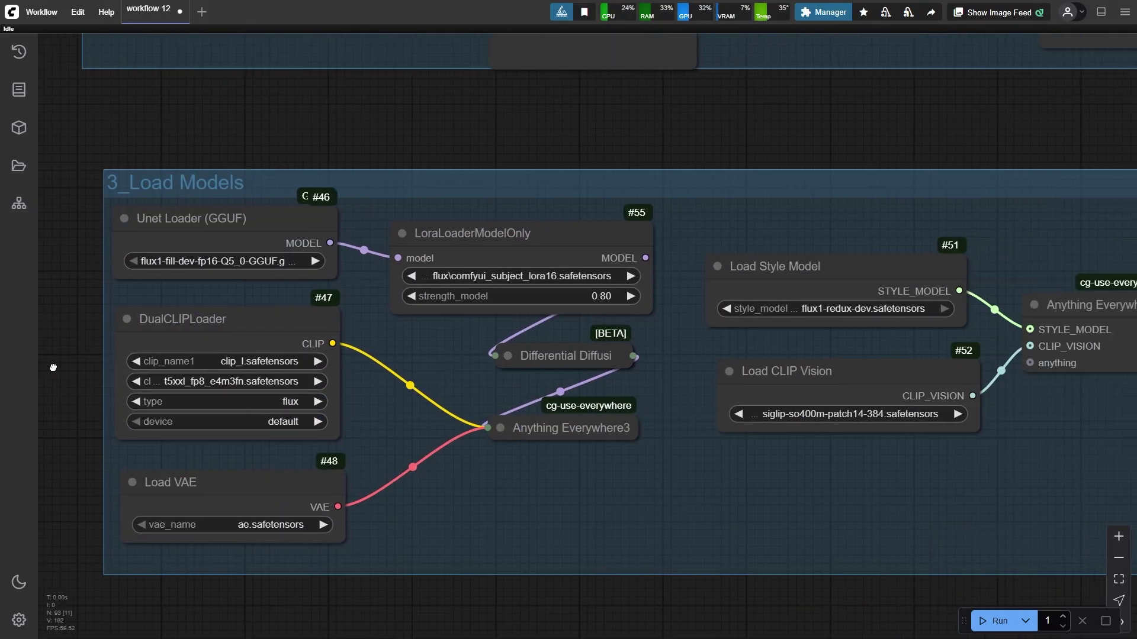
pyautogui.moveTo(826, 624); pyautogui.dragTo(760, 622)
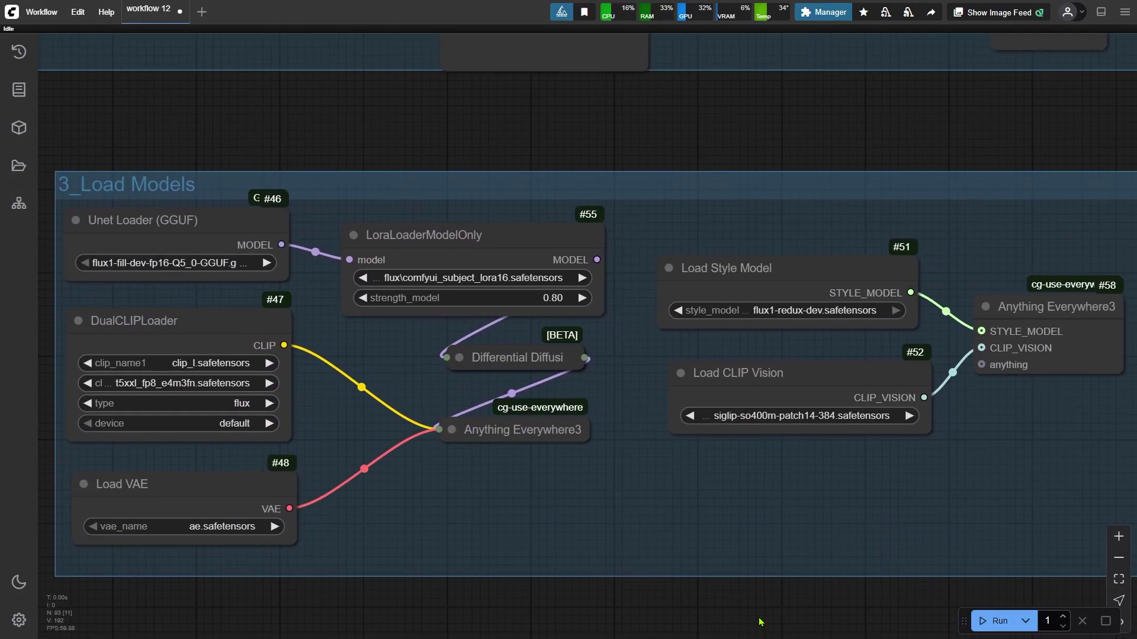
pyautogui.click(530, 254)
pyautogui.click(804, 263)
# Step: Review the available style models for the Load Style Model node and keep flux1-redux-dev.safetensors selected
pyautogui.click(792, 312)
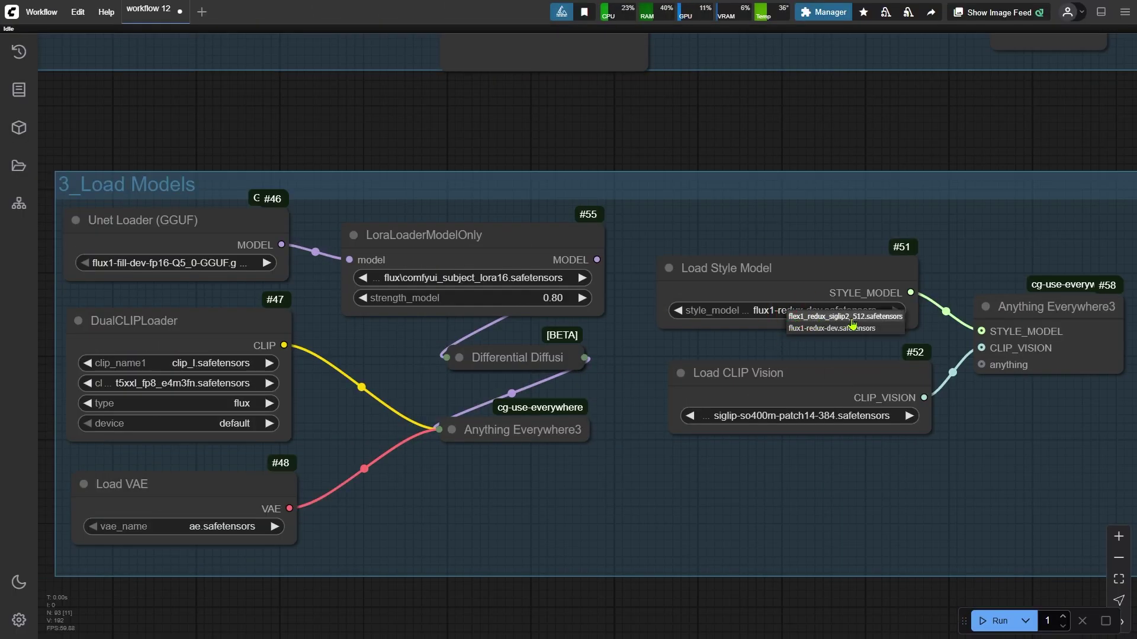
pyautogui.scroll(8, 852, 324)
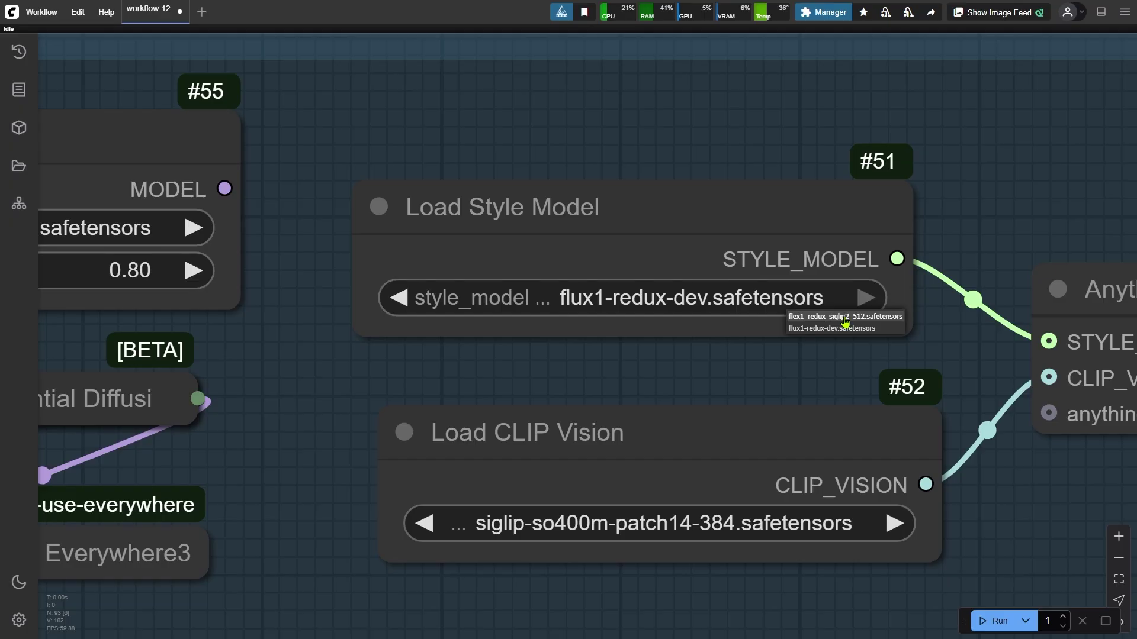
pyautogui.click(834, 327)
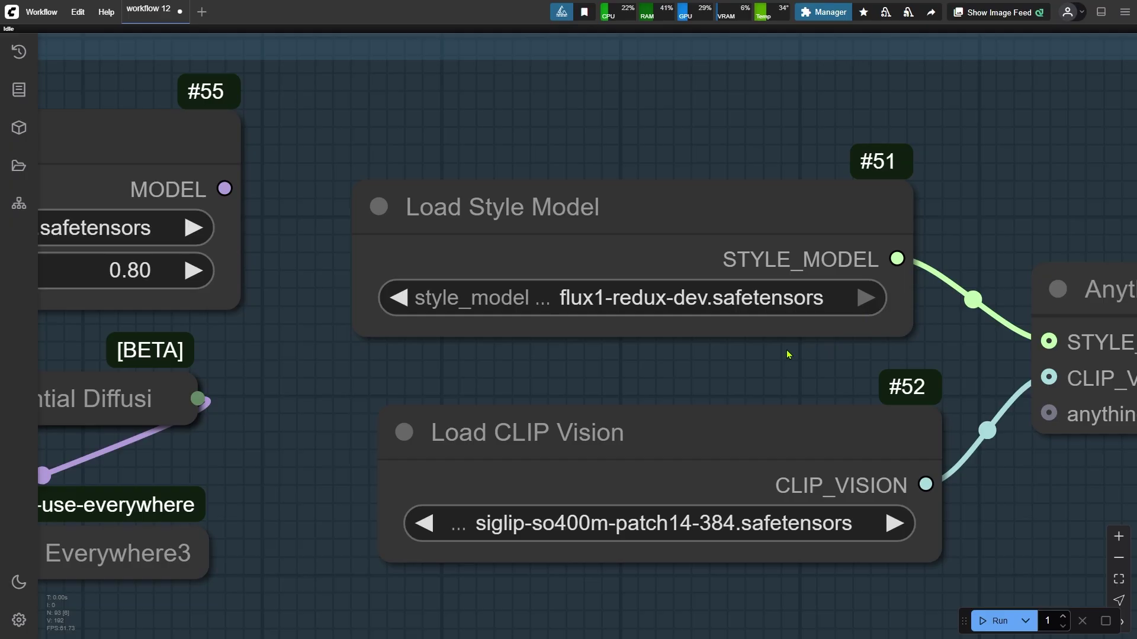
# Step: Examine the LoraLoaderModelOnly node's LoRA file and model strength
pyautogui.scroll(-3, 788, 354)
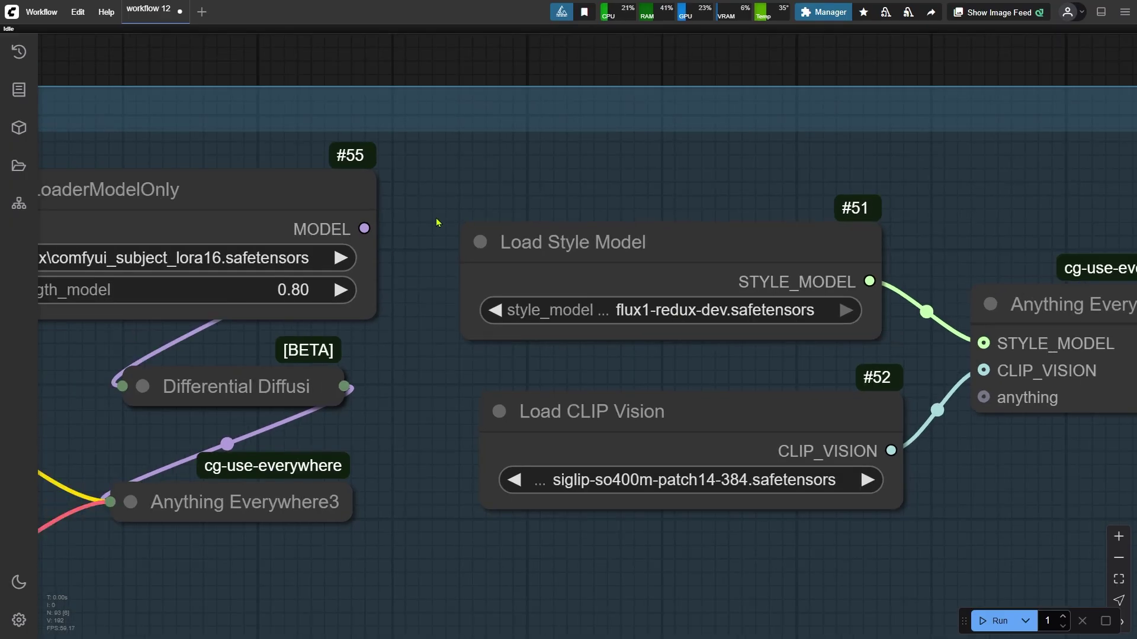
pyautogui.moveTo(426, 195); pyautogui.dragTo(852, 186)
pyautogui.scroll(2, 656, 217)
pyautogui.click(655, 217)
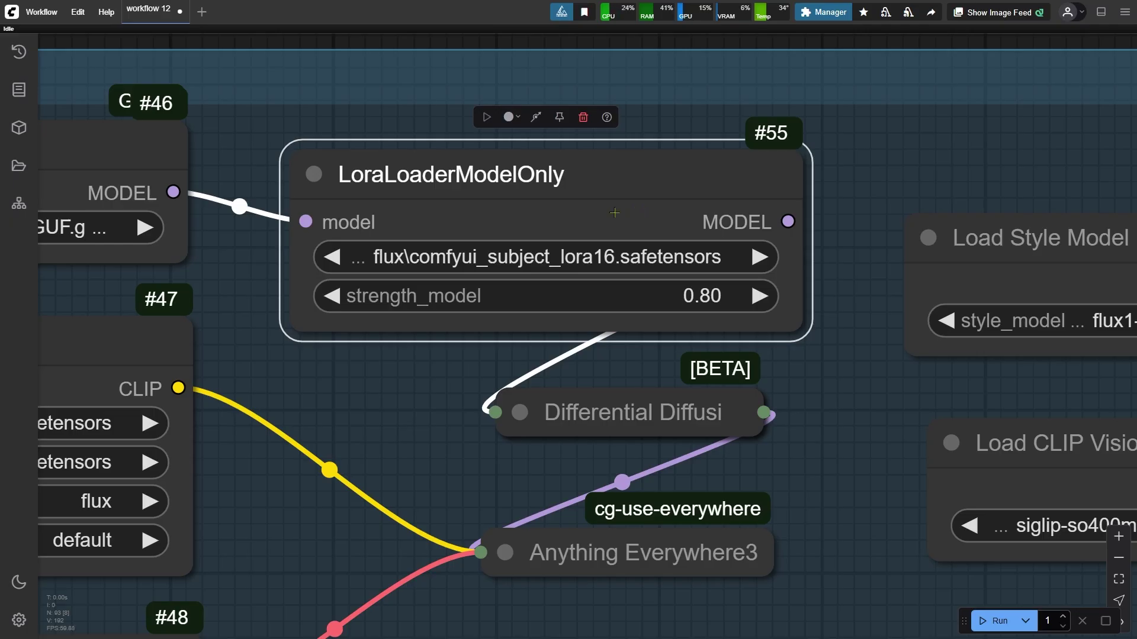
# Step: Disable the 2_Person, 3_Load Models, 4_Clothes Swap and 5_Fix Edges groups in the Fast Groups Muter node
pyautogui.scroll(-12, 614, 212)
pyautogui.scroll(-2, 993, 211)
pyautogui.moveTo(1027, 223); pyautogui.dragTo(390, 478)
pyautogui.scroll(8, 699, 160)
pyautogui.moveTo(697, 150); pyautogui.dragTo(724, 255)
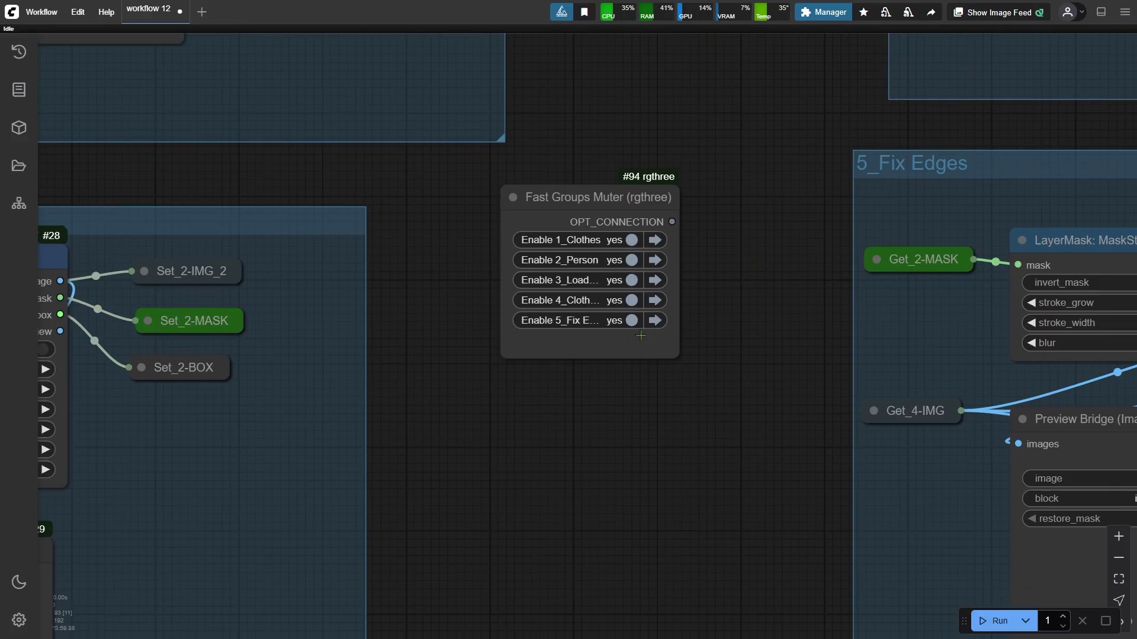
pyautogui.click(619, 321)
pyautogui.click(610, 300)
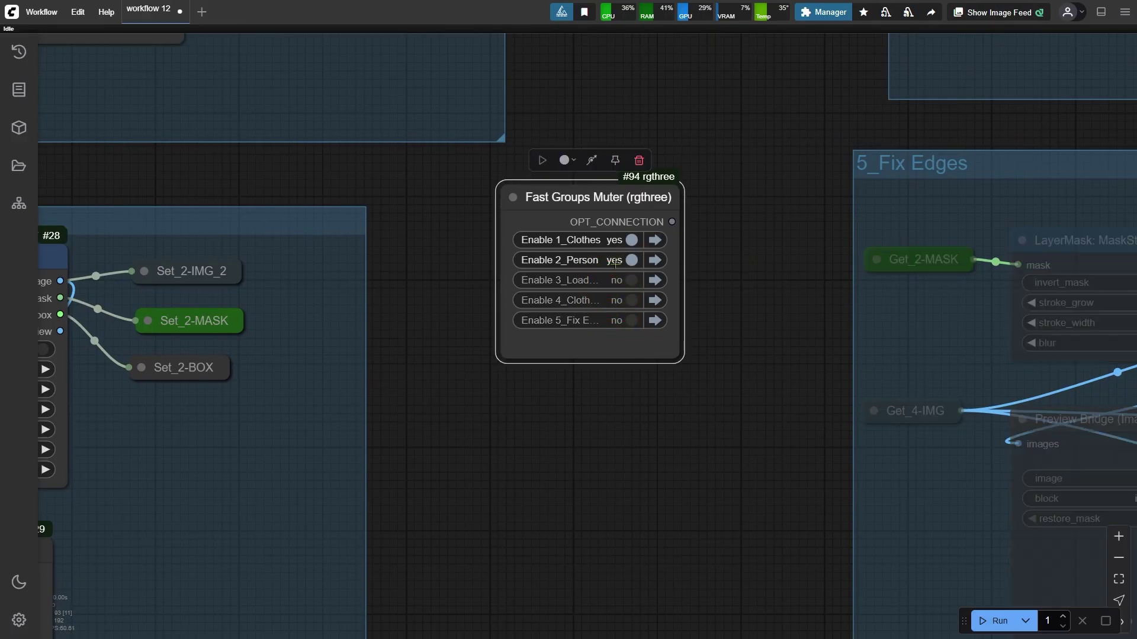
# Step: Jump to the 1_Clothes group and inspect the loaded clothes image
pyautogui.click(654, 239)
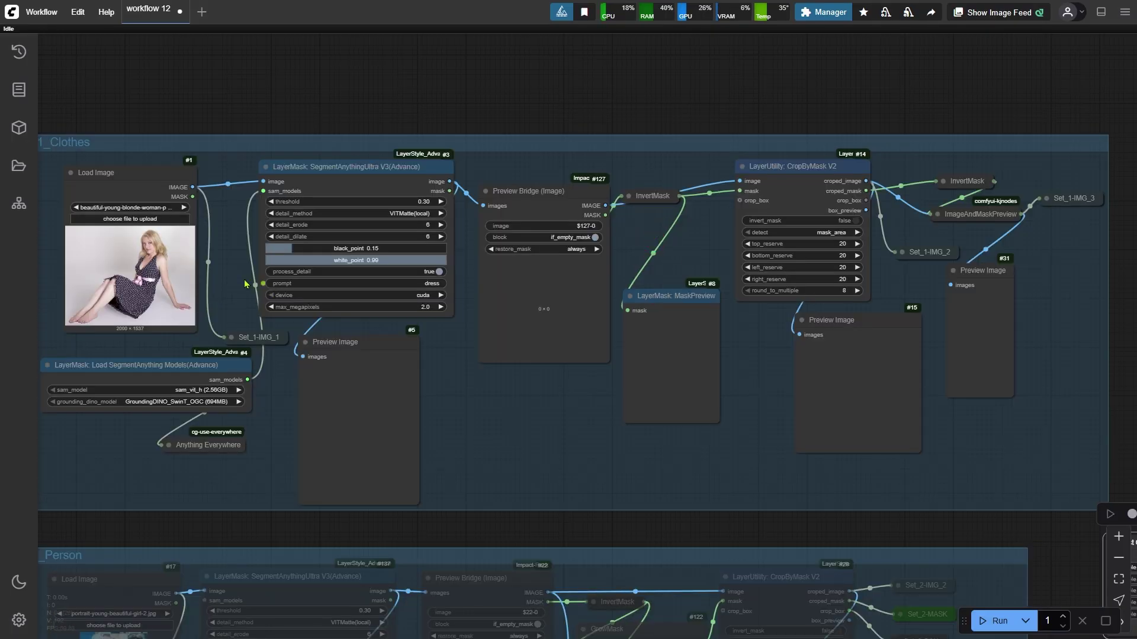
pyautogui.moveTo(221, 274); pyautogui.dragTo(770, 337)
pyautogui.scroll(11, 557, 333)
pyautogui.scroll(4, 97, 455)
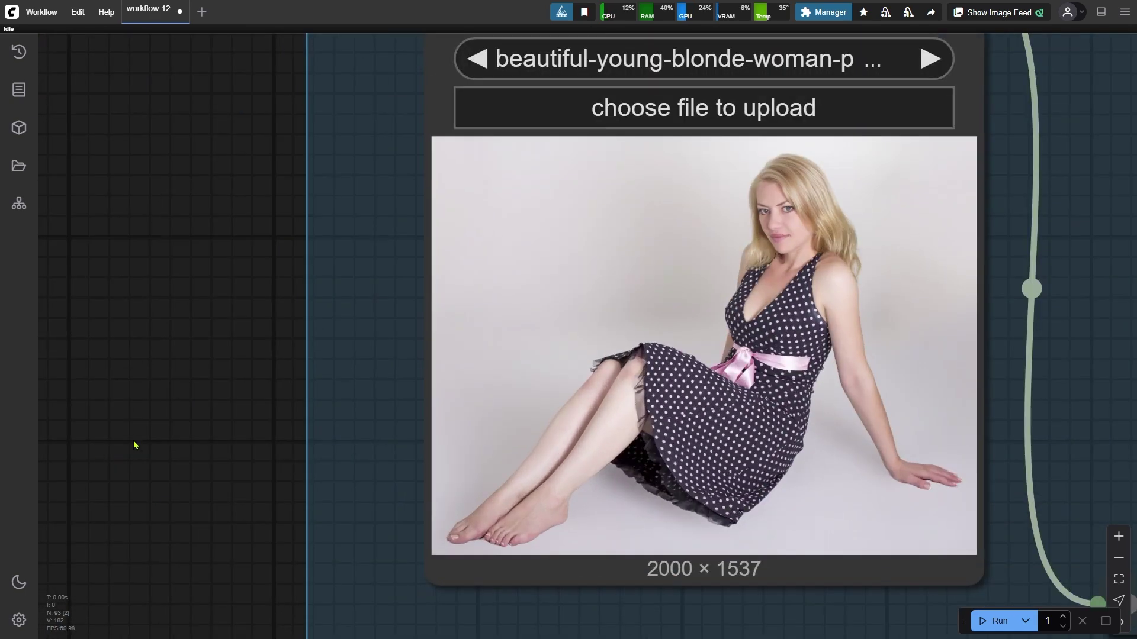
pyautogui.scroll(-8, 133, 445)
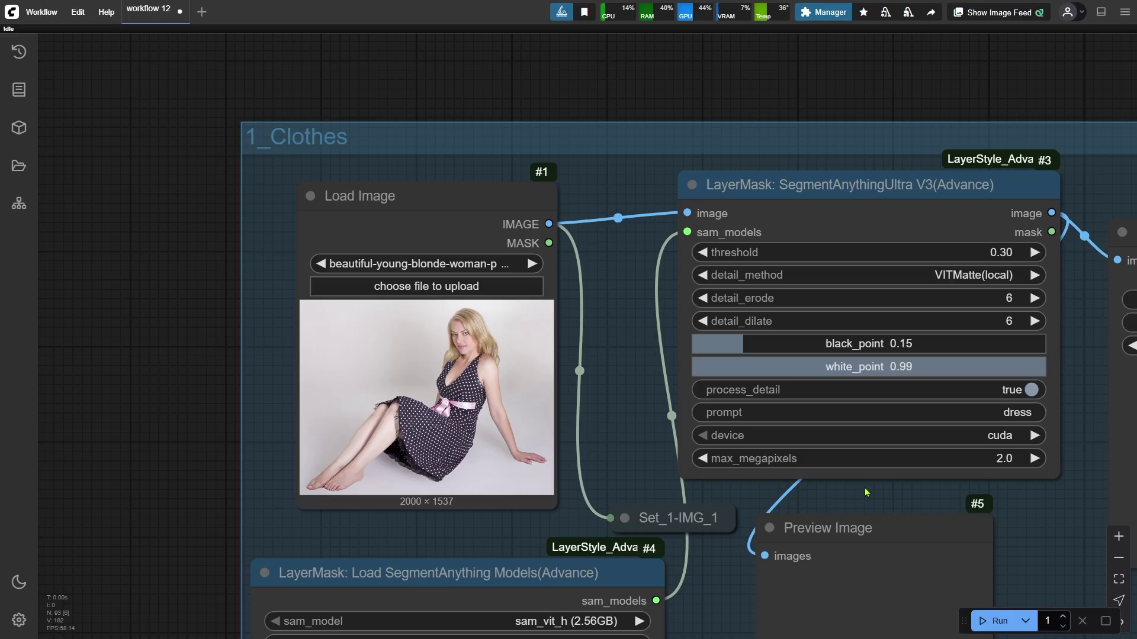
# Step: Check the prompt of the SegmentAnythingUltra V3 node in the 1_Clothes group and accept the value dress
pyautogui.moveTo(866, 493); pyautogui.dragTo(513, 482)
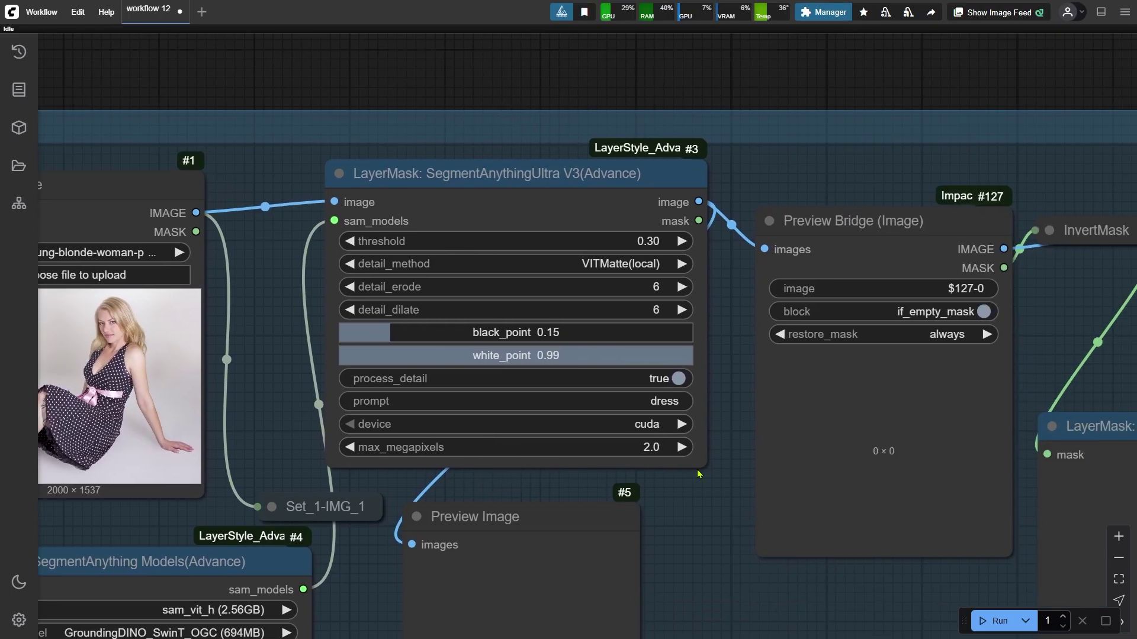
pyautogui.scroll(1, 698, 474)
pyautogui.click(646, 397)
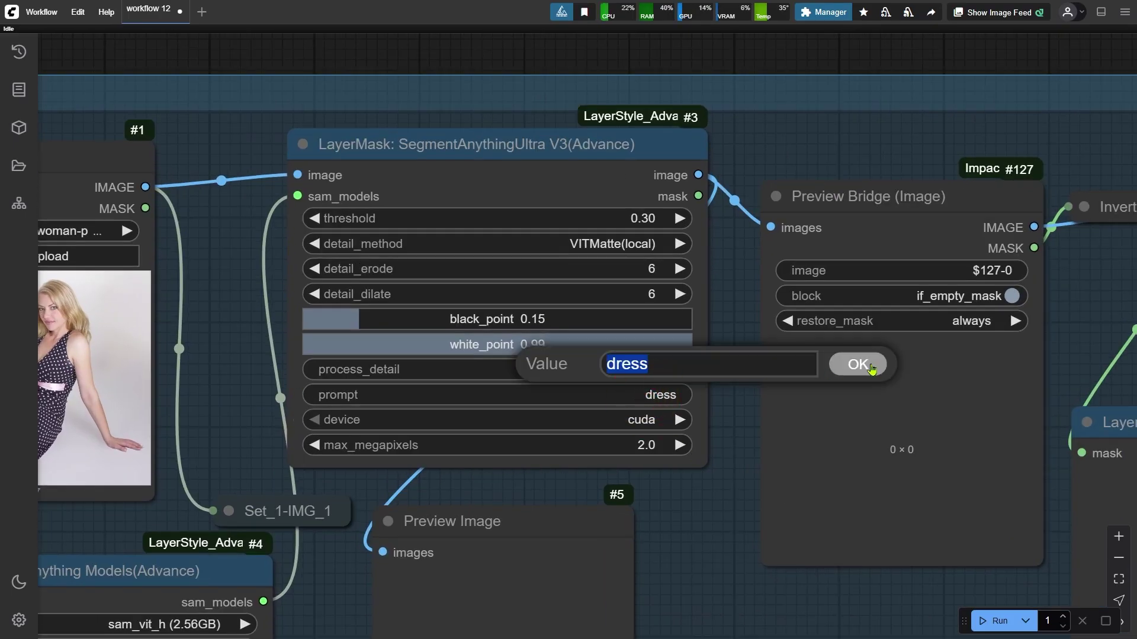
pyautogui.click(857, 365)
# Step: Run the workflow with only the 1_Clothes group enabled
pyautogui.scroll(-3, 615, 355)
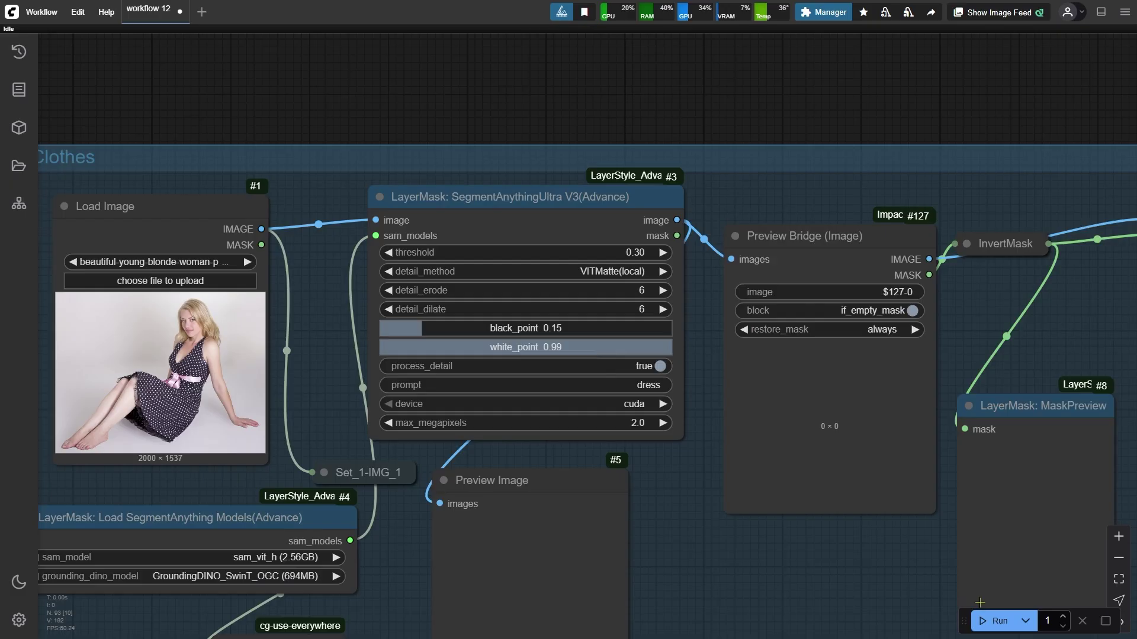
pyautogui.scroll(-3, 435, 407)
pyautogui.moveTo(771, 555); pyautogui.dragTo(610, 418)
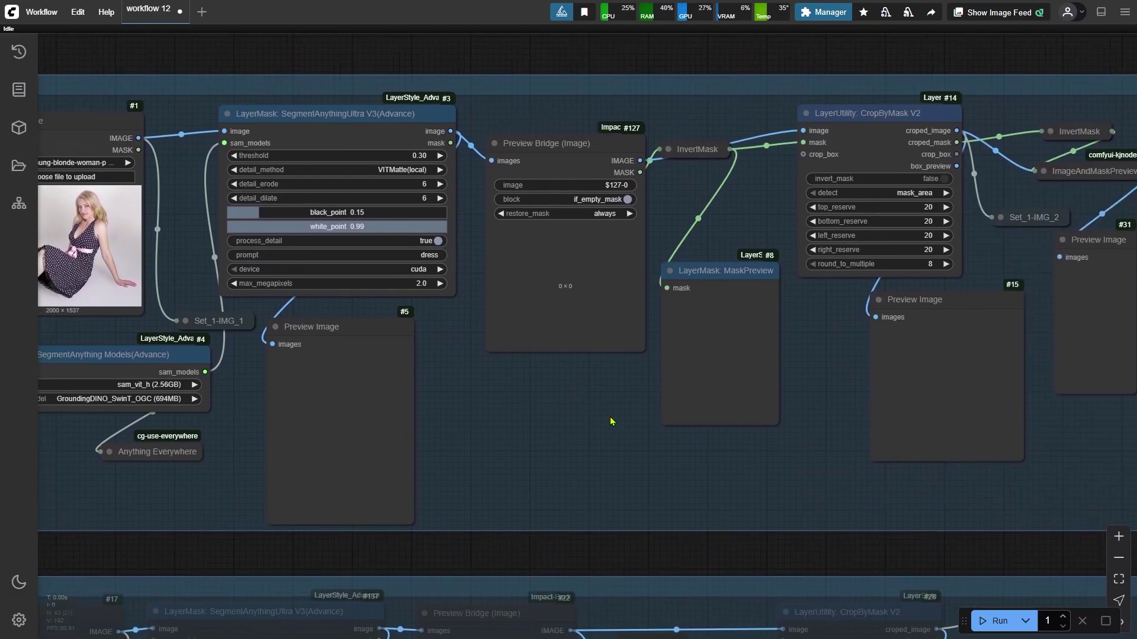
pyautogui.click(992, 620)
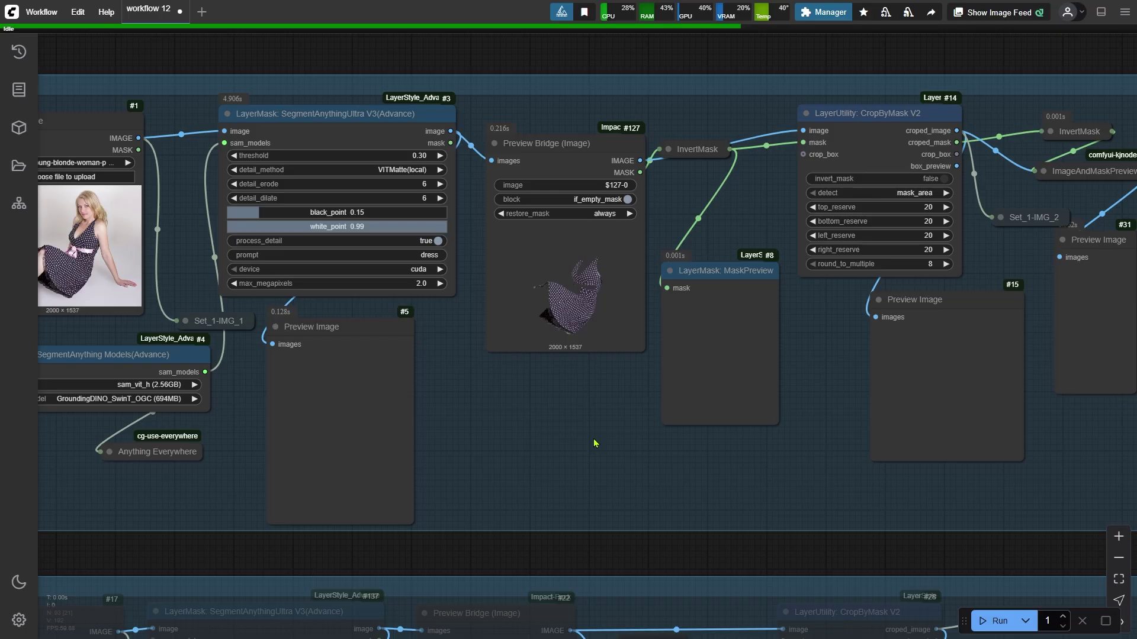
# Step: Check the mask preview and the two cropped-image previews in the 1_Clothes group
pyautogui.scroll(3, 884, 556)
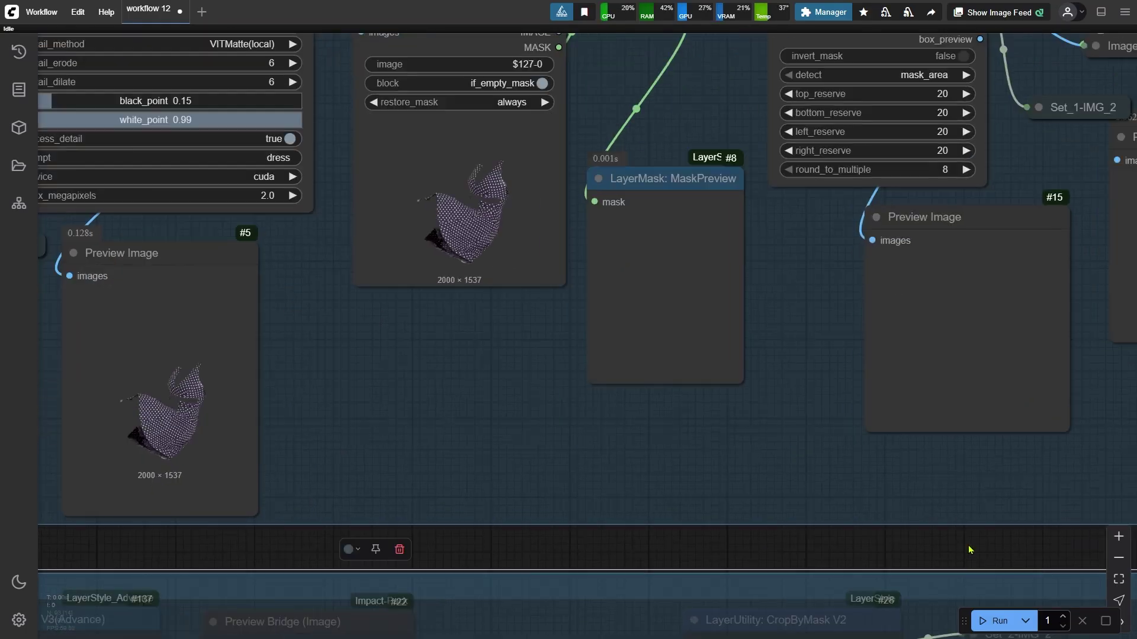
pyautogui.moveTo(969, 548); pyautogui.dragTo(523, 540)
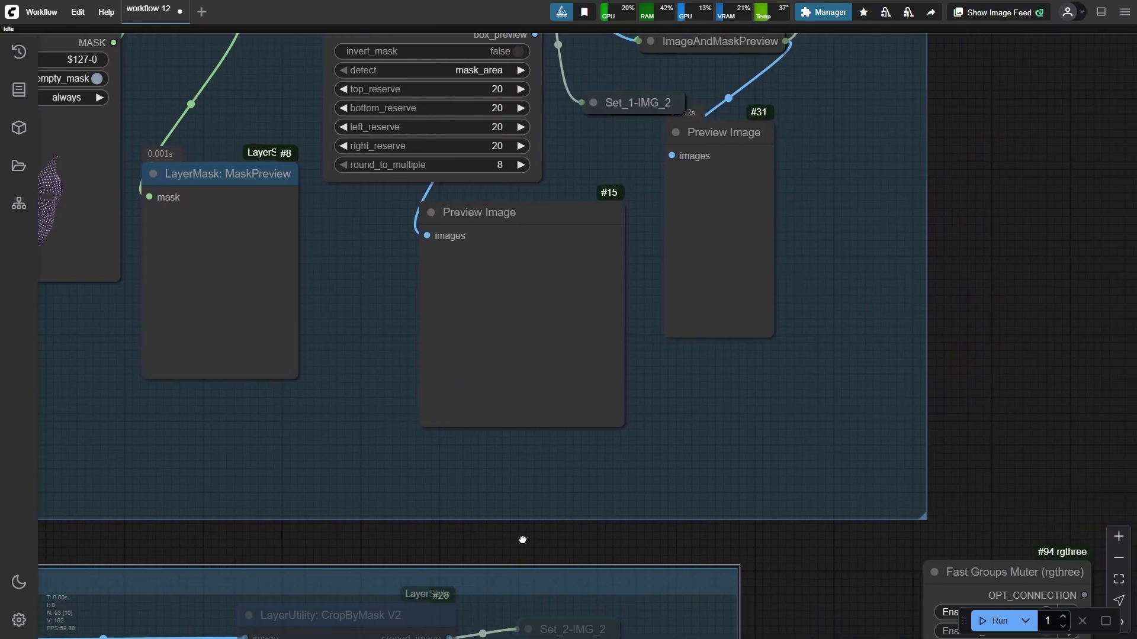
pyautogui.scroll(-4, 624, 543)
pyautogui.click(362, 357)
pyautogui.click(533, 338)
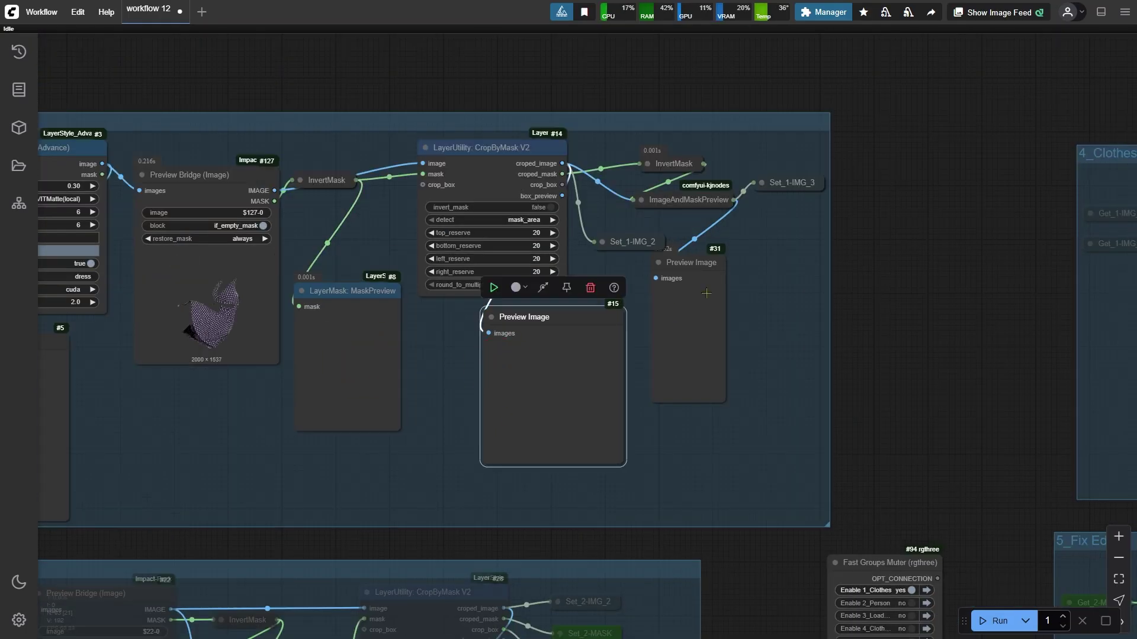
pyautogui.click(704, 295)
# Step: Set the block option of the 1_Clothes group's Preview Bridge node to never and rerun the workflow
pyautogui.moveTo(183, 466); pyautogui.dragTo(454, 487)
pyautogui.scroll(3, 421, 414)
pyautogui.moveTo(441, 422); pyautogui.dragTo(370, 478)
pyautogui.click(453, 210)
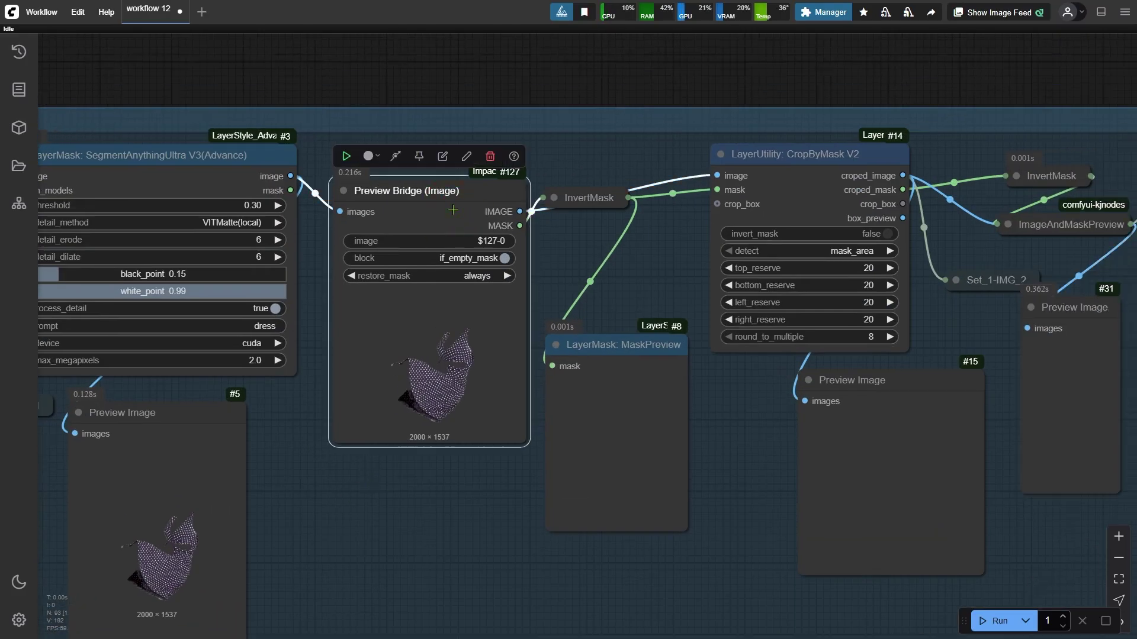
pyautogui.click(486, 258)
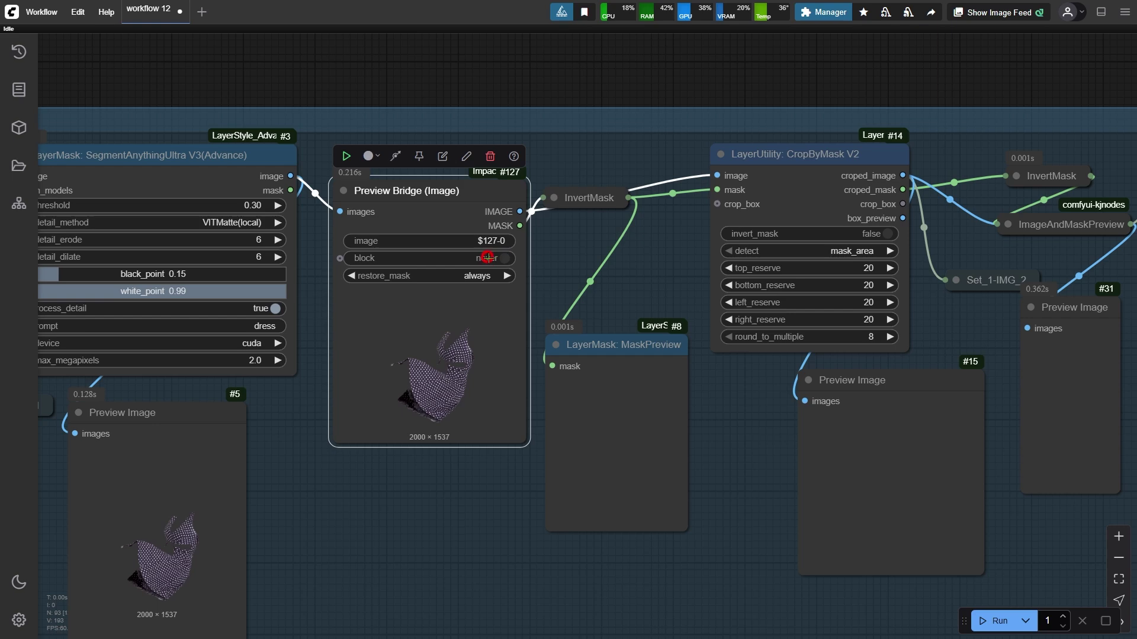
pyautogui.scroll(-4, 352, 252)
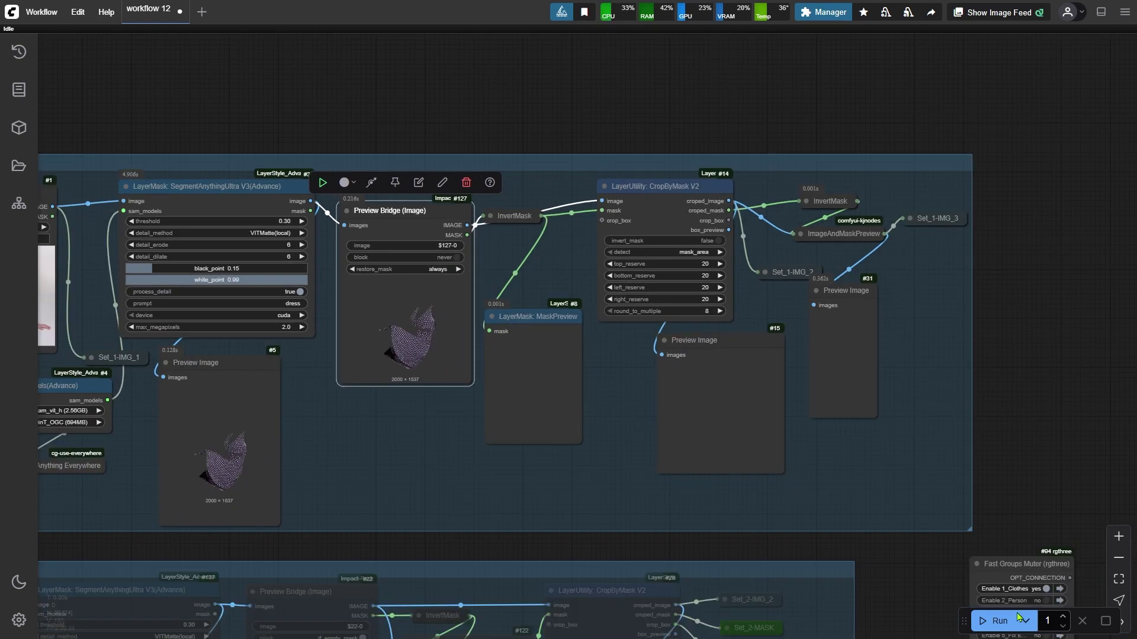
pyautogui.click(994, 622)
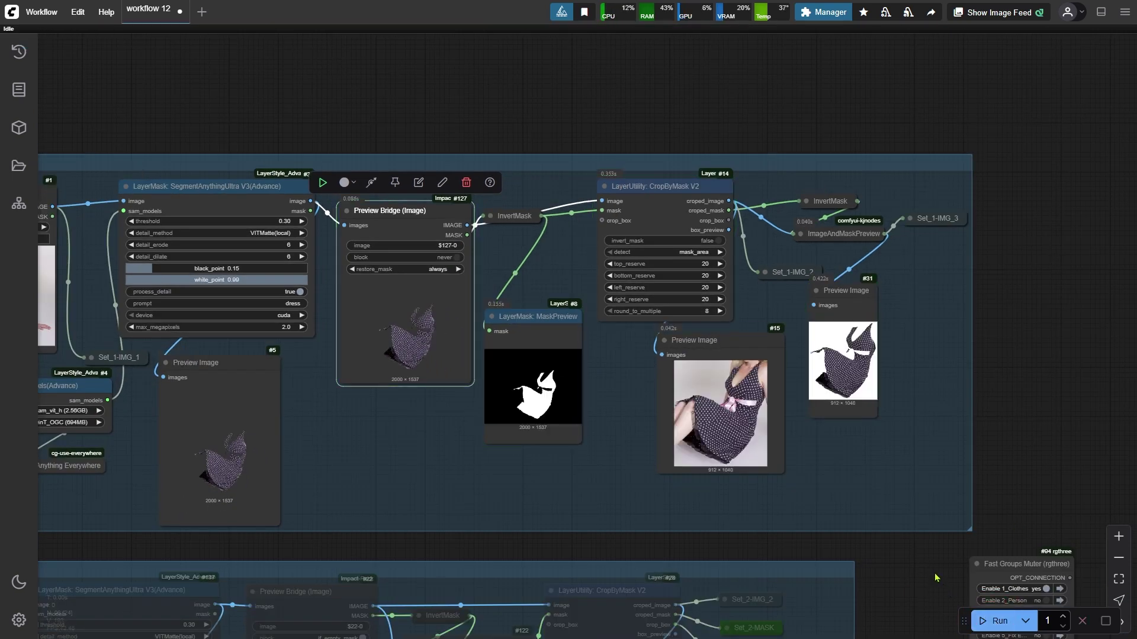
# Step: Compare the cropped dress photo with the masked dress preview, looking closely at the waist ribbon area
pyautogui.scroll(4, 1037, 427)
pyautogui.scroll(2, 1040, 430)
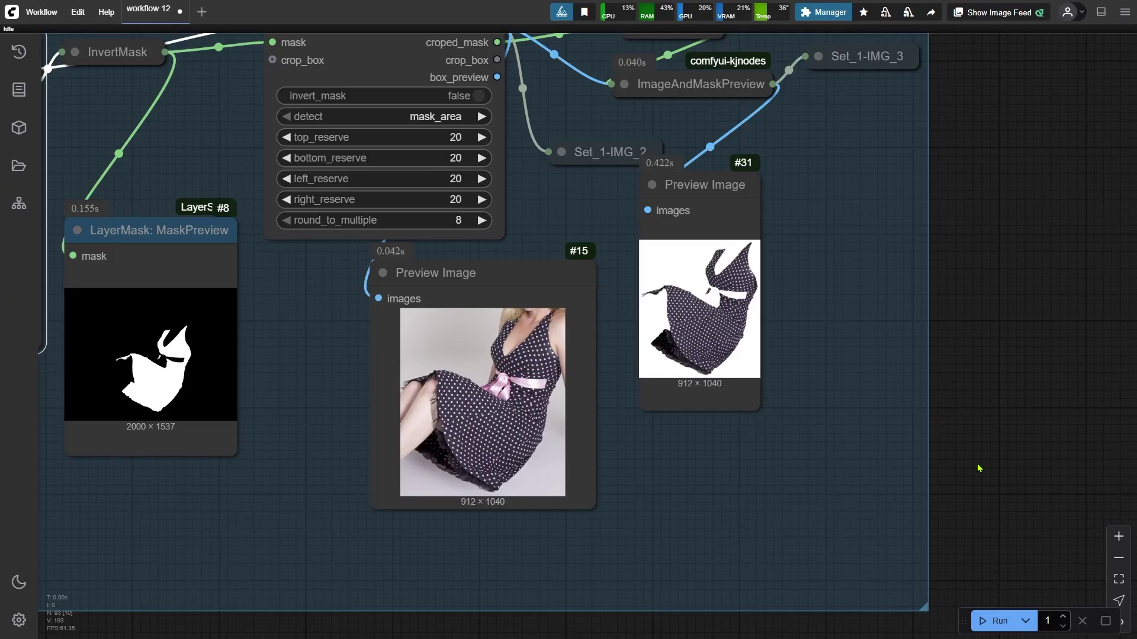
pyautogui.scroll(1, 978, 468)
pyautogui.scroll(2, 887, 444)
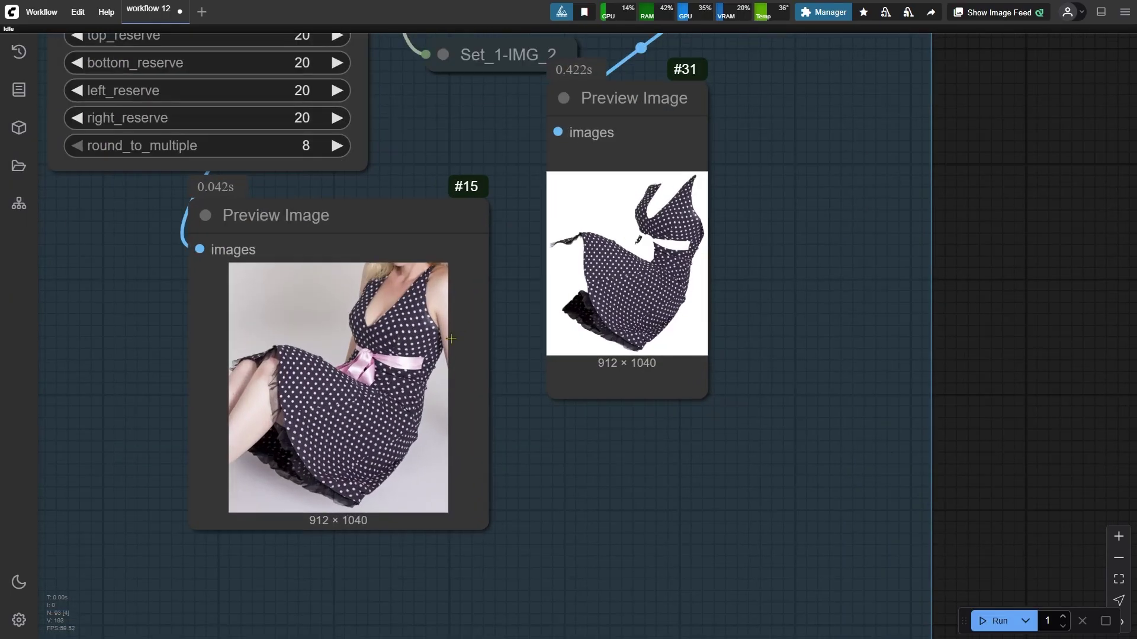
pyautogui.click(403, 363)
pyautogui.click(669, 239)
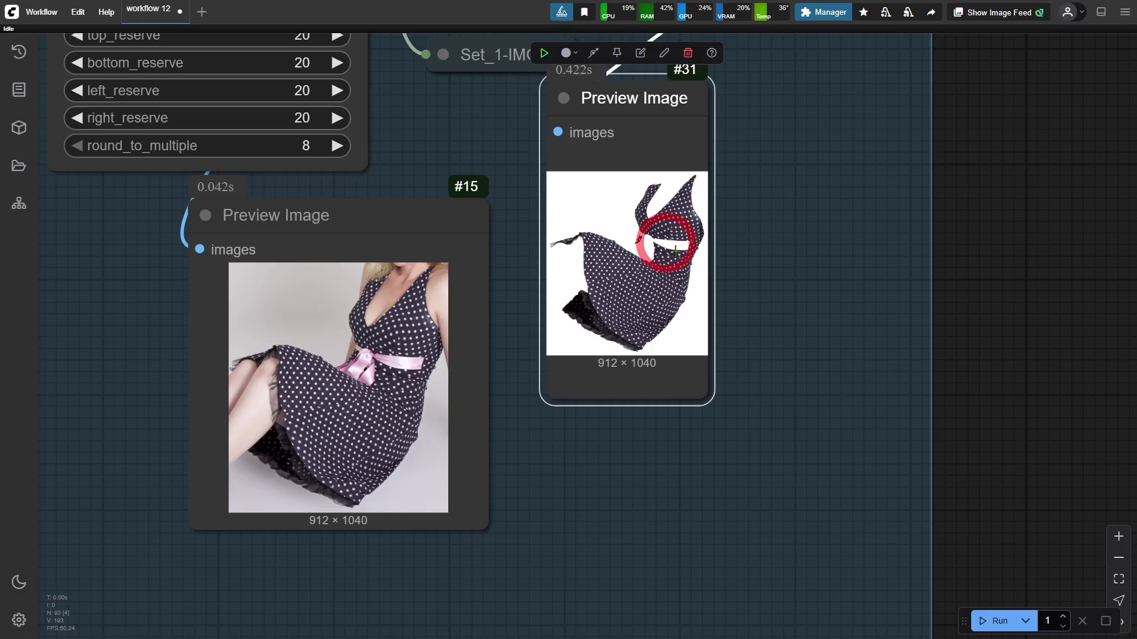
# Step: Set the prompt of the 1_Clothes group's SegmentAnythingUltra V3 node to "dress, bow ribbon"
pyautogui.scroll(-8, 727, 298)
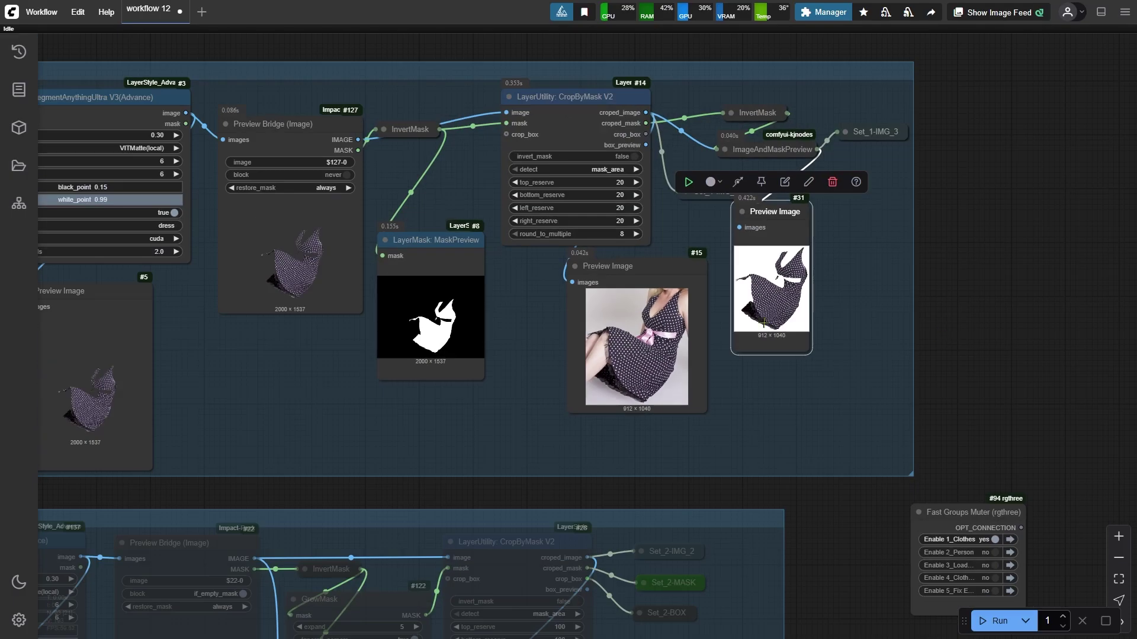
pyautogui.scroll(4, 531, 315)
pyautogui.scroll(5, 531, 315)
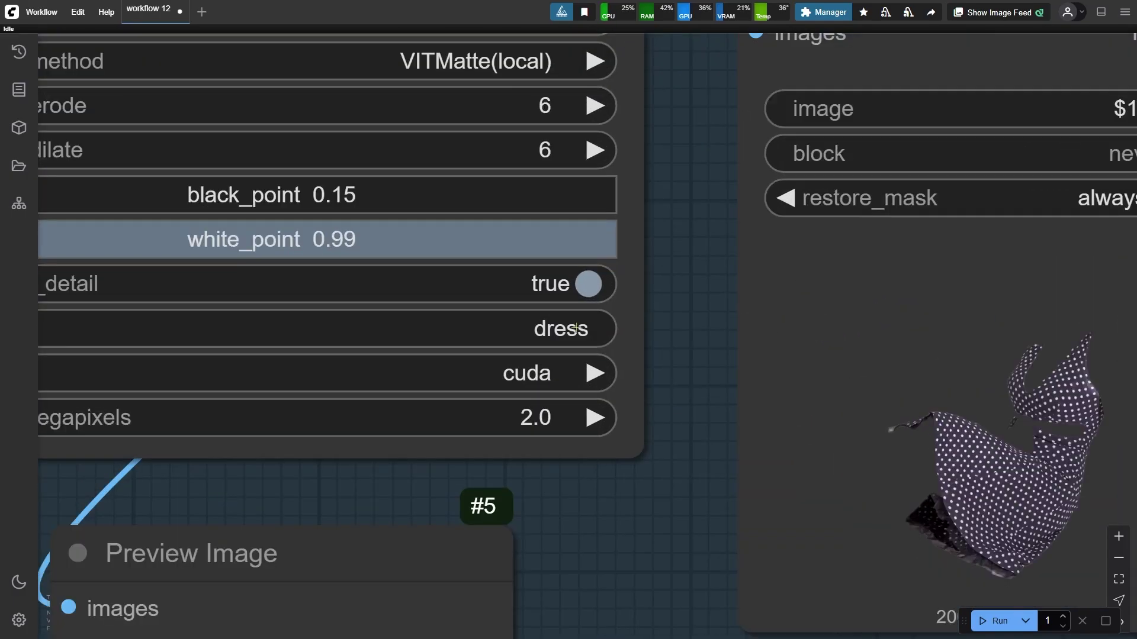
pyautogui.click(563, 329)
pyautogui.click(609, 308)
pyautogui.write(', ')
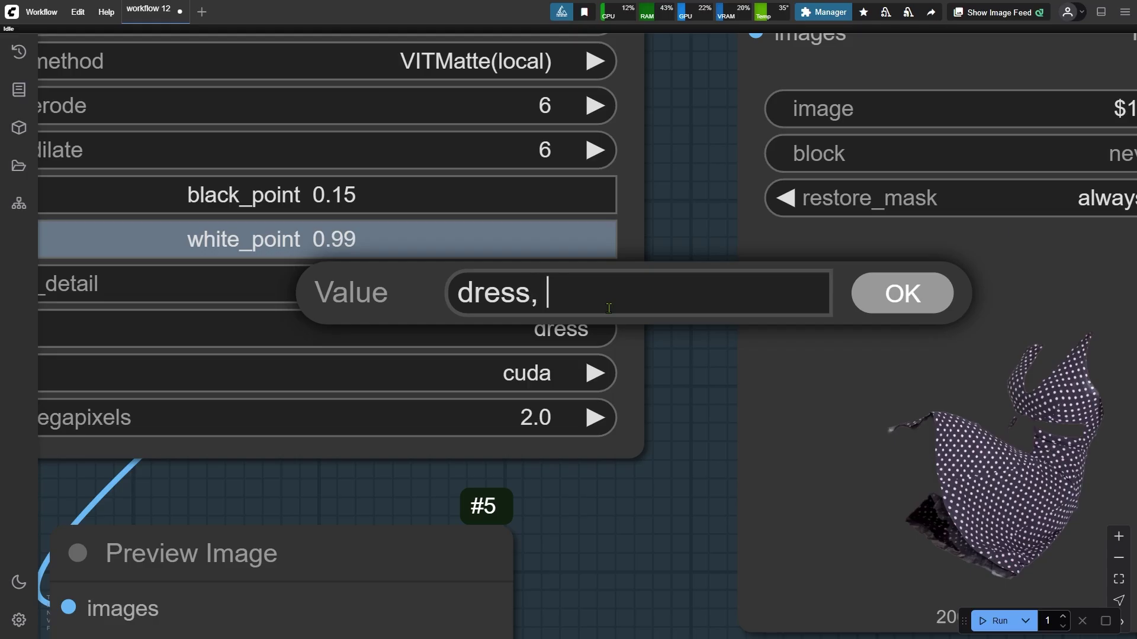
pyautogui.write('bow')
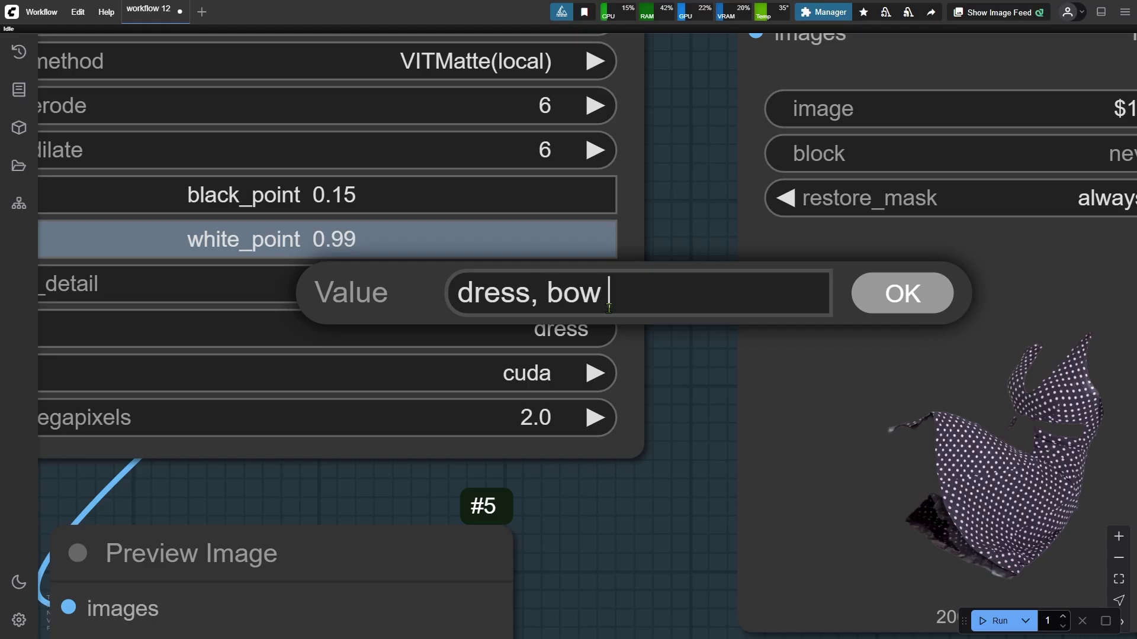
pyautogui.write('ribbon')
pyautogui.press('Return')
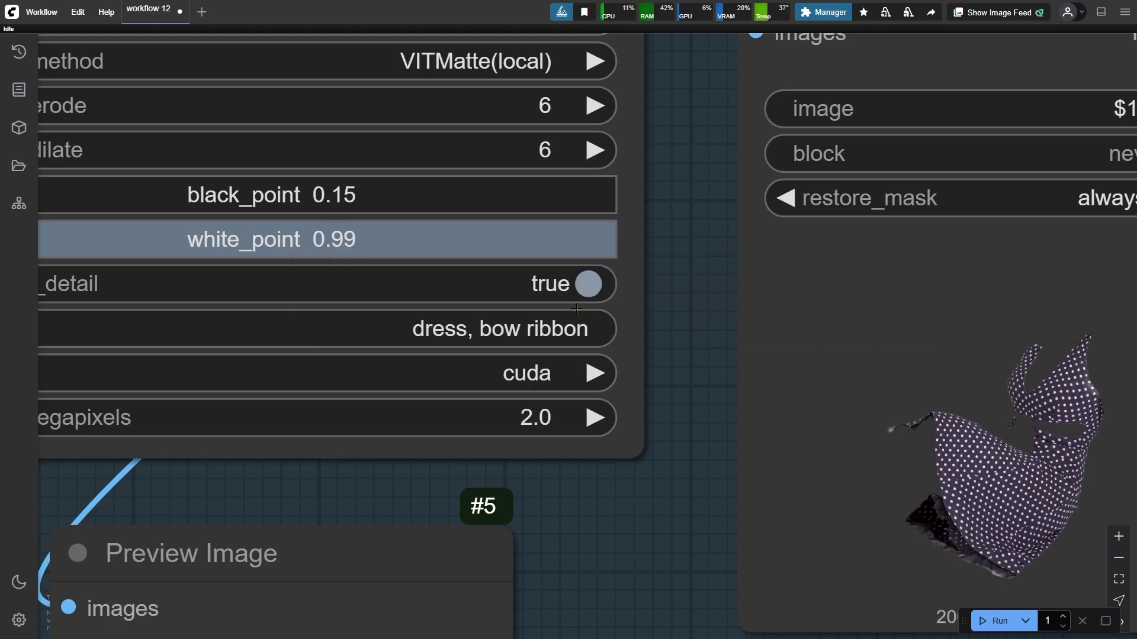
# Step: Rerun the workflow to segment the clothes image with the extended prompt
pyautogui.scroll(-6, 526, 343)
pyautogui.moveTo(568, 481); pyautogui.dragTo(512, 349)
pyautogui.hotkey('ctrl', 'Return')
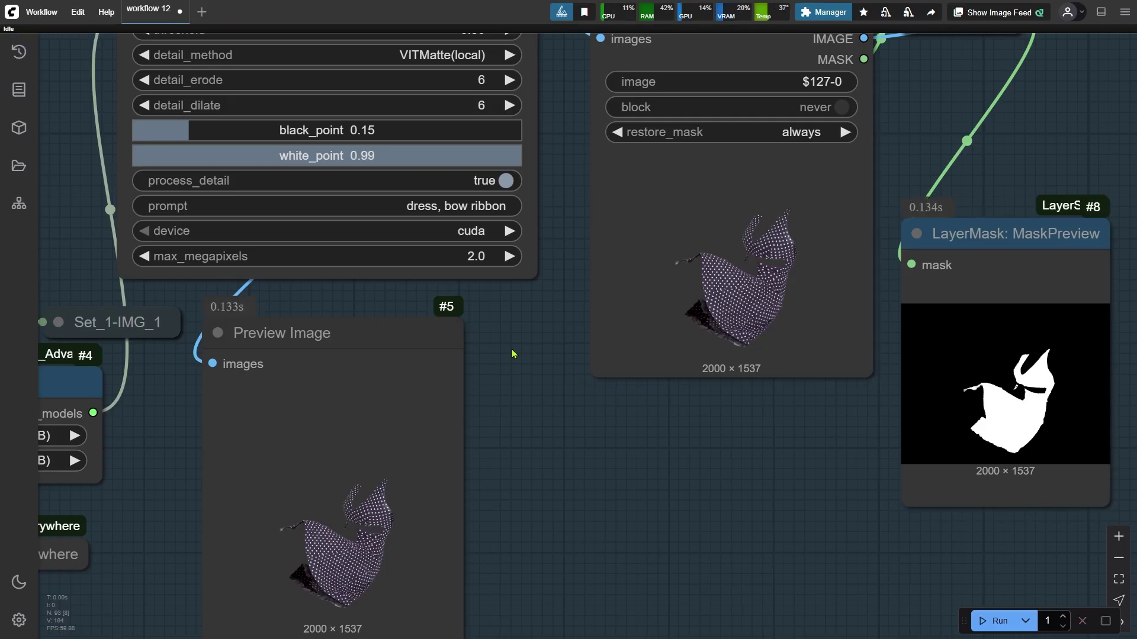
# Step: Open the image of the 1_Clothes group's Preview Bridge node in the MaskEditor
pyautogui.scroll(-2, 514, 354)
pyautogui.moveTo(828, 200); pyautogui.dragTo(605, 273)
pyautogui.scroll(5, 537, 289)
pyautogui.rightClick(477, 296)
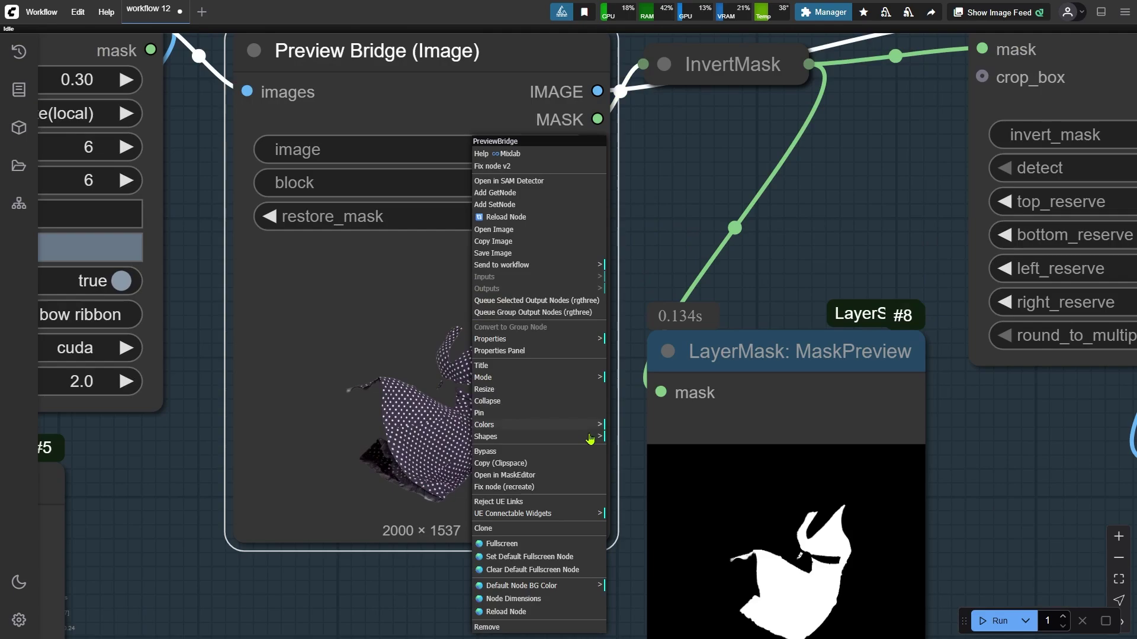
pyautogui.click(564, 476)
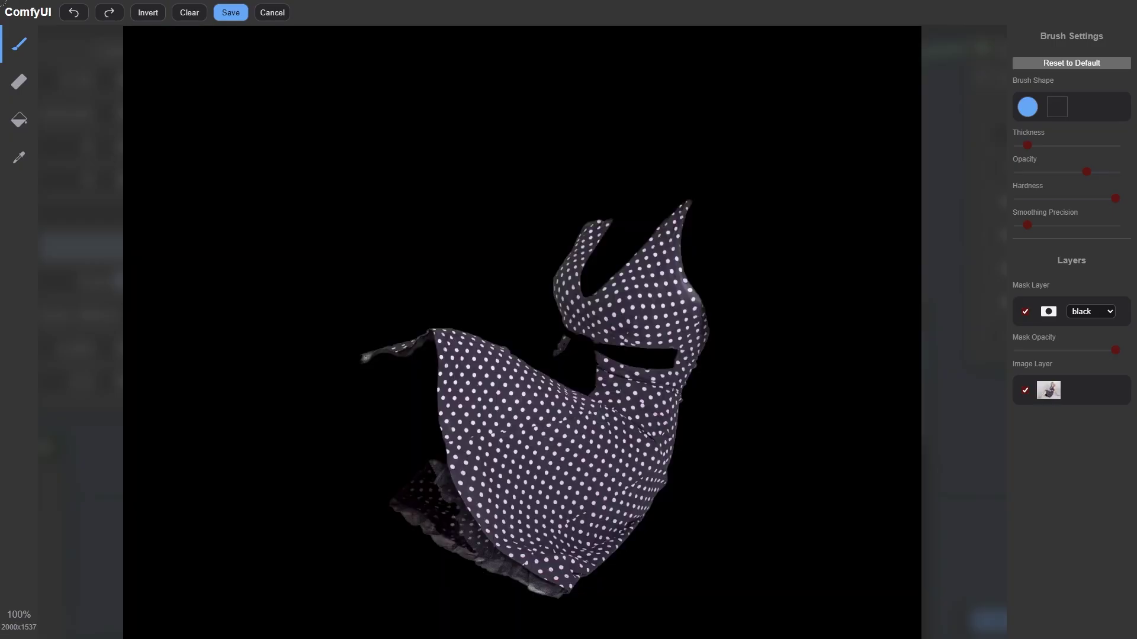
# Step: Reduce the brush thickness, paint the missing bow and waist ribbon into the dress mask, and save the mask
pyautogui.scroll(8, 711, 368)
pyautogui.moveTo(565, 309)
pyautogui.mouseDown()
pyautogui.moveTo(291, 290)
pyautogui.moveTo(196, 359)
pyautogui.mouseUp()
pyautogui.scroll(12, 202, 311)
pyautogui.moveTo(1028, 145); pyautogui.dragTo(1021, 145)
pyautogui.moveTo(320, 350)
pyautogui.mouseDown()
pyautogui.moveTo(130, 412)
pyautogui.moveTo(460, 148)
pyautogui.moveTo(362, 353)
pyautogui.moveTo(436, 344)
pyautogui.mouseUp()
pyautogui.click(231, 13)
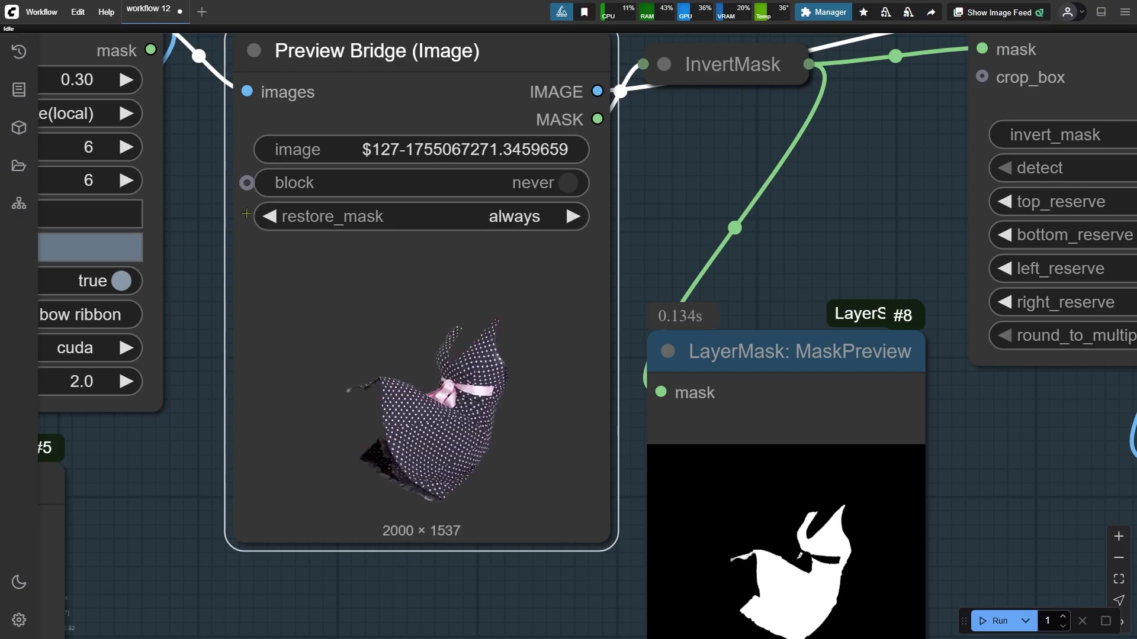
# Step: Rerun the workflow with the hand-corrected clothes mask
pyautogui.hotkey('ctrl', 'Return')
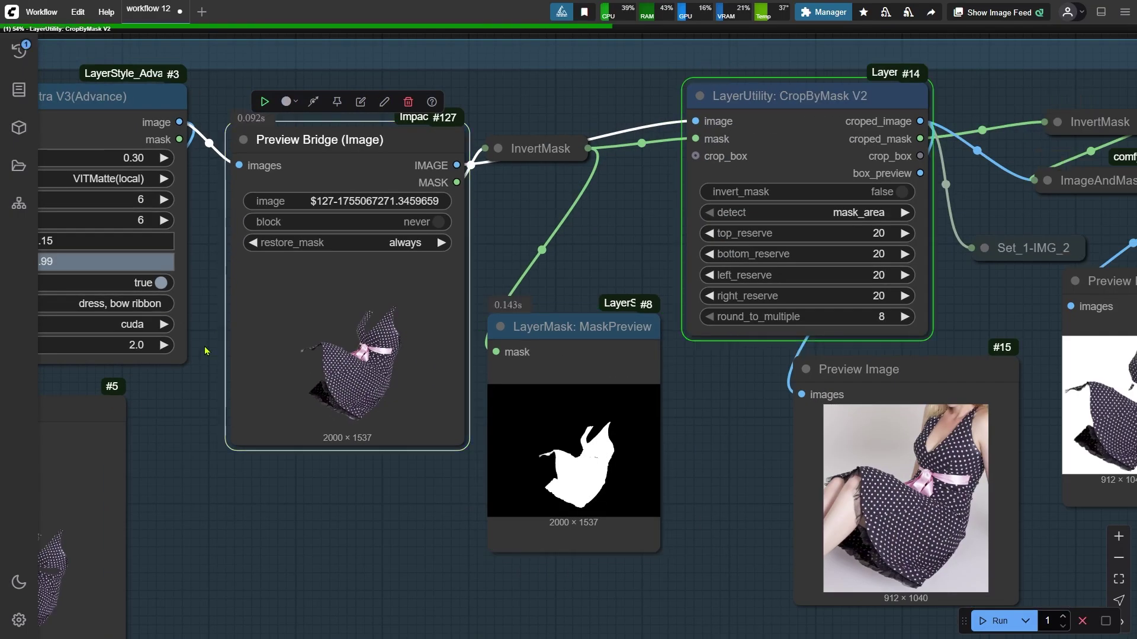
pyautogui.scroll(-4, 224, 324)
pyautogui.moveTo(894, 440); pyautogui.dragTo(754, 403)
pyautogui.scroll(8, 754, 404)
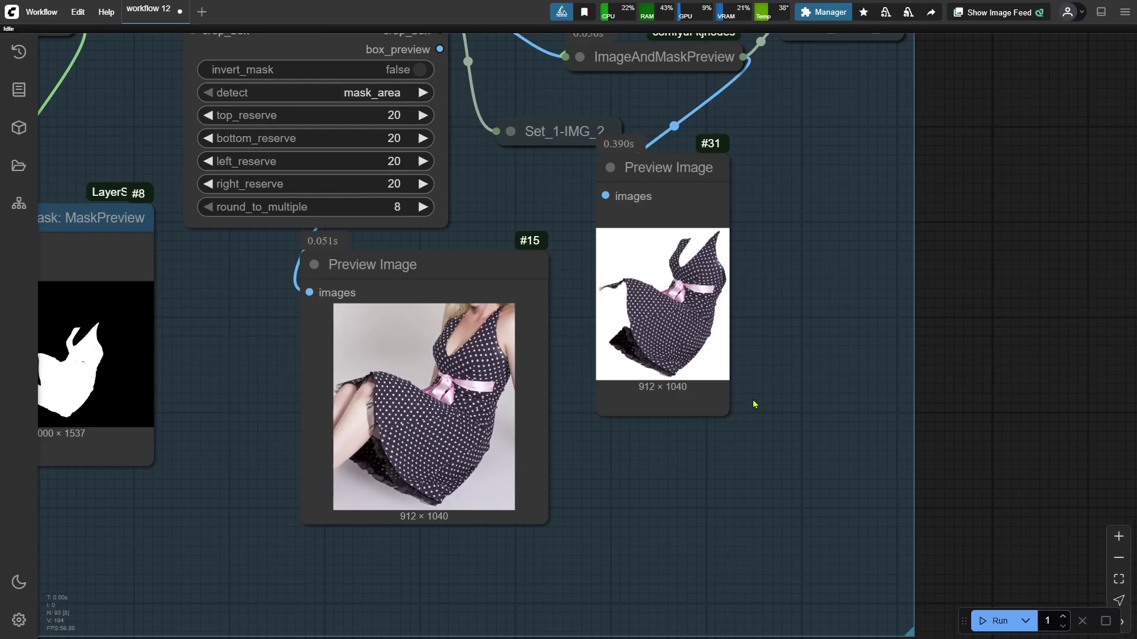
# Step: Compare the masked dress preview with the cropped dress photo around the waist ribbon
pyautogui.scroll(2, 794, 330)
pyautogui.moveTo(794, 328)
pyautogui.mouseDown()
pyautogui.moveTo(793, 314)
pyautogui.moveTo(798, 331)
pyautogui.mouseUp()
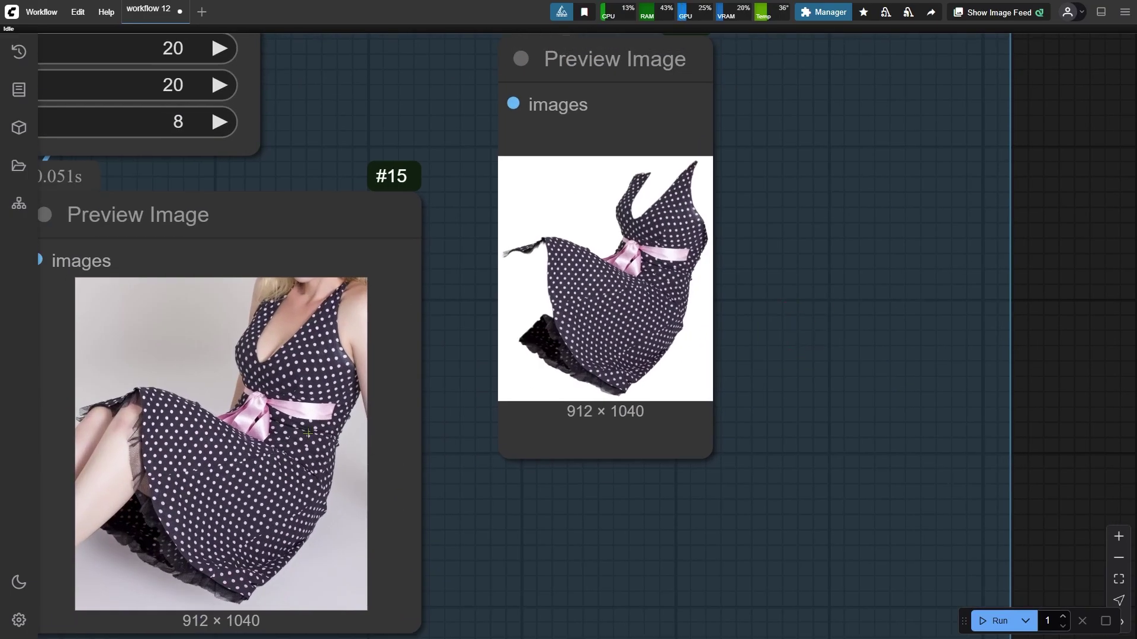
pyautogui.click(308, 433)
pyautogui.scroll(-3, 697, 322)
pyautogui.click(630, 252)
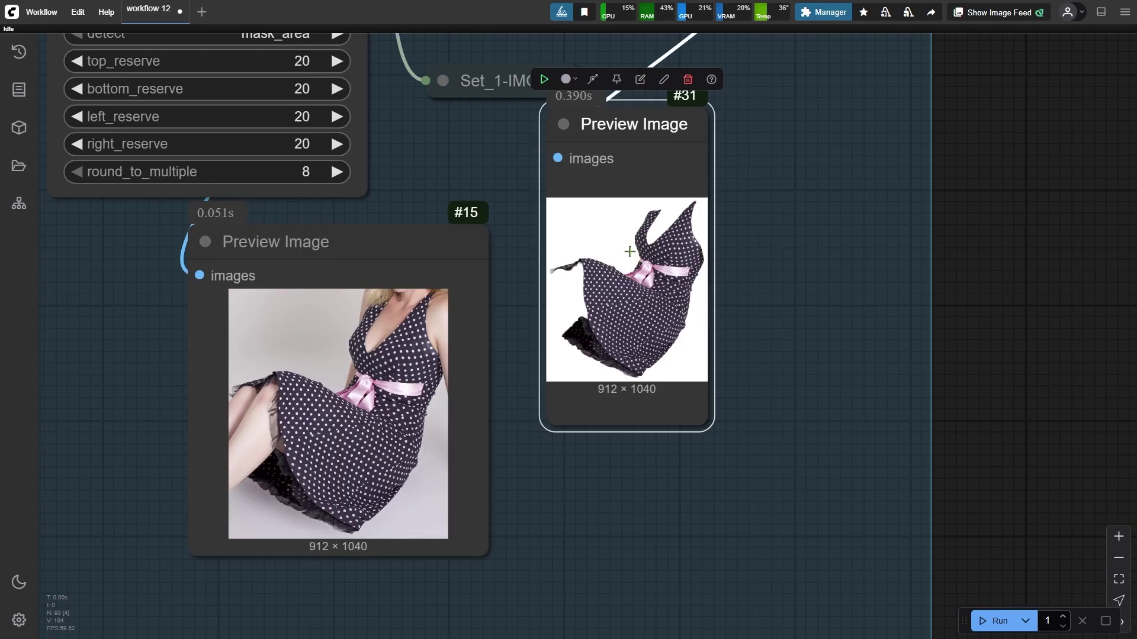
pyautogui.scroll(-10, 518, 415)
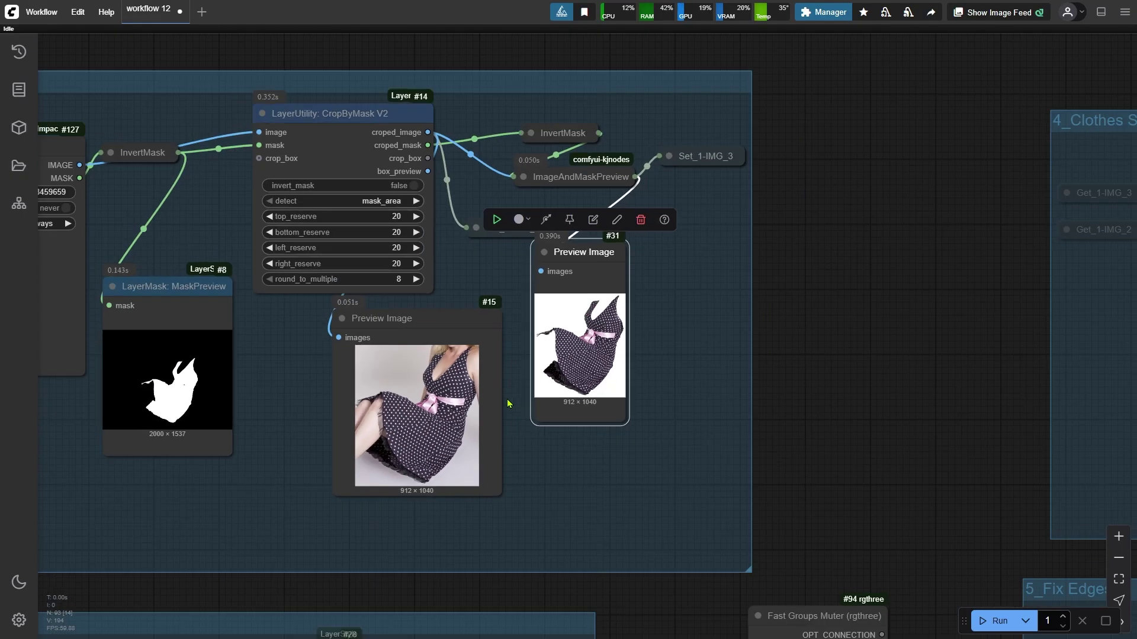
# Step: Enable the 2_Person group in the Fast Groups Muter node and go to that group
pyautogui.scroll(2, 791, 499)
pyautogui.moveTo(794, 500); pyautogui.dragTo(739, 211)
pyautogui.scroll(3, 705, 342)
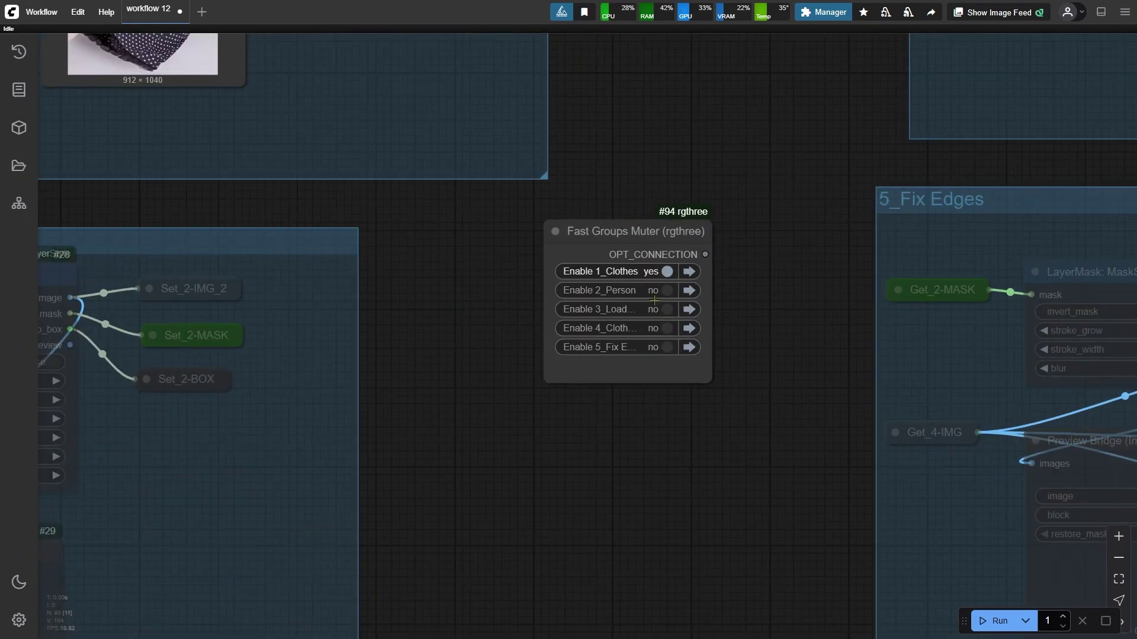
pyautogui.click(657, 288)
pyautogui.click(688, 290)
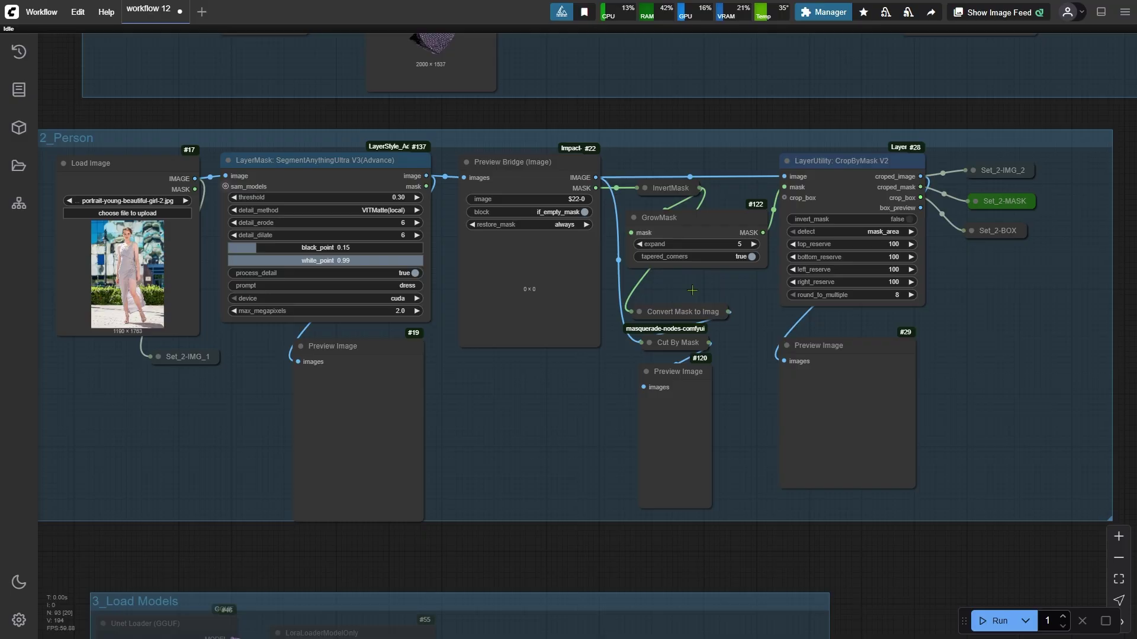
# Step: Look over the person's photo in Load Image and the SegmentAnythingUltra V3 settings in the 2_Person group
pyautogui.scroll(10, 236, 261)
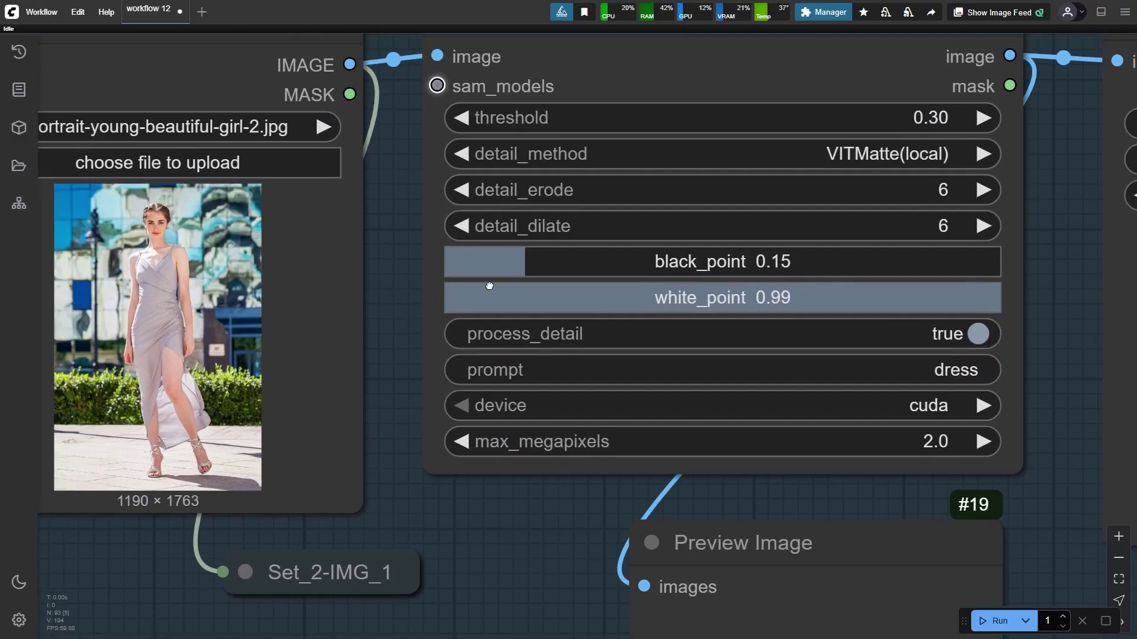
pyautogui.moveTo(489, 286); pyautogui.dragTo(642, 292)
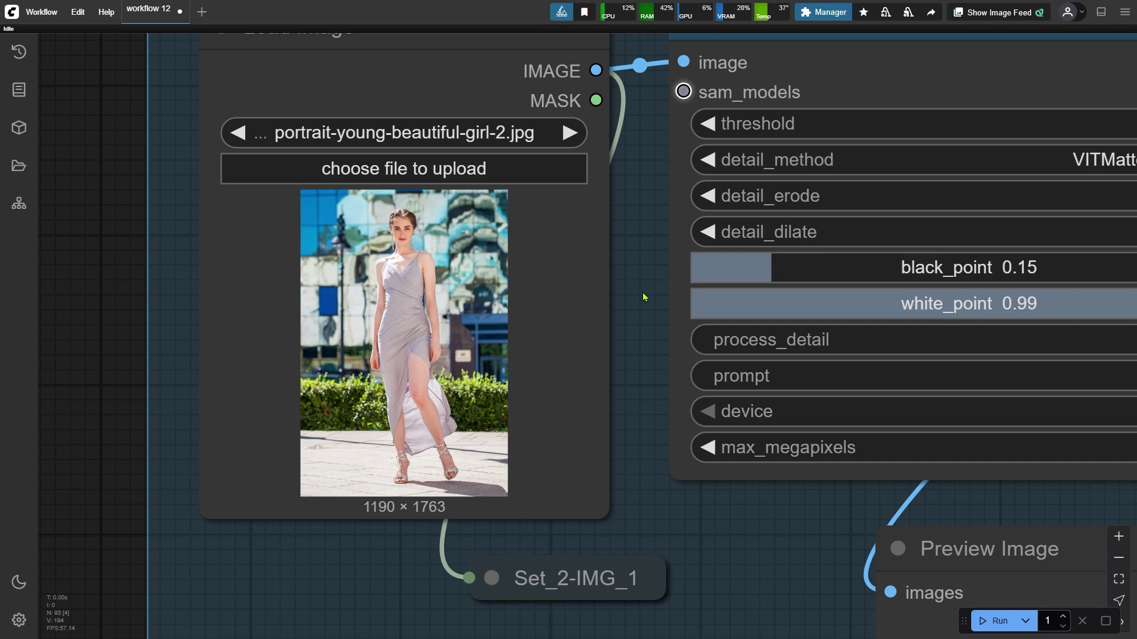
pyautogui.moveTo(645, 297); pyautogui.dragTo(296, 389)
pyautogui.scroll(-2, 297, 388)
pyautogui.click(750, 166)
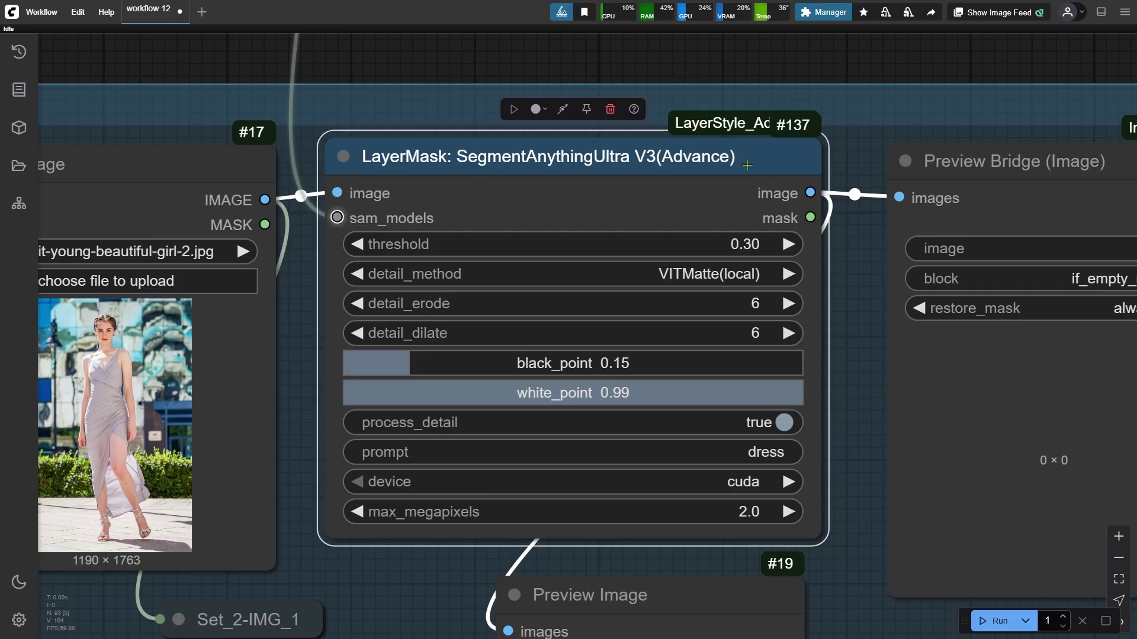
pyautogui.scroll(-4, 559, 195)
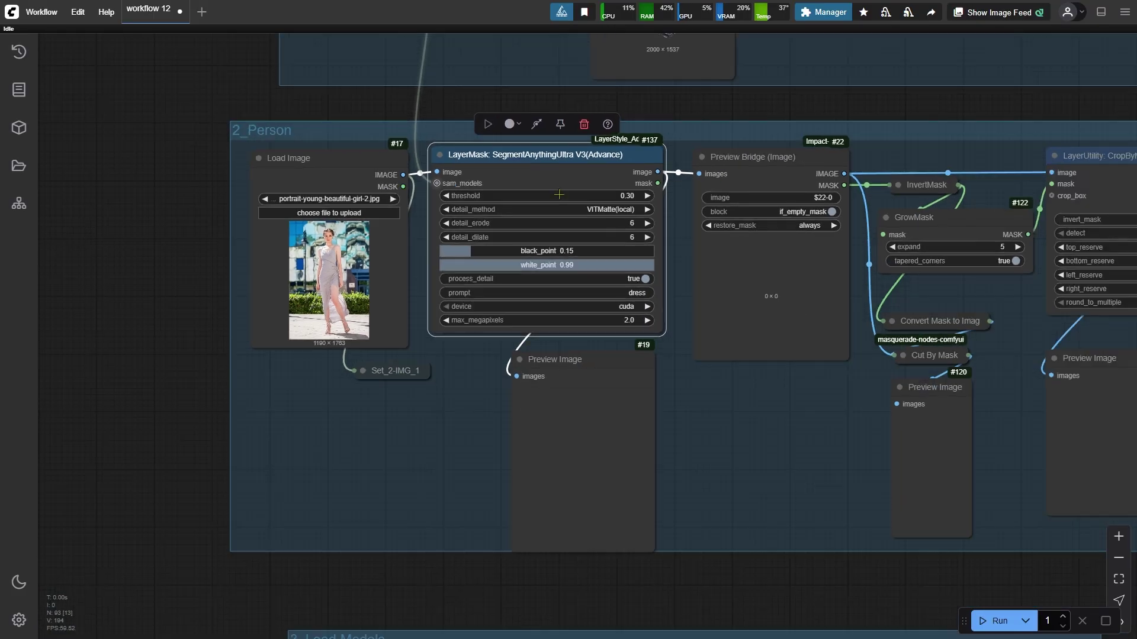
# Step: Run the workflow with the 2_Person group enabled to segment the dress from the person's photo
pyautogui.scroll(-2, 821, 468)
pyautogui.scroll(1, 781, 565)
pyautogui.moveTo(943, 554); pyautogui.dragTo(792, 563)
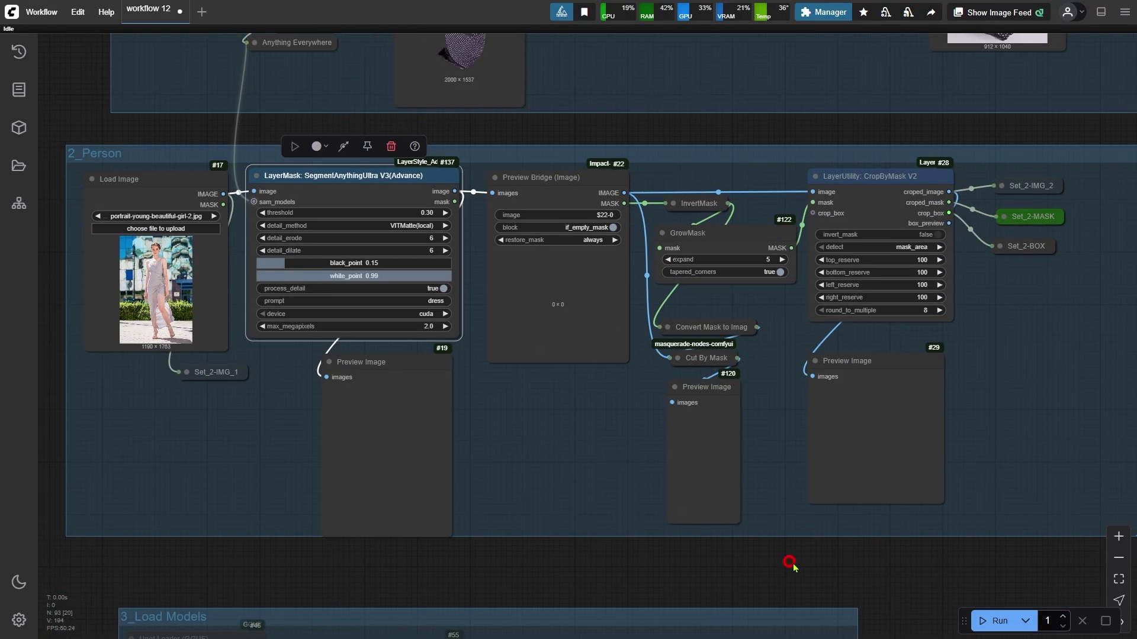
pyautogui.click(993, 619)
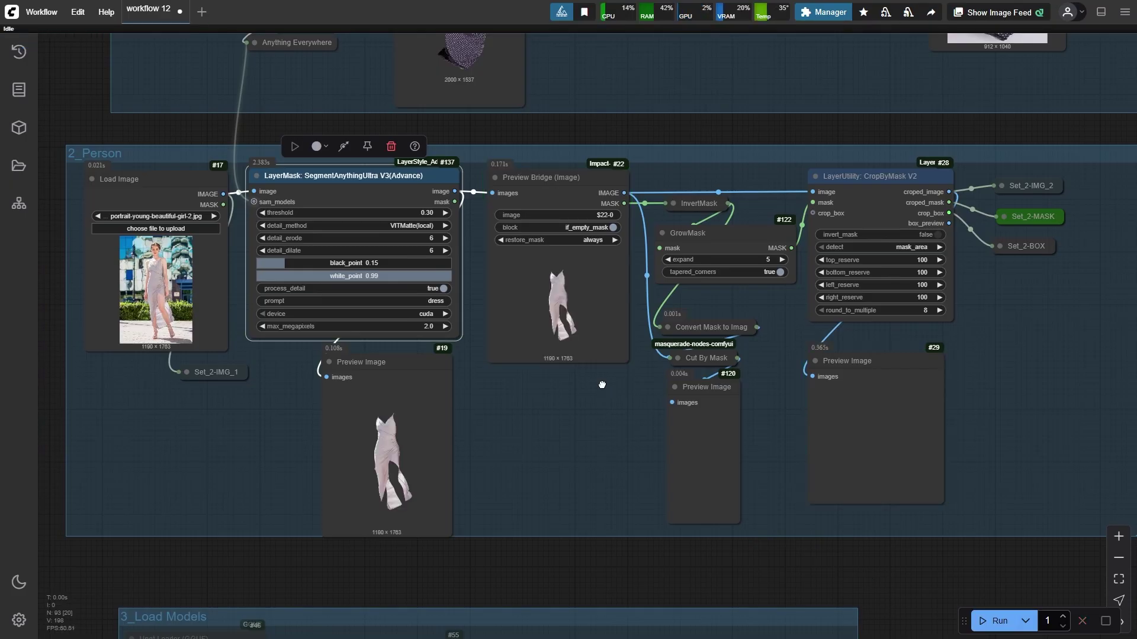
# Step: Set the block option of the 2_Person group's Preview Bridge node to never and rerun the workflow
pyautogui.scroll(2, 603, 385)
pyautogui.moveTo(602, 385); pyautogui.dragTo(423, 355)
pyautogui.scroll(1, 424, 356)
pyautogui.click(409, 188)
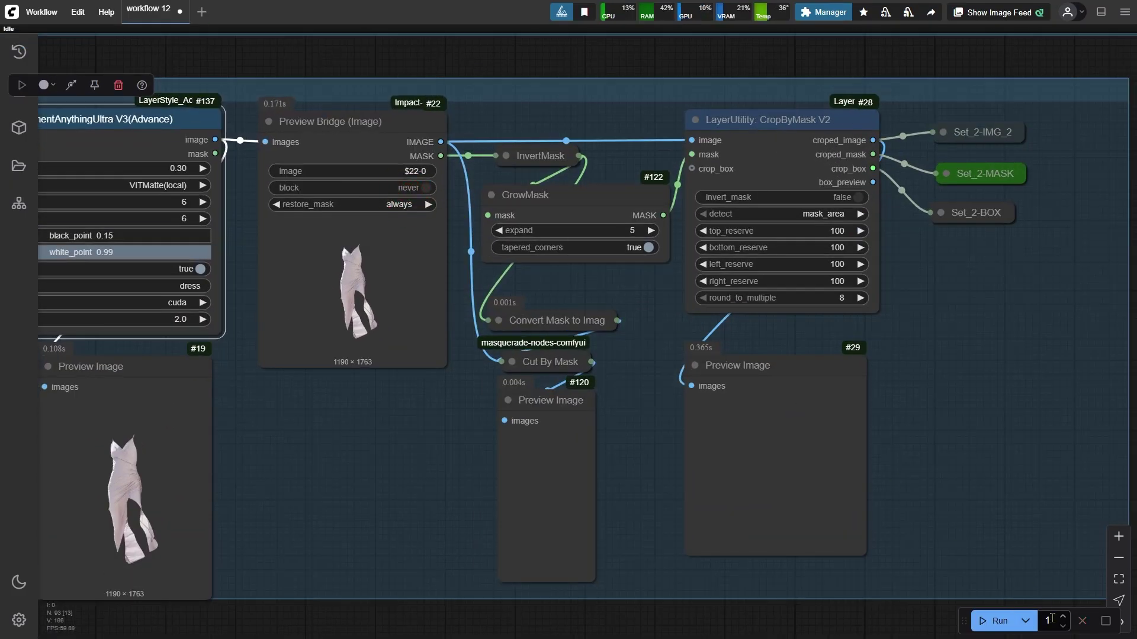
pyautogui.click(983, 620)
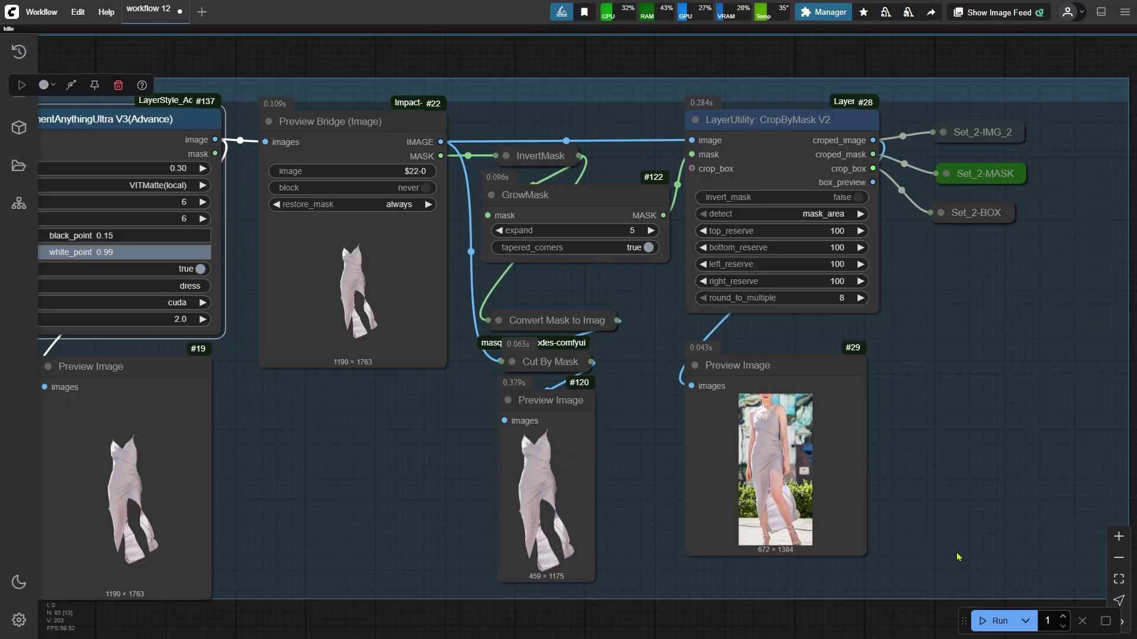
# Step: Examine the segmented dress in the 2_Person Preview Bridge node and compare its shape with the dress in the 1_Clothes group
pyautogui.moveTo(348, 436); pyautogui.dragTo(445, 481)
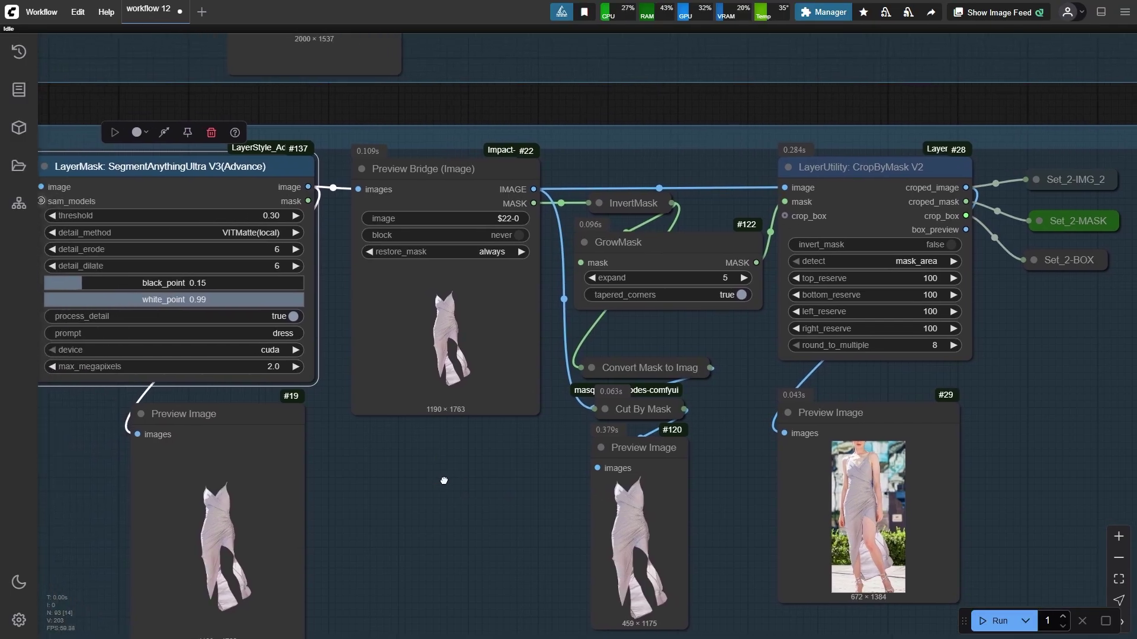
pyautogui.scroll(3, 388, 290)
pyautogui.scroll(3, 466, 316)
pyautogui.click(576, 316)
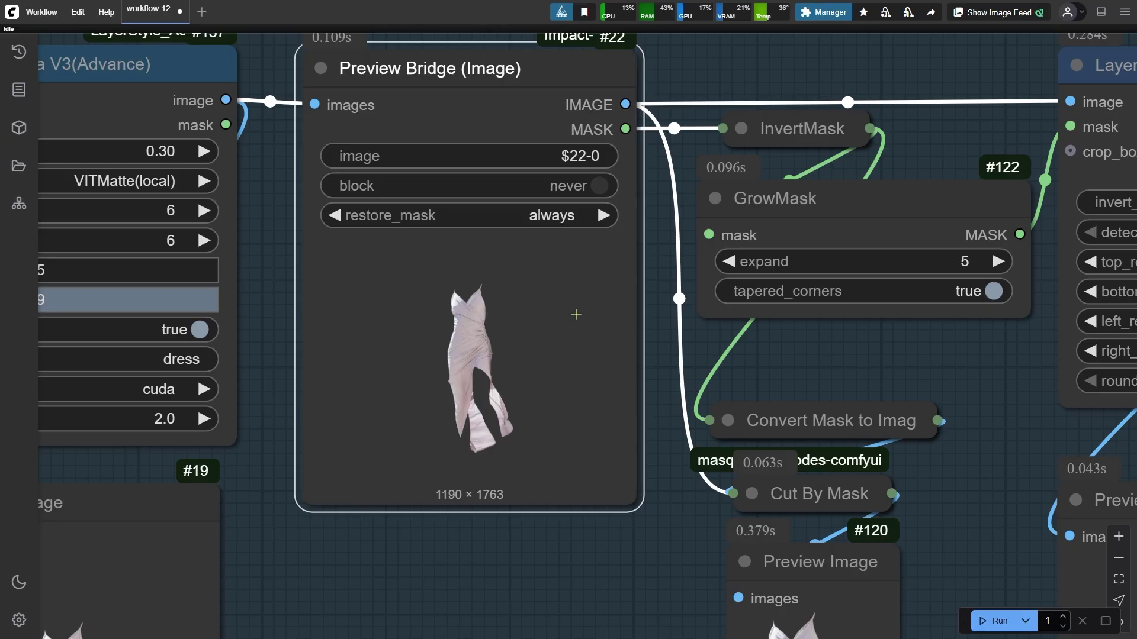
pyautogui.scroll(-8, 576, 316)
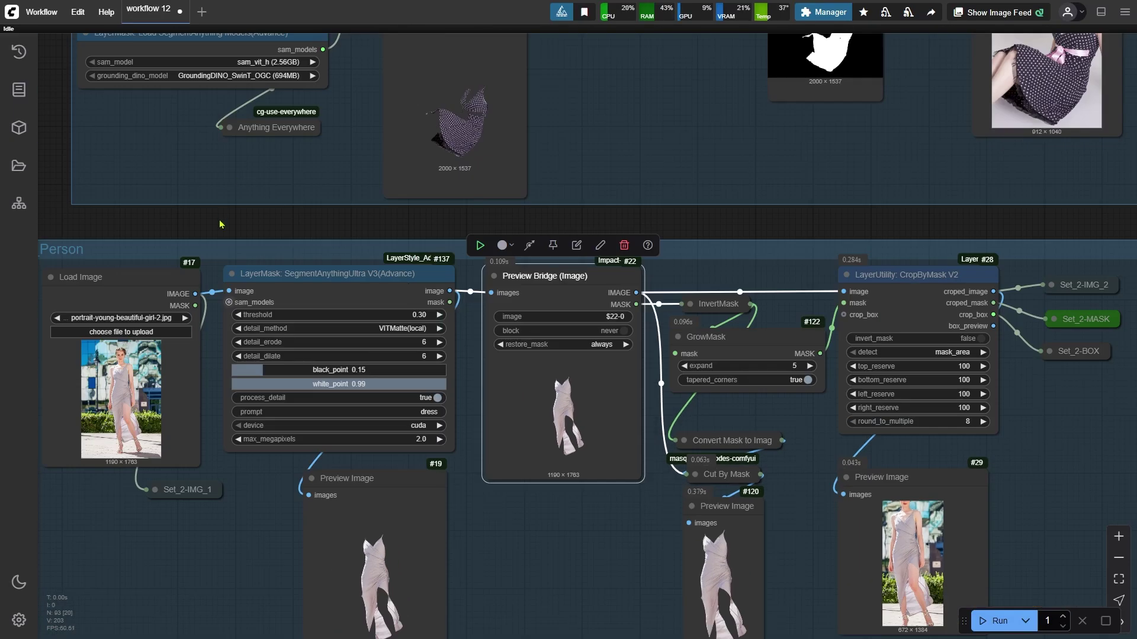
pyautogui.moveTo(219, 224); pyautogui.dragTo(230, 271)
pyautogui.click(482, 190)
pyautogui.scroll(3, 540, 159)
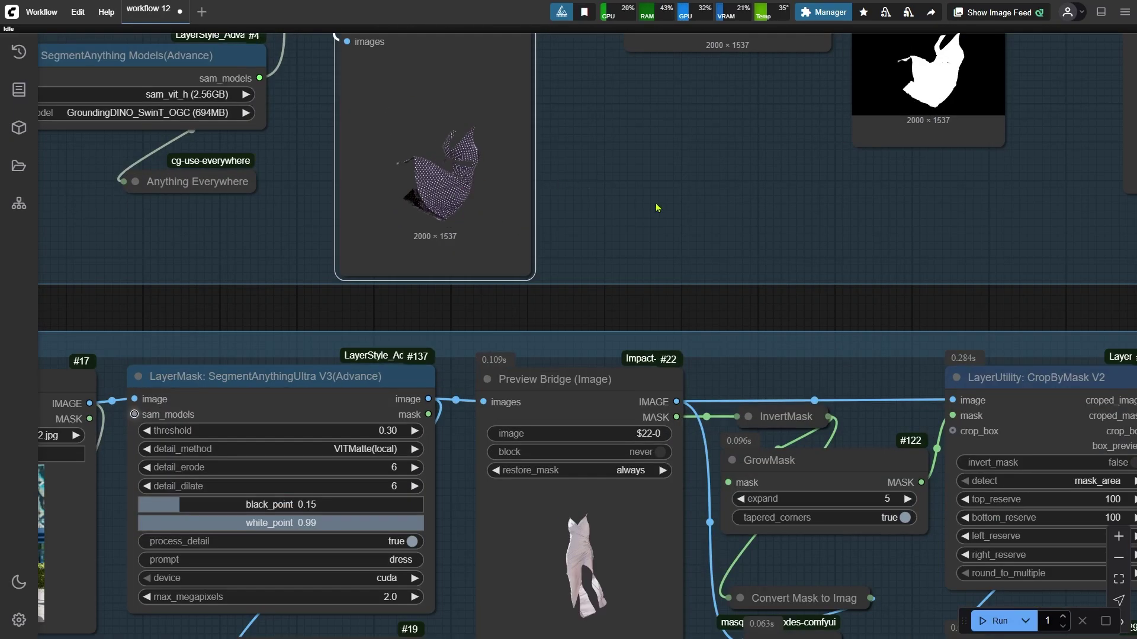
pyautogui.moveTo(794, 313); pyautogui.dragTo(709, 127)
# Step: Open the image of the 2_Person group's Preview Bridge node in the MaskEditor
pyautogui.scroll(5, 563, 340)
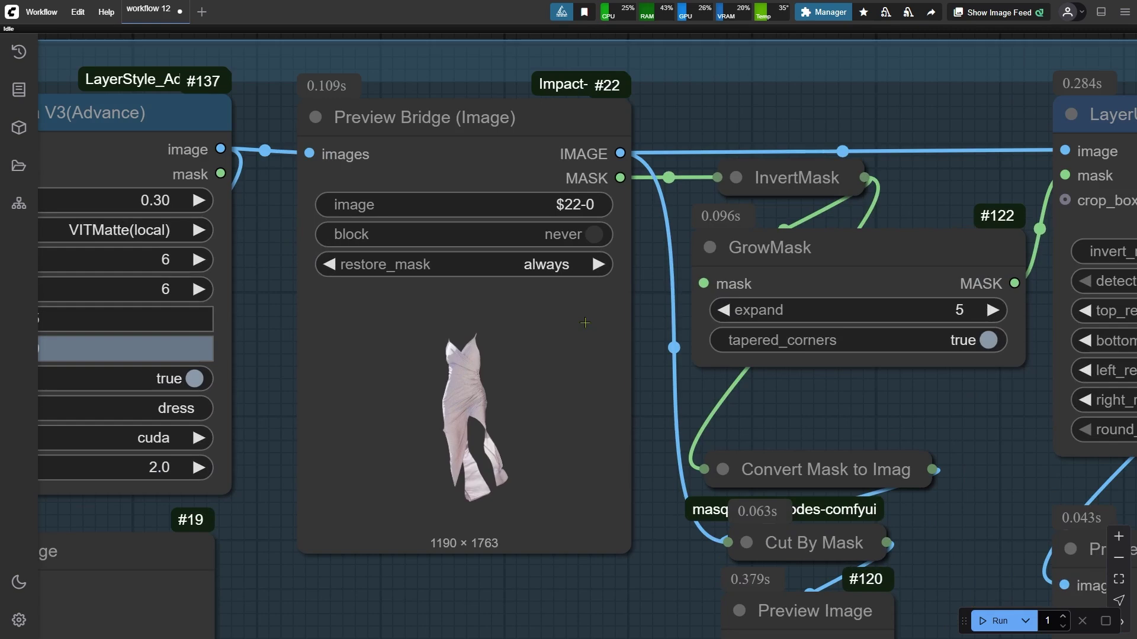
pyautogui.click(564, 343)
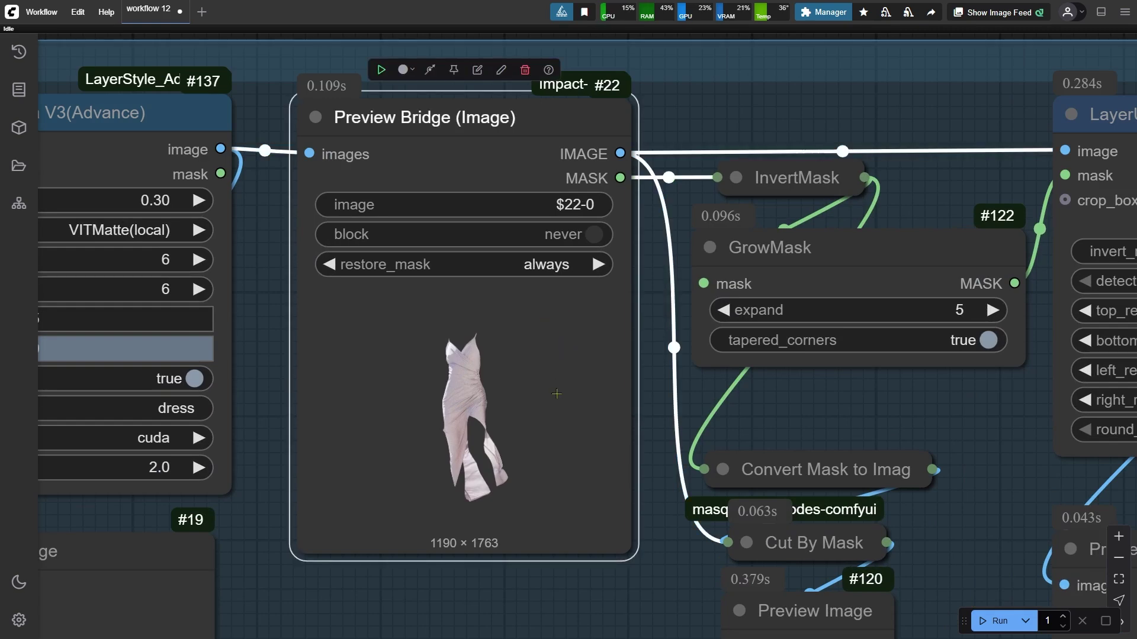
pyautogui.scroll(2, 549, 485)
pyautogui.rightClick(527, 482)
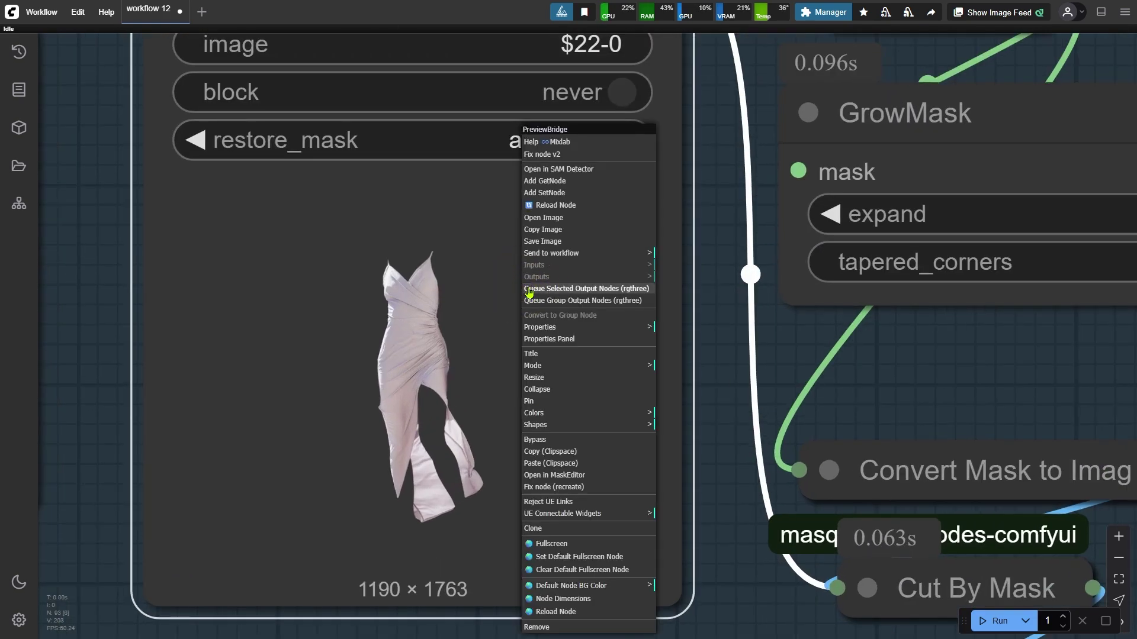
pyautogui.click(592, 475)
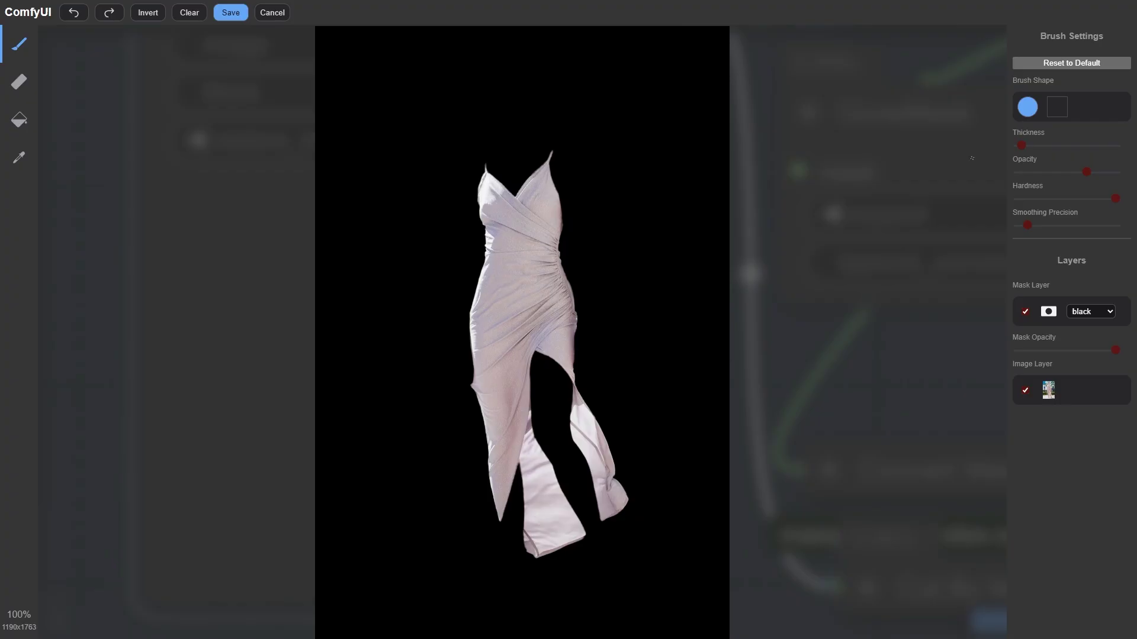
# Step: Increase the brush thickness and paint mask along the dress's left side, over the arm and down past the hand
pyautogui.click(1045, 145)
pyautogui.scroll(5, 470, 164)
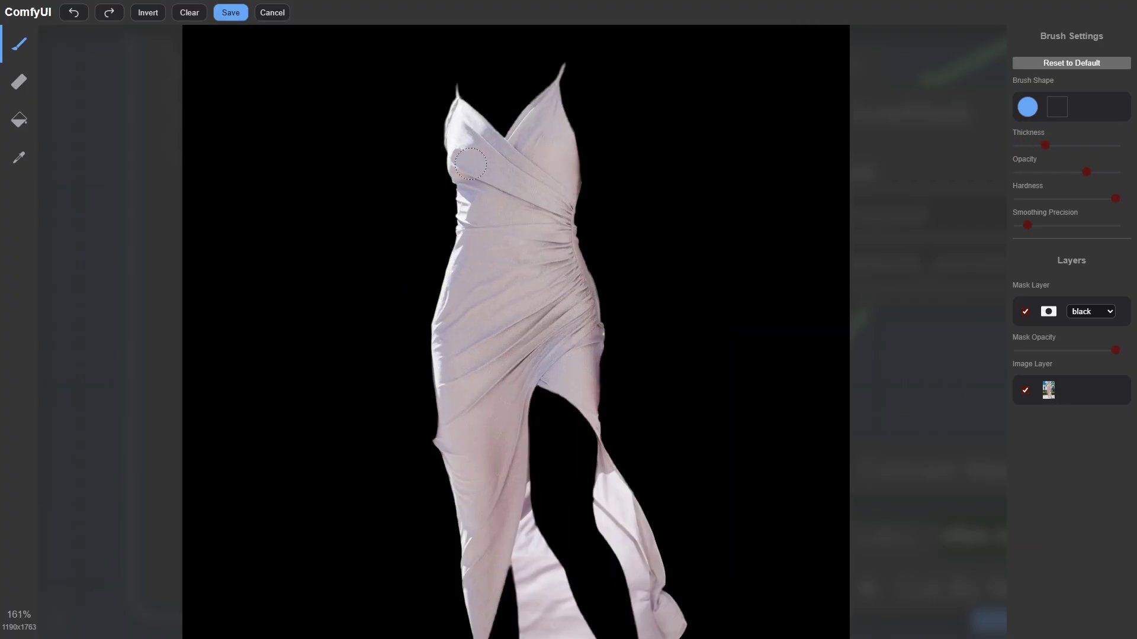
pyautogui.moveTo(470, 164)
pyautogui.mouseDown()
pyautogui.moveTo(444, 143)
pyautogui.moveTo(385, 492)
pyautogui.moveTo(461, 560)
pyautogui.mouseUp()
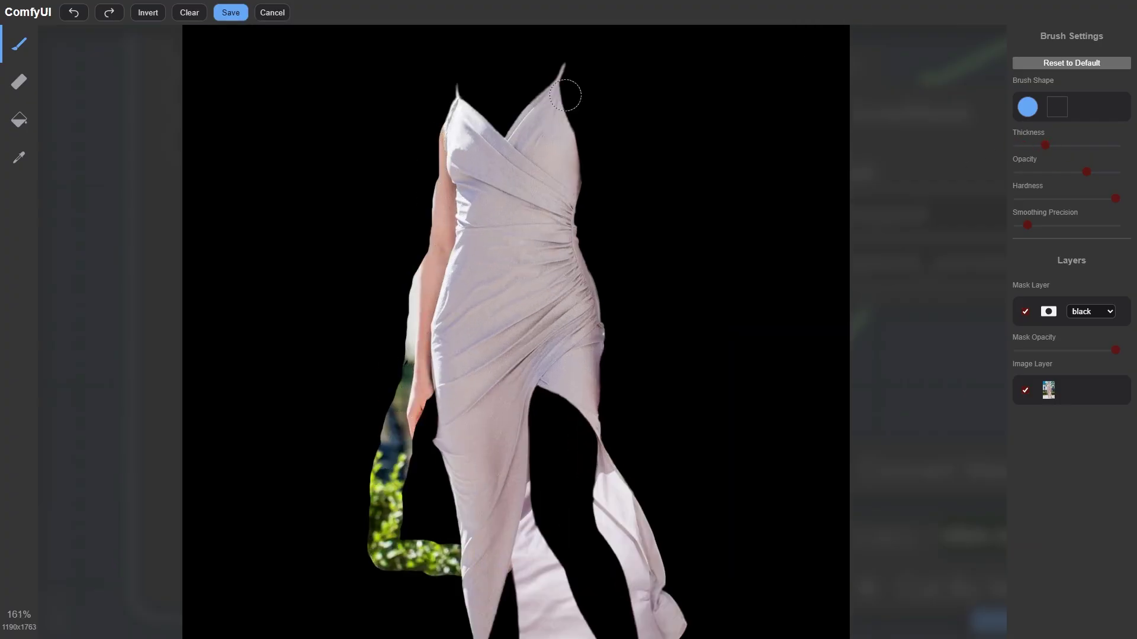
# Step: Paint mask along the dress's right side over the arm and hand, and fill the gaps around the hand and legs
pyautogui.moveTo(573, 138)
pyautogui.mouseDown()
pyautogui.moveTo(642, 550)
pyautogui.moveTo(548, 545)
pyautogui.mouseUp()
pyautogui.moveTo(515, 585); pyautogui.dragTo(475, 594)
pyautogui.hotkey('ctrl', 'z')
pyautogui.hotkey('ctrl', 'z')
pyautogui.moveTo(619, 527); pyautogui.dragTo(490, 525)
pyautogui.hotkey('ctrl', 'z')
pyautogui.moveTo(640, 545); pyautogui.dragTo(551, 408)
pyautogui.moveTo(586, 207); pyautogui.dragTo(639, 474)
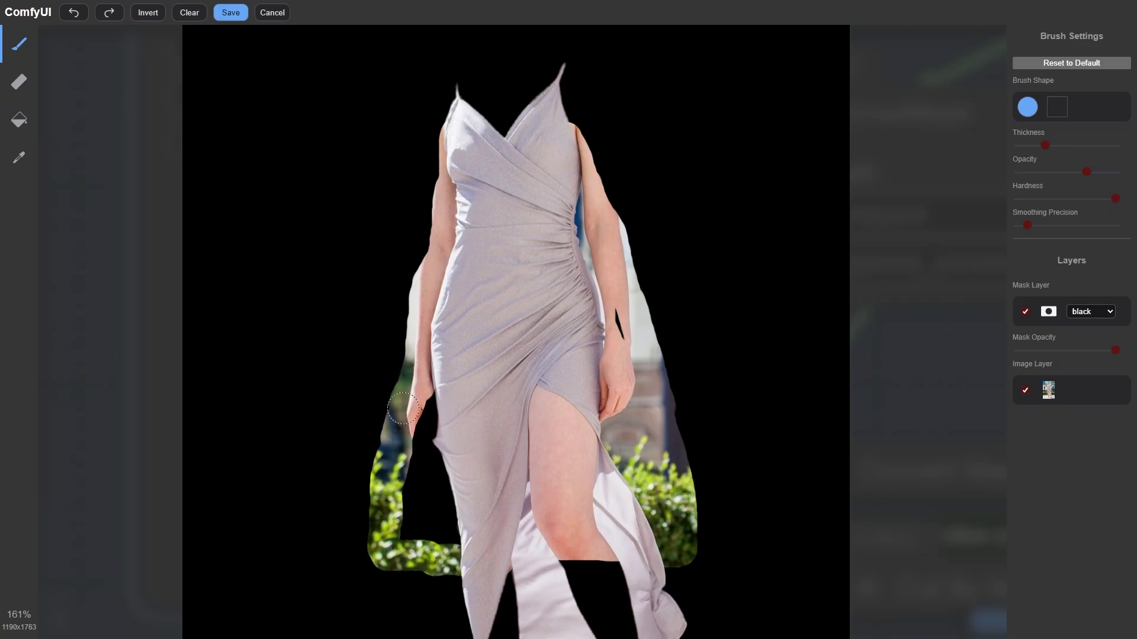
pyautogui.moveTo(408, 414); pyautogui.dragTo(444, 527)
pyautogui.moveTo(445, 526)
pyautogui.mouseDown()
pyautogui.moveTo(658, 548)
pyautogui.moveTo(573, 558)
pyautogui.mouseUp()
# Step: Reduce the brush thickness and paint mask over both shoulder straps of the dress
pyautogui.scroll(-3, 568, 557)
pyautogui.scroll(10, 542, 195)
pyautogui.scroll(6, 501, 274)
pyautogui.click(1027, 145)
pyautogui.moveTo(286, 332); pyautogui.dragTo(357, 347)
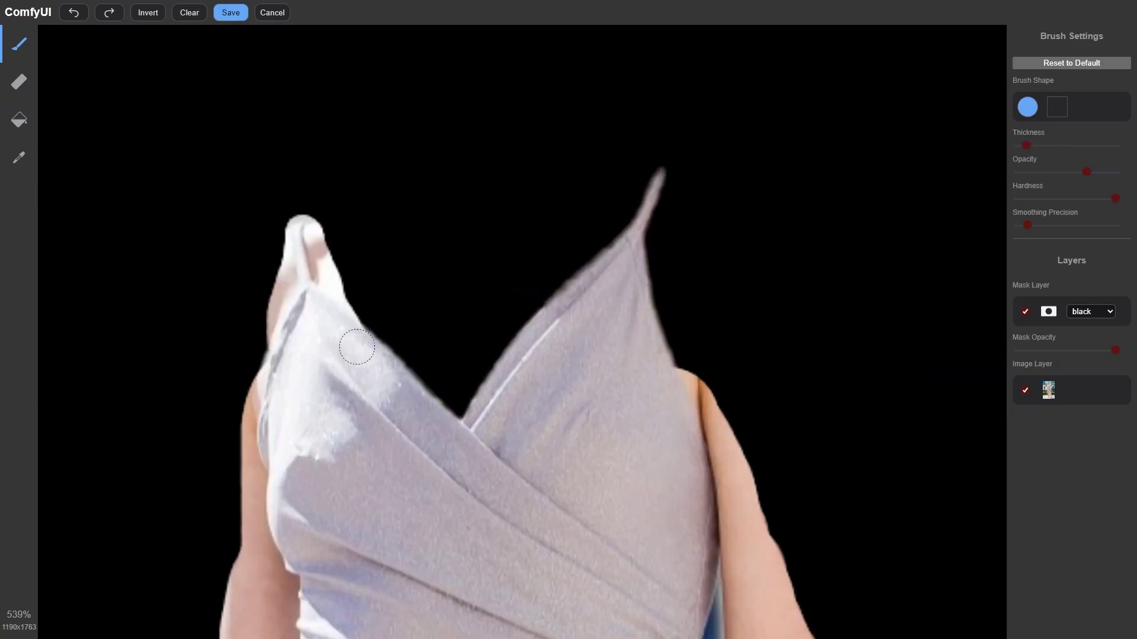
pyautogui.moveTo(660, 169); pyautogui.dragTo(651, 308)
# Step: Save the edited mask and rerun the workflow
pyautogui.click(240, 16)
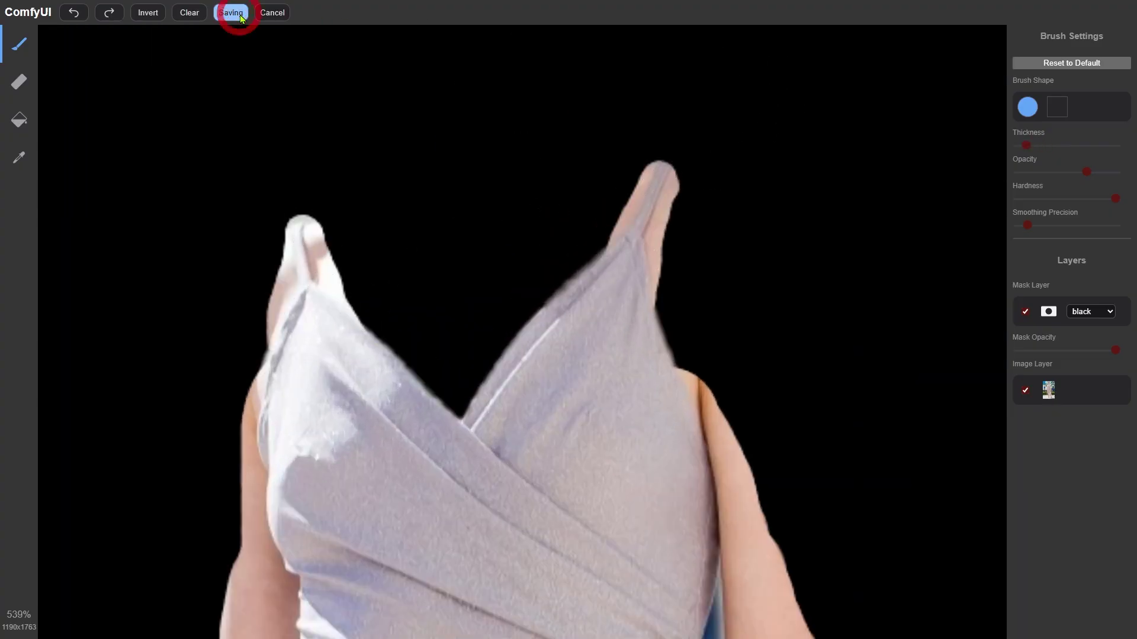
pyautogui.scroll(-1, 192, 273)
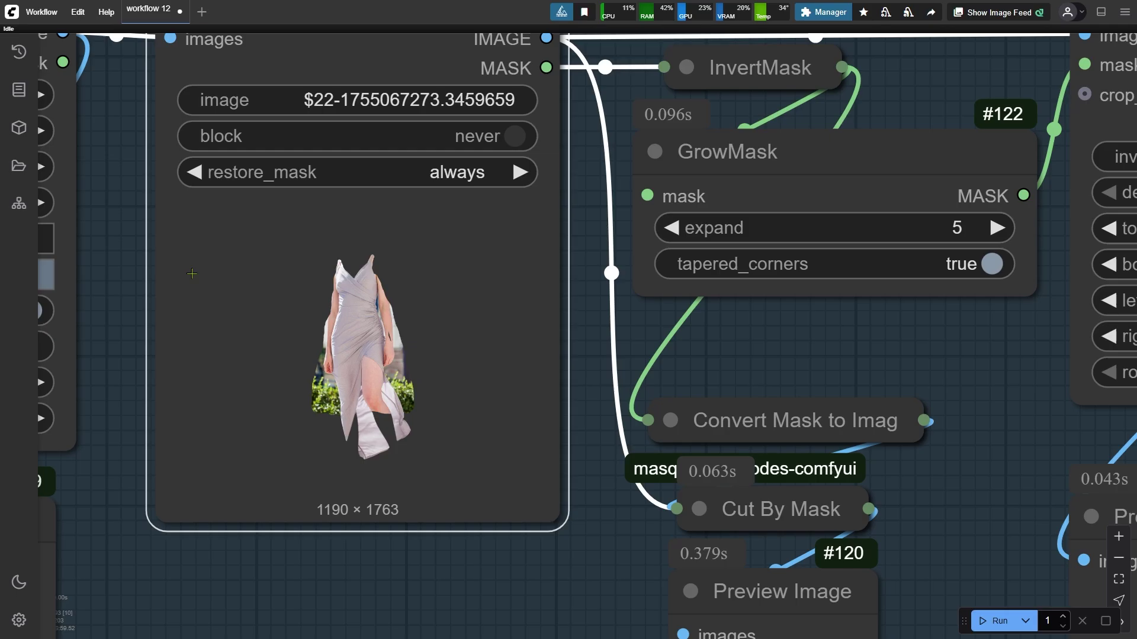
pyautogui.scroll(-7, 186, 271)
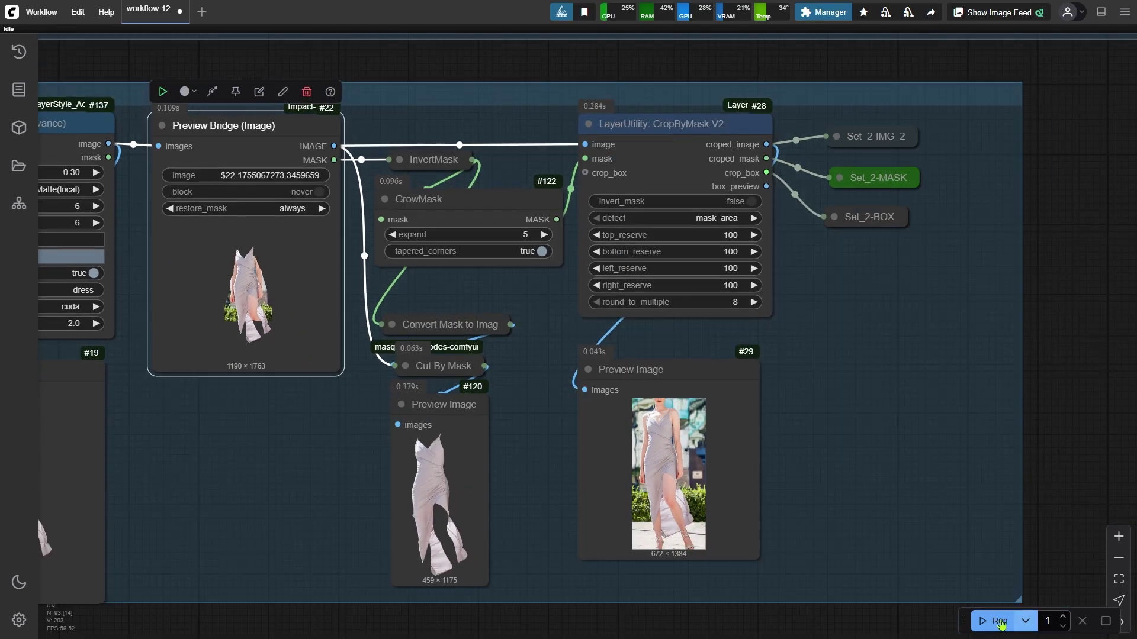
pyautogui.click(998, 621)
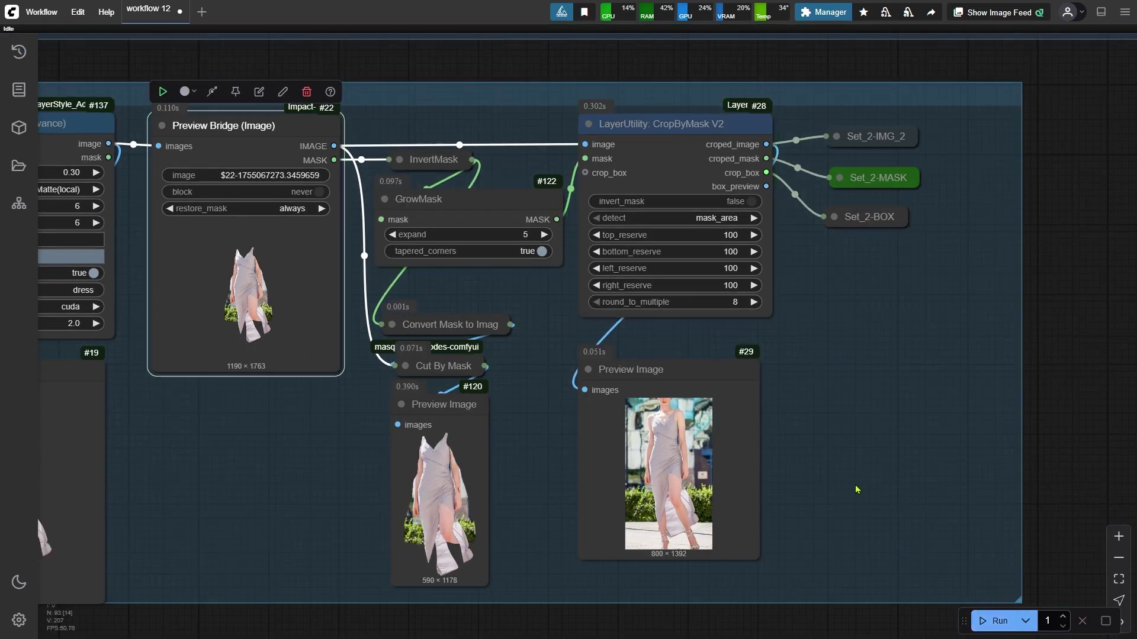
# Step: Inspect the CropByMask V2 node in the 2_Person group and its cropped image in the Preview Image node
pyautogui.scroll(1, 514, 418)
pyautogui.click(710, 106)
pyautogui.scroll(2, 904, 396)
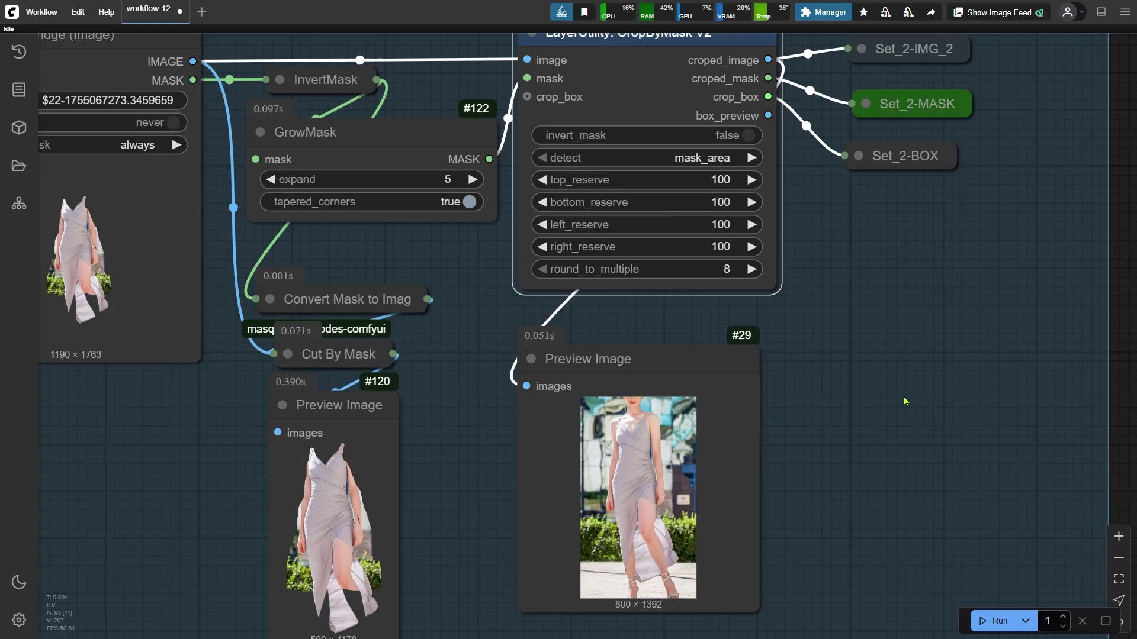
pyautogui.click(696, 367)
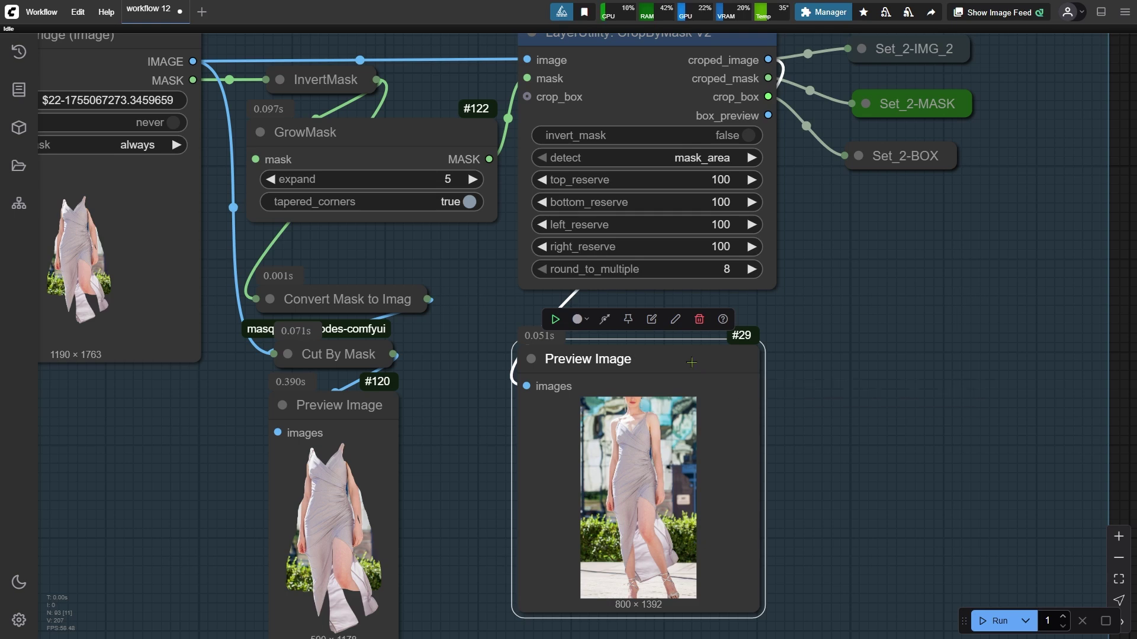
# Step: Enable the 4_Clothes Swap group in the Fast Groups Muter node and run the workflow
pyautogui.scroll(-8, 668, 359)
pyautogui.moveTo(965, 295); pyautogui.dragTo(339, 467)
pyautogui.scroll(4, 340, 467)
pyautogui.click(439, 365)
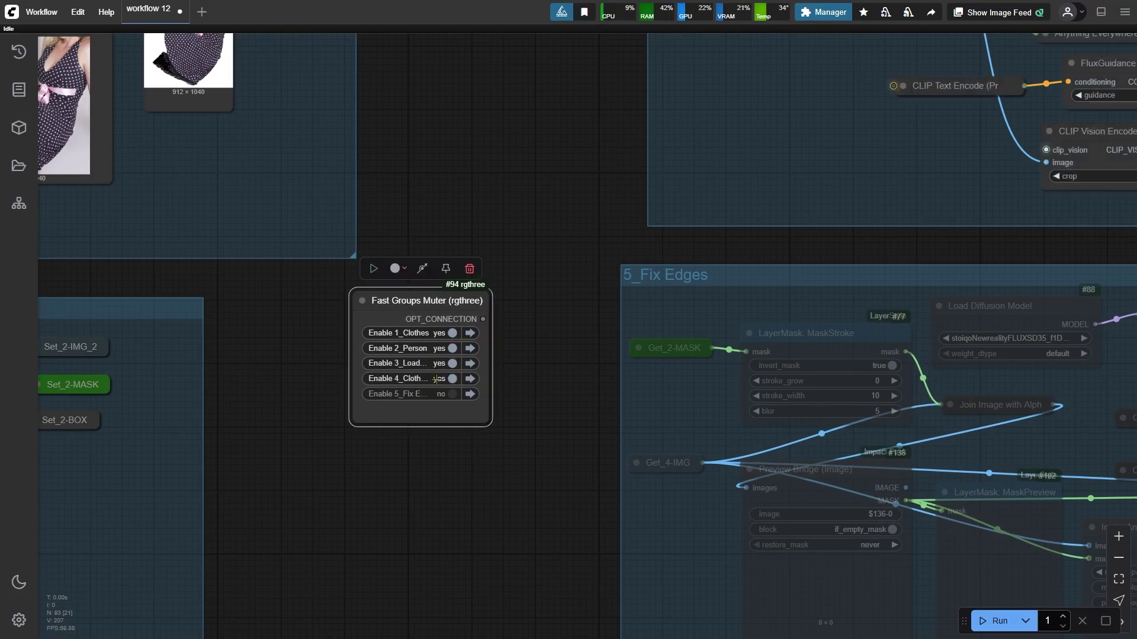
pyautogui.click(470, 379)
pyautogui.hotkey('ctrl', 'Return')
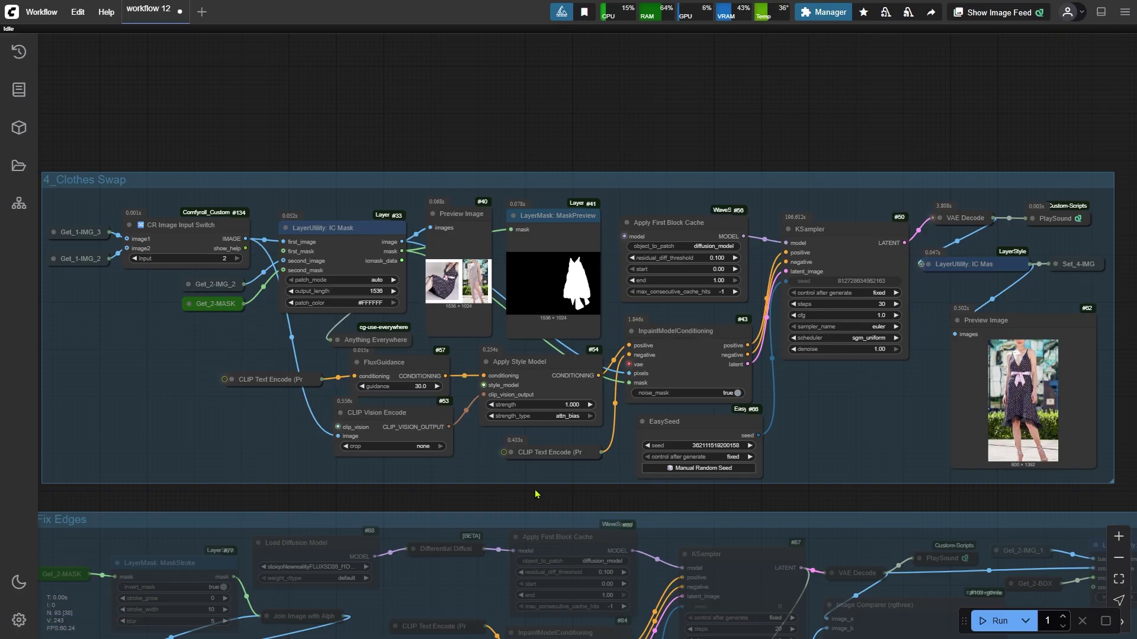
# Step: Examine the swapped dress in the 4_Clothes Swap group's final Preview Image node, from the neckline down to the hem and feet
pyautogui.scroll(6, 1000, 488)
pyautogui.scroll(11, 236, 308)
pyautogui.moveTo(908, 325); pyautogui.dragTo(48, 305)
pyautogui.scroll(7, 543, 214)
pyautogui.scroll(-3, 543, 213)
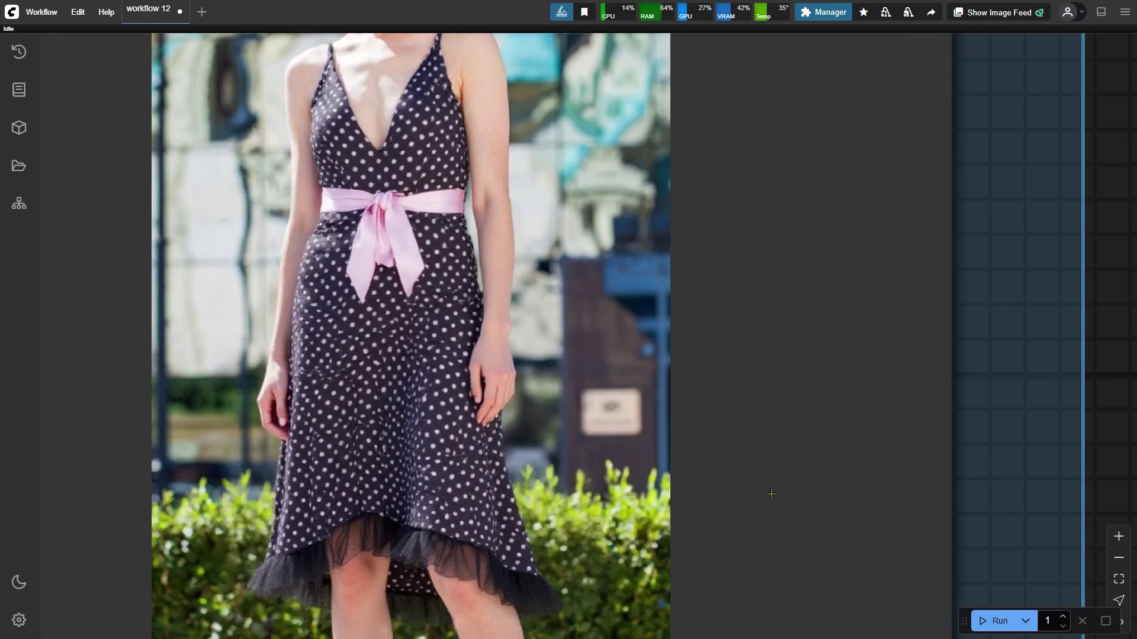
pyautogui.moveTo(1091, 474); pyautogui.dragTo(1136, 456)
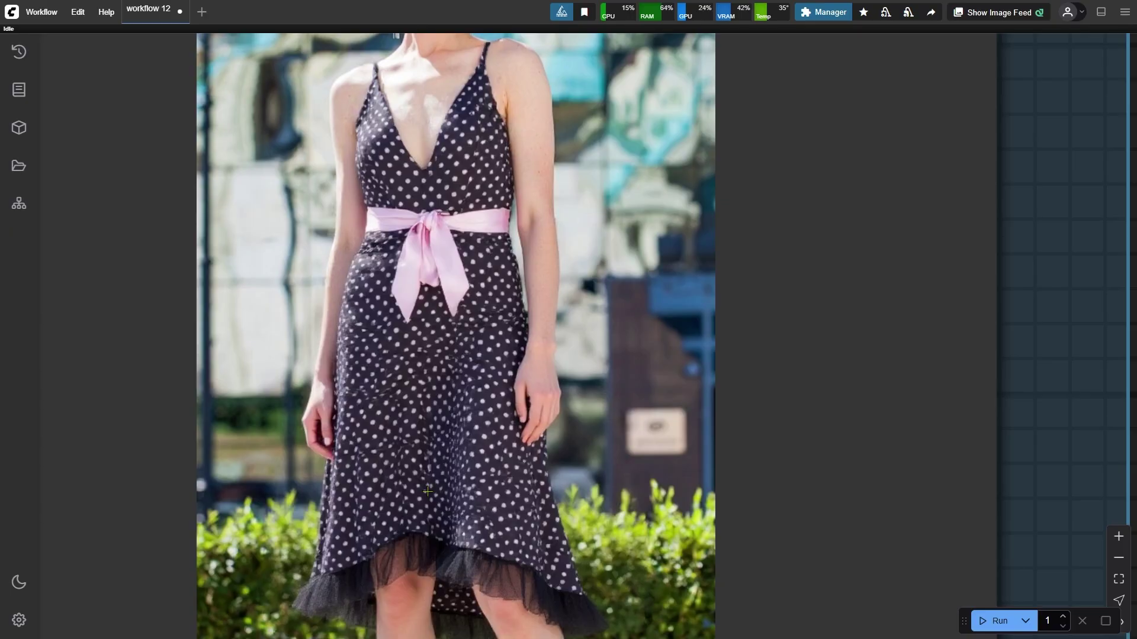
pyautogui.scroll(-6, 427, 491)
pyautogui.scroll(6, 377, 565)
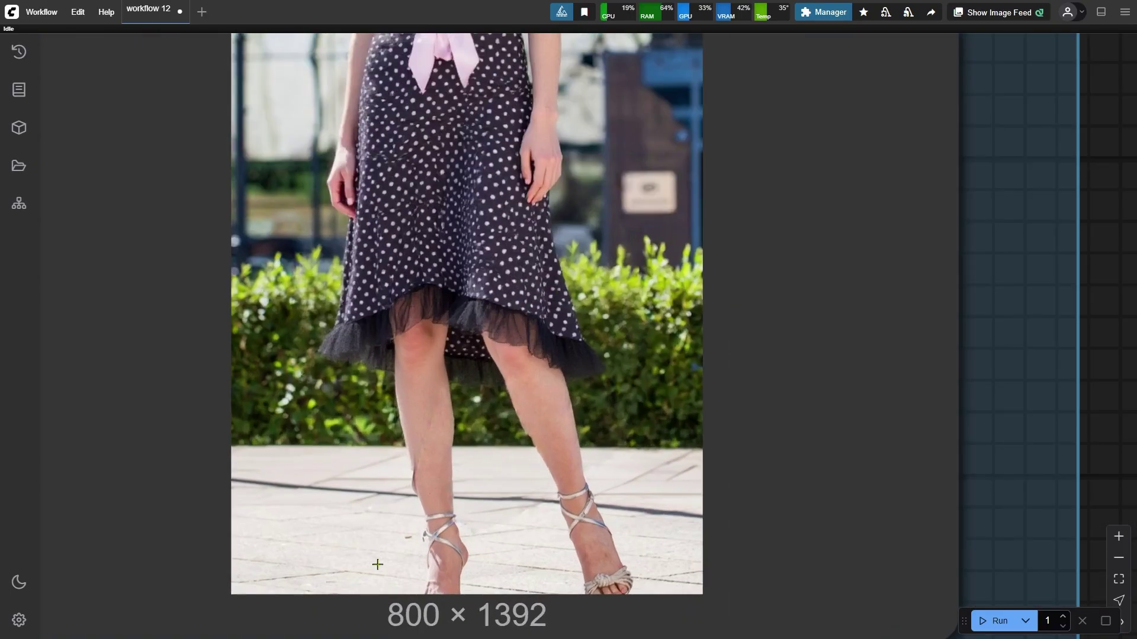
pyautogui.scroll(6, 378, 565)
pyautogui.scroll(-11, 417, 554)
pyautogui.scroll(2, 464, 66)
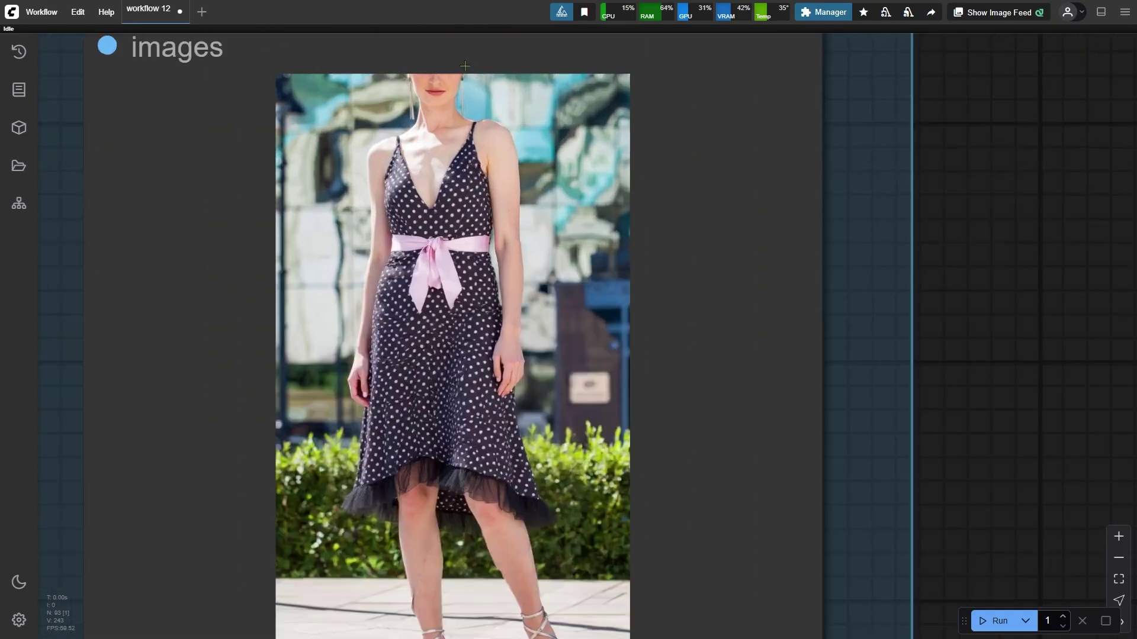
pyautogui.scroll(4, 465, 66)
pyautogui.scroll(-8, 418, 282)
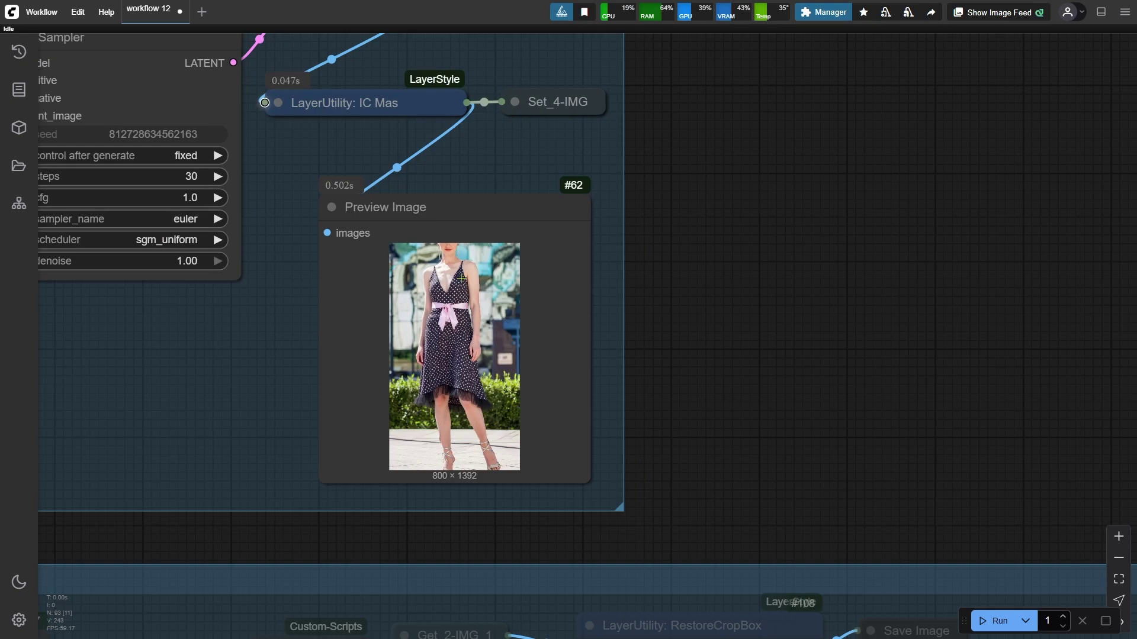
# Step: Examine the side-by-side image and the mask preview produced from the IC Mask node in the 4_Clothes Swap group
pyautogui.moveTo(111, 352); pyautogui.dragTo(876, 363)
pyautogui.scroll(-3, 879, 367)
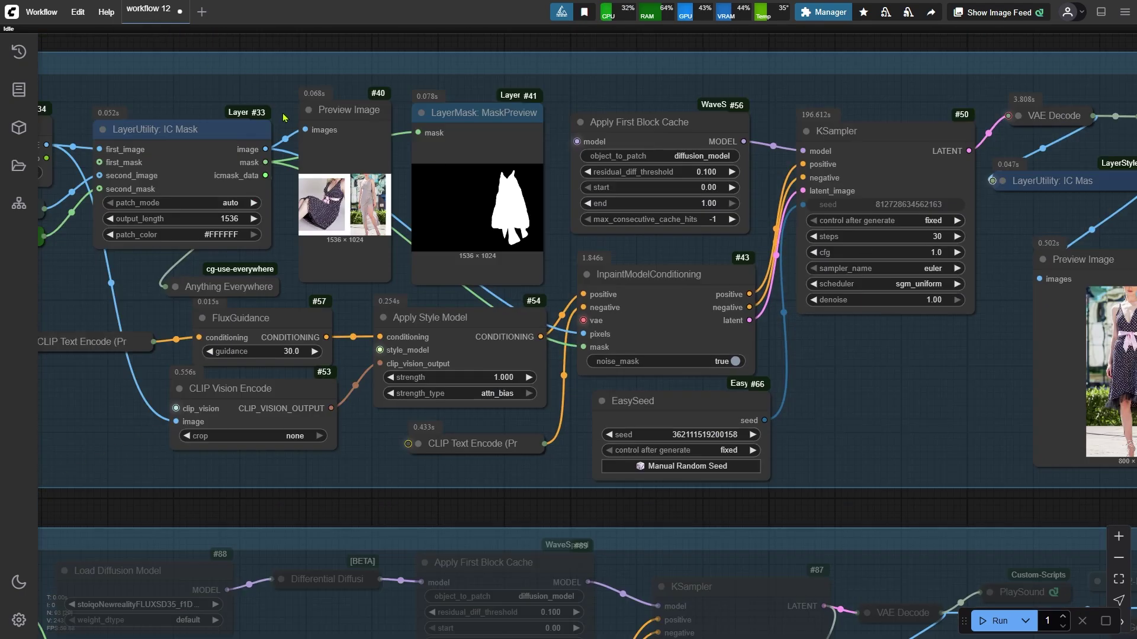
pyautogui.scroll(10, 283, 117)
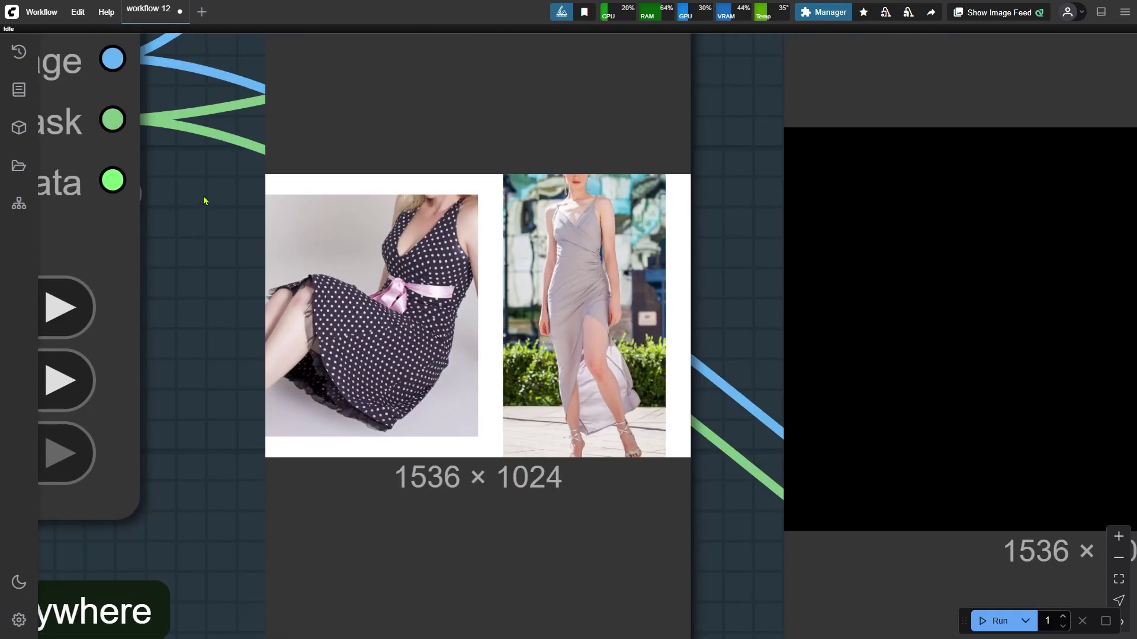
pyautogui.scroll(5, 207, 225)
pyautogui.moveTo(210, 240); pyautogui.dragTo(59, 267)
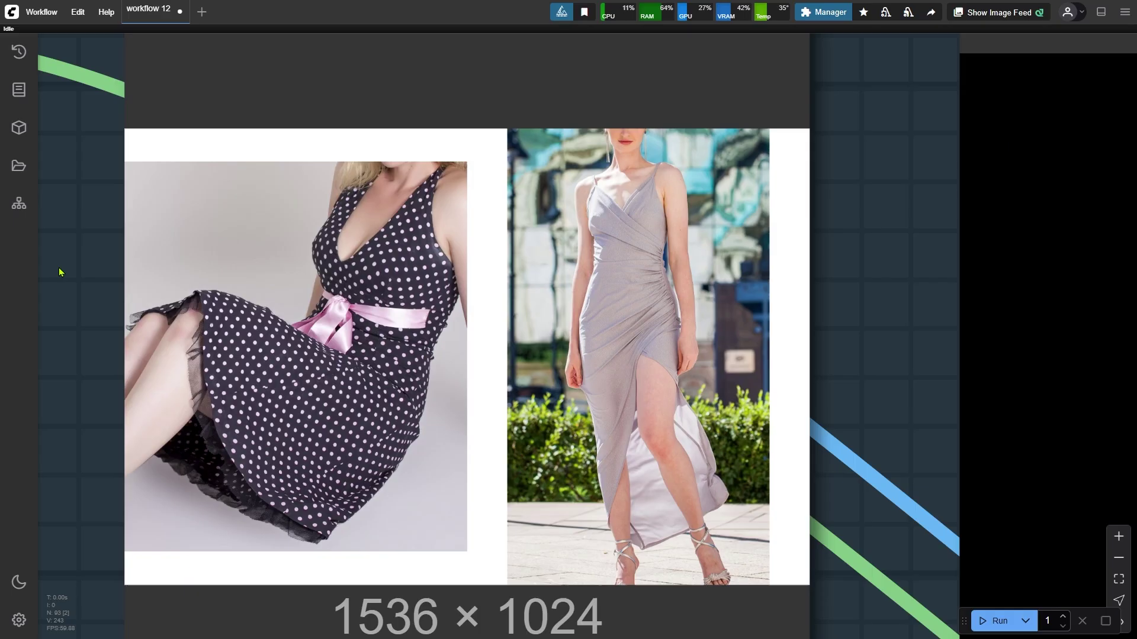
pyautogui.scroll(-5, 201, 240)
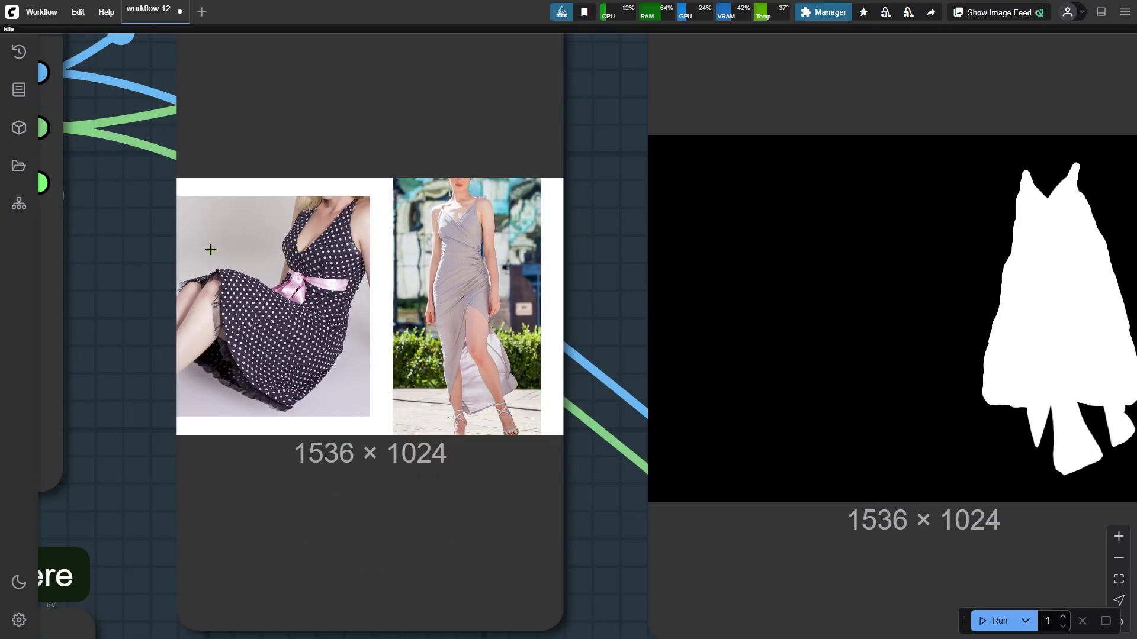
pyautogui.scroll(-5, 221, 251)
pyautogui.scroll(-5, 220, 251)
# Step: Inspect the IC Mask node's inputs, tracing the CR Image Input Switch back to the Get_1-IMG_3 and Get_1-IMG_2 nodes
pyautogui.moveTo(187, 247); pyautogui.dragTo(517, 258)
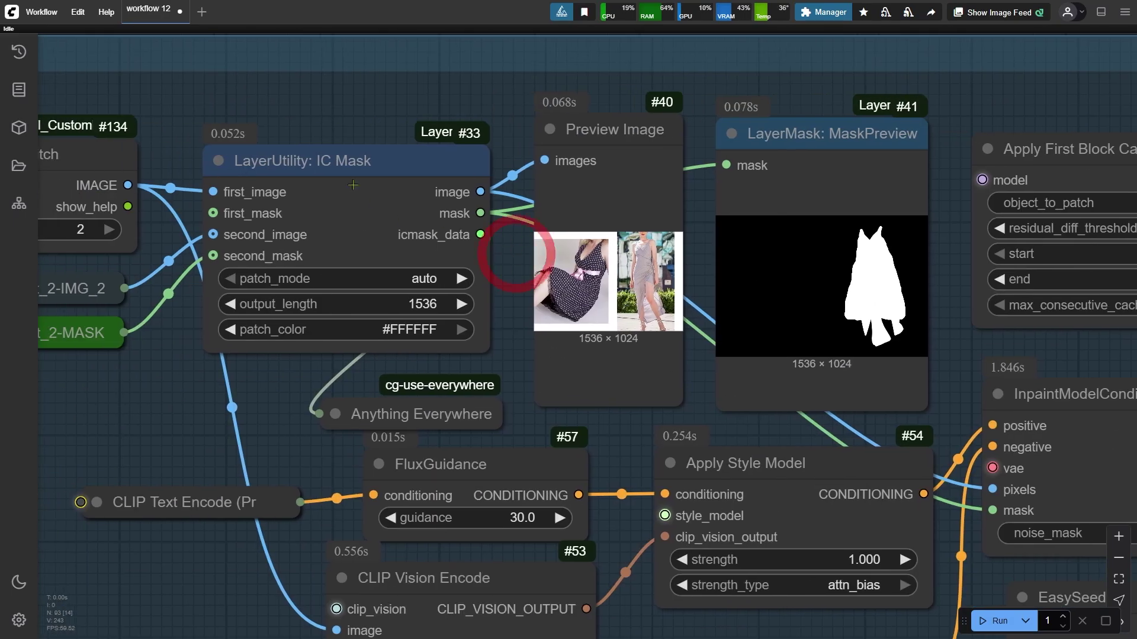
pyautogui.scroll(2, 293, 166)
pyautogui.moveTo(259, 96); pyautogui.dragTo(525, 101)
pyautogui.moveTo(364, 360); pyautogui.dragTo(397, 360)
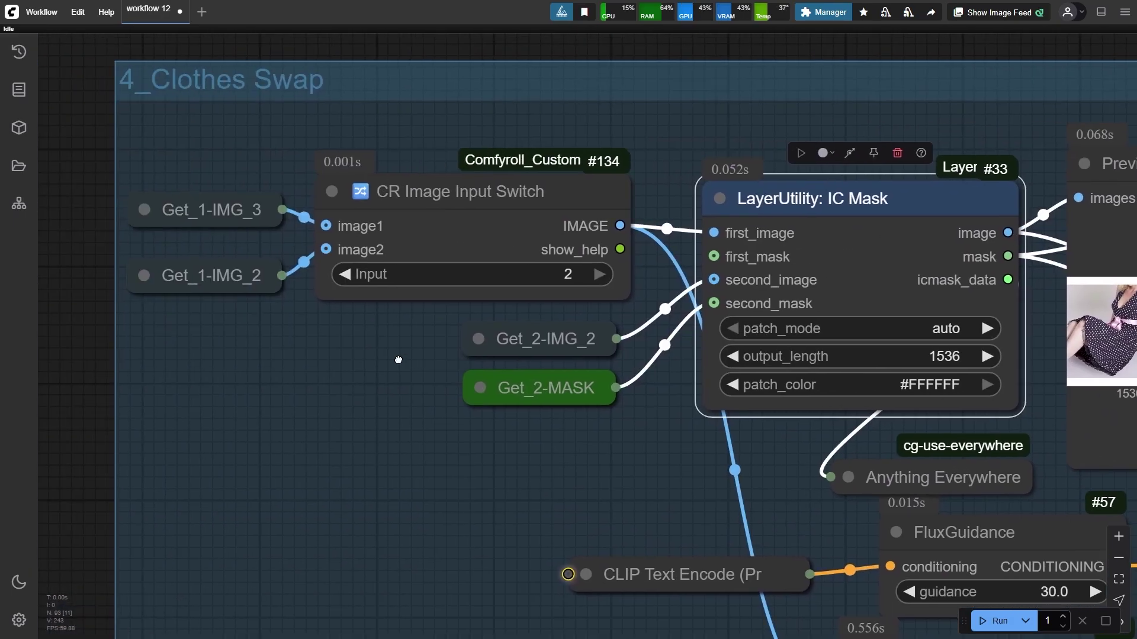
pyautogui.click(491, 191)
pyautogui.click(220, 210)
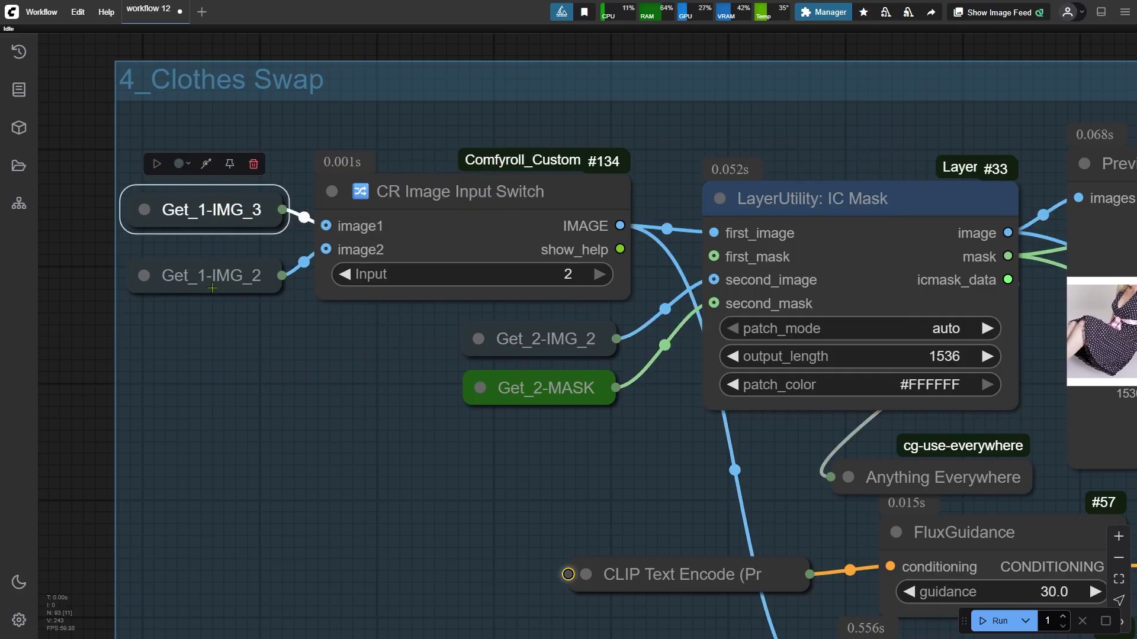
pyautogui.click(220, 277)
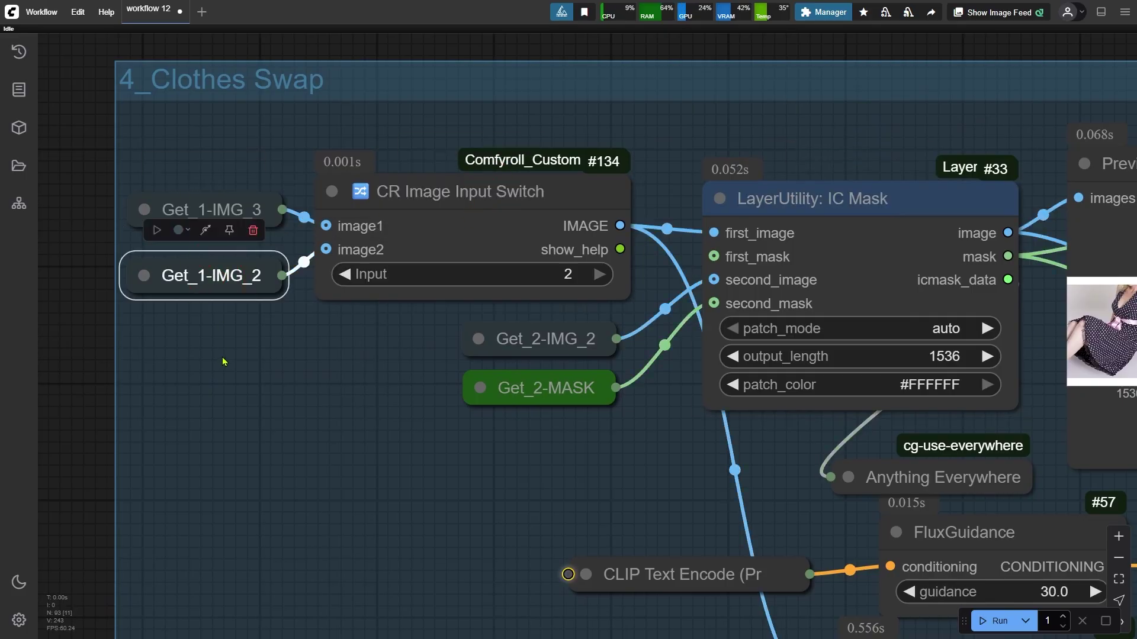
# Step: Compare the cropped clothes photo with the white-background dress cutout in the 1_Clothes group's two Preview Image nodes
pyautogui.scroll(-10, 312, 279)
pyautogui.moveTo(170, 310); pyautogui.dragTo(636, 298)
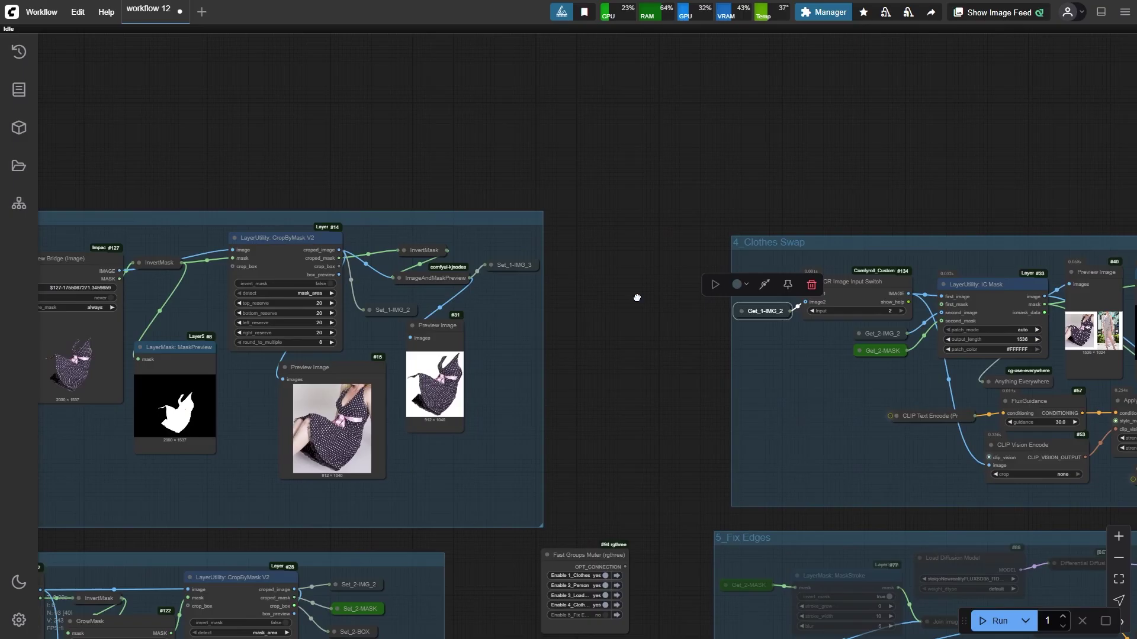
pyautogui.scroll(10, 439, 456)
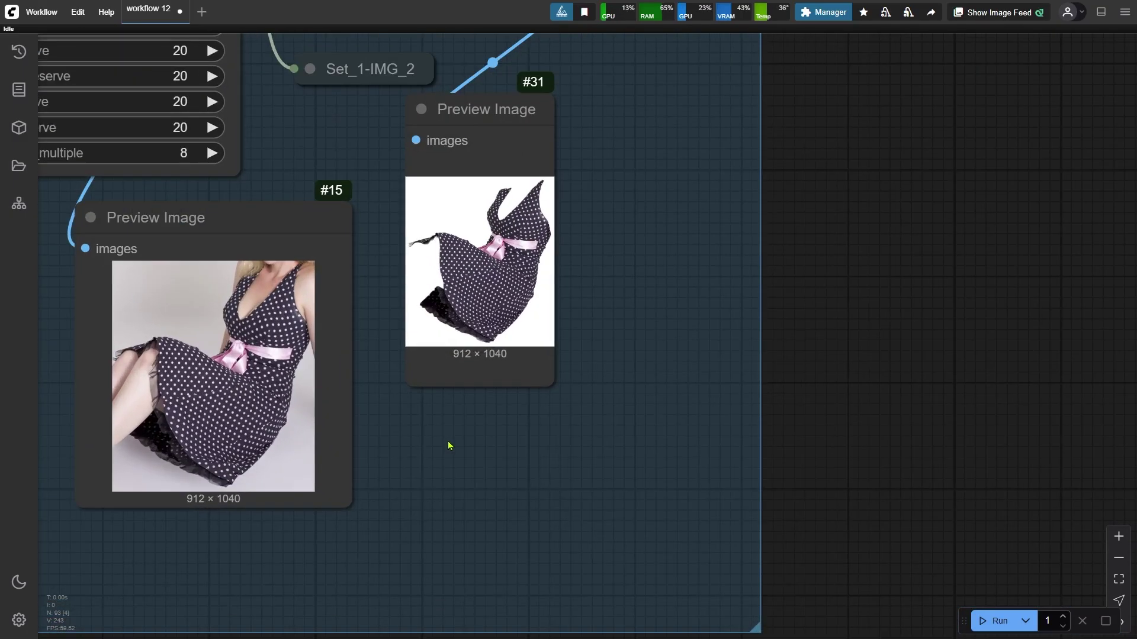
pyautogui.click(472, 136)
pyautogui.scroll(1, 471, 134)
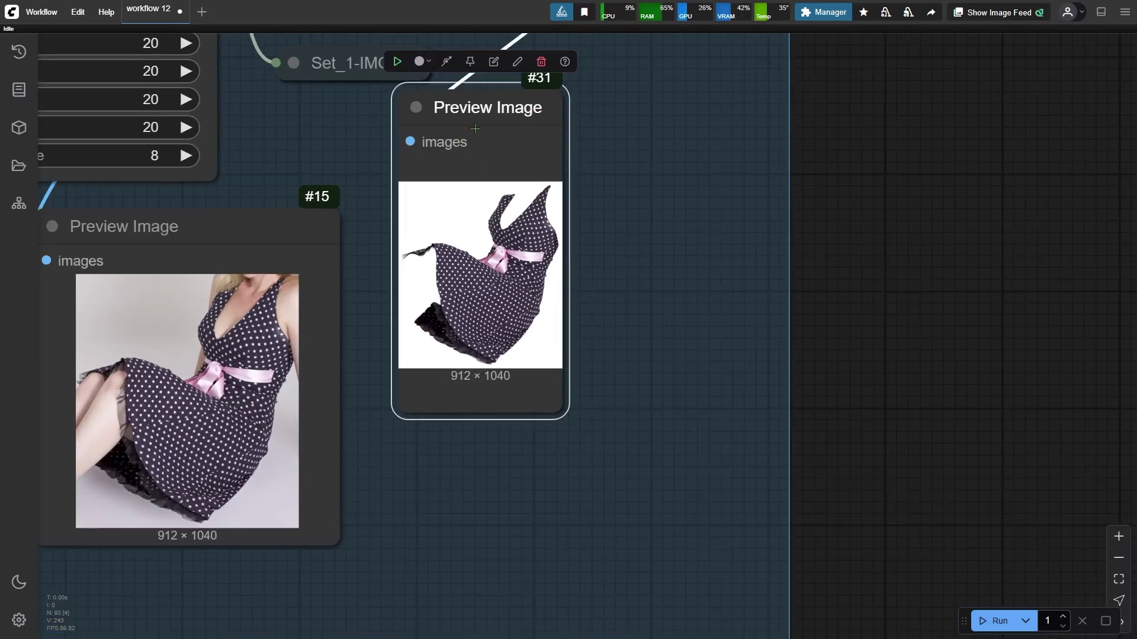
pyautogui.click(225, 235)
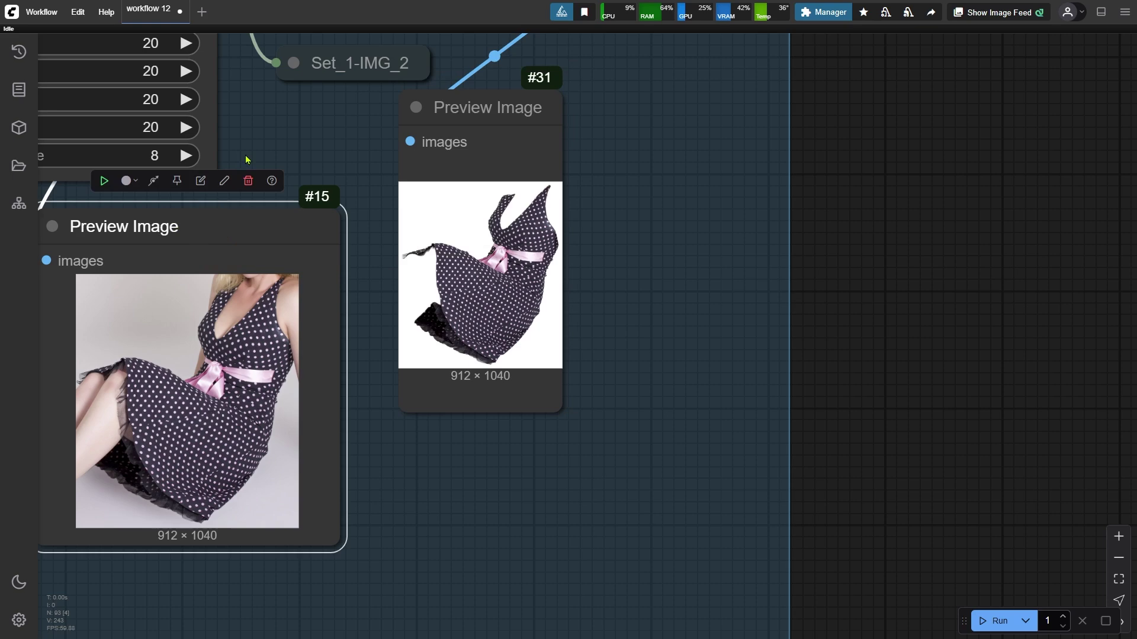
pyautogui.moveTo(247, 159); pyautogui.dragTo(556, 101)
pyautogui.scroll(2, 505, 238)
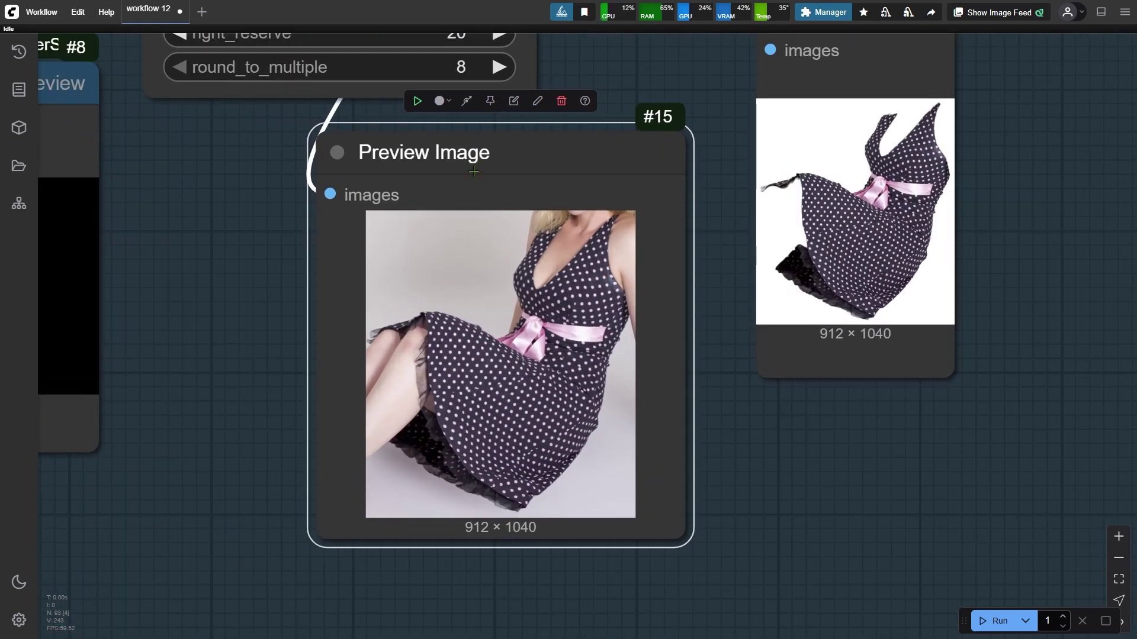
pyautogui.scroll(-3, 474, 171)
pyautogui.moveTo(969, 141); pyautogui.dragTo(593, 284)
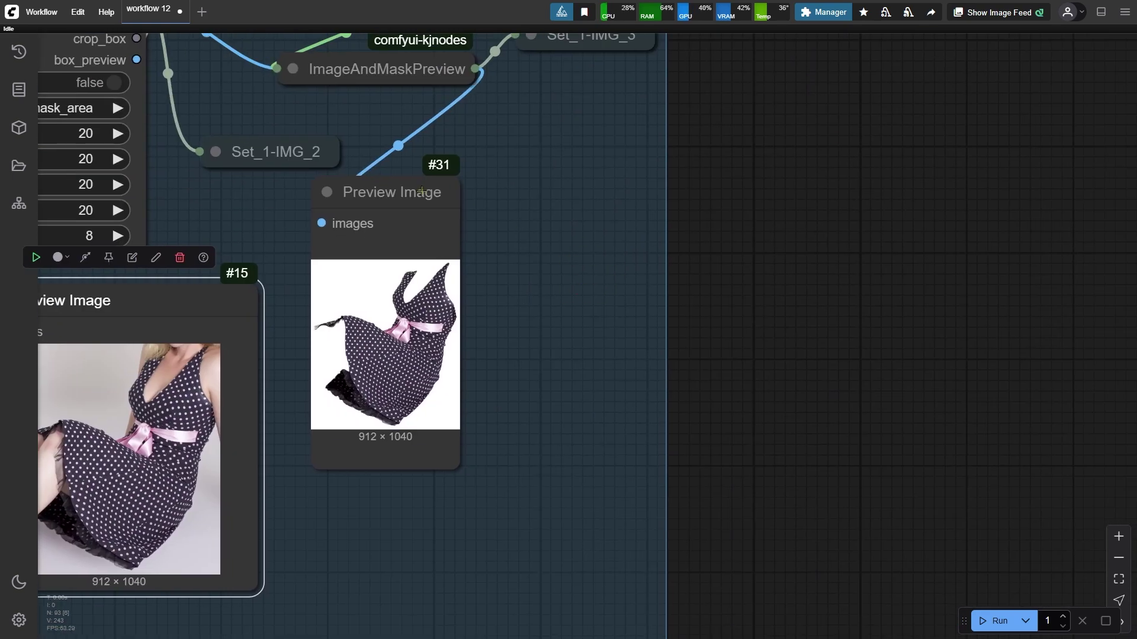
pyautogui.click(422, 191)
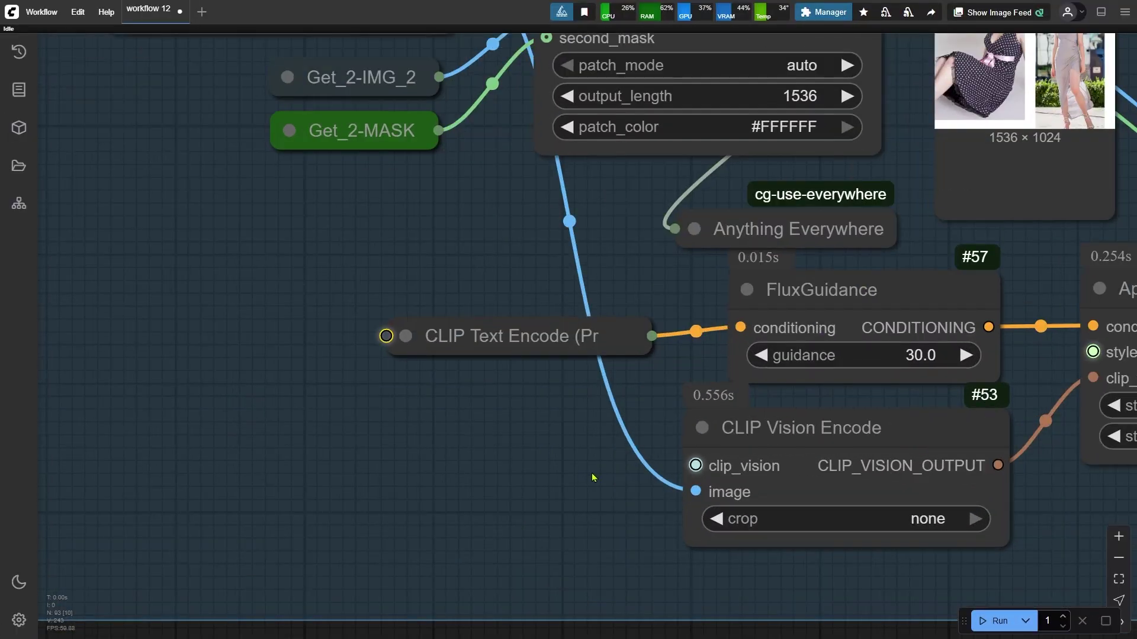
# Step: Expand the CLIP Text Encode node feeding FluxGuidance to check its prompt, and collapse it again
pyautogui.moveTo(593, 477); pyautogui.dragTo(322, 477)
pyautogui.scroll(-3, 276, 415)
pyautogui.click(213, 350)
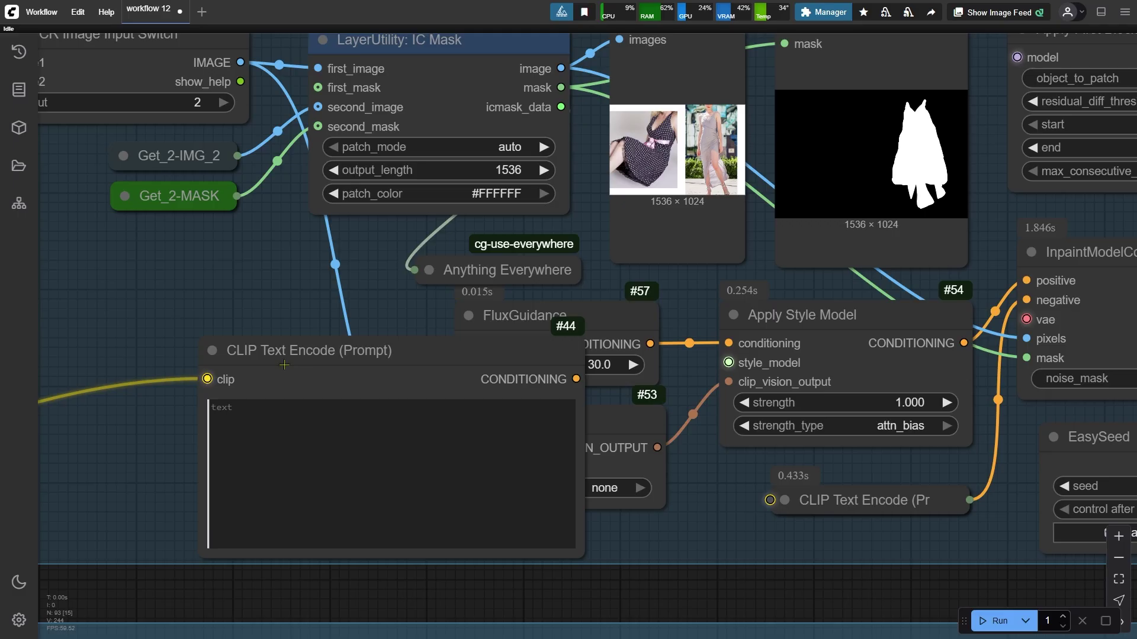
pyautogui.click(212, 351)
# Step: Inspect the Apply First Block Cache node feeding the KSampler, and view the installation section of the Comfy-WaveSpeed README on GitHub
pyautogui.scroll(-4, 173, 434)
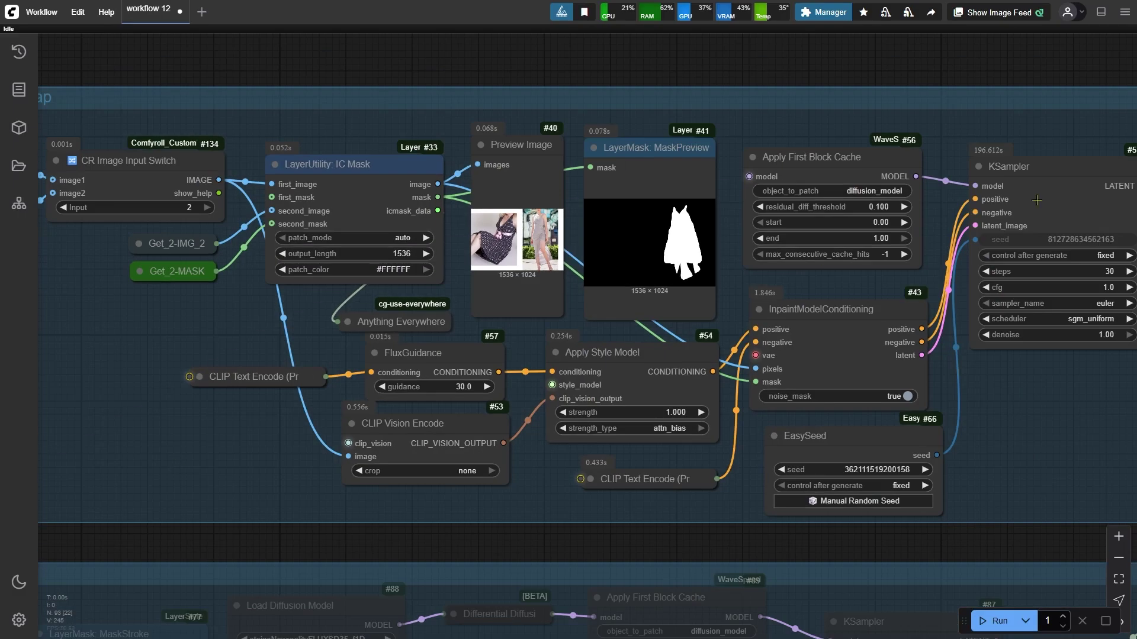
pyautogui.scroll(3, 1029, 141)
pyautogui.scroll(3, 668, 109)
pyautogui.moveTo(1007, 125); pyautogui.dragTo(588, 125)
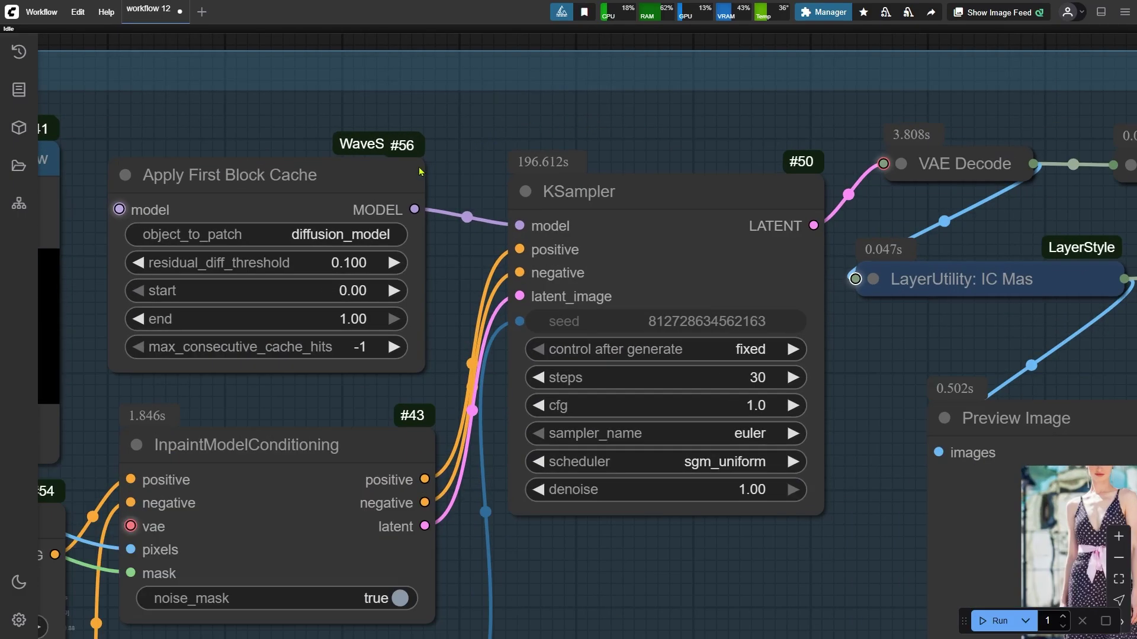
pyautogui.click(377, 175)
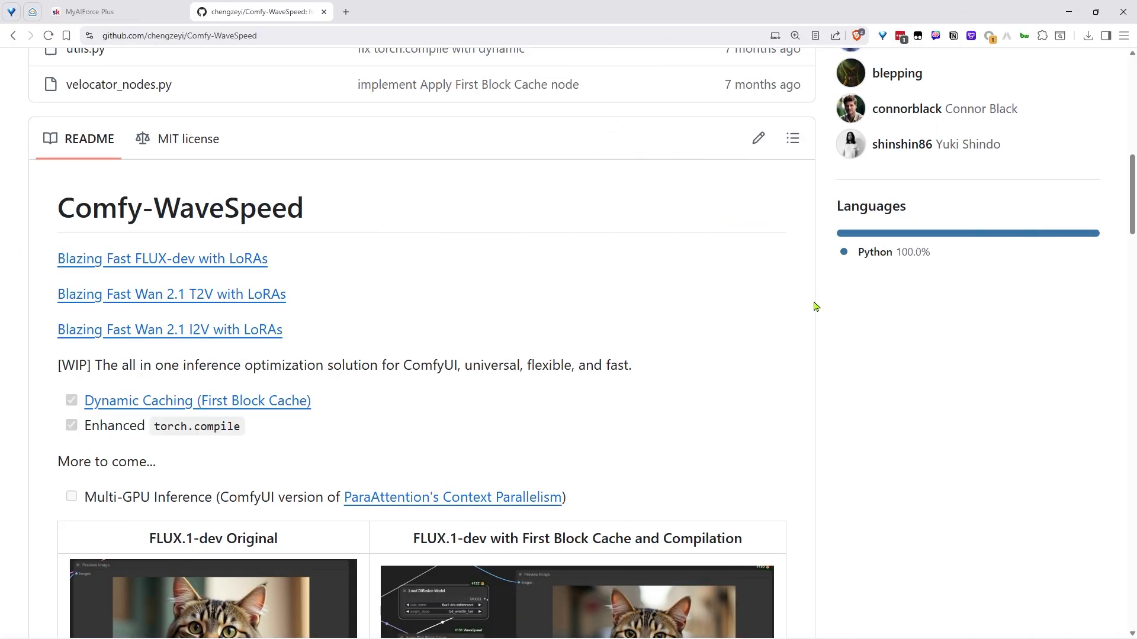
pyautogui.scroll(-10, 813, 306)
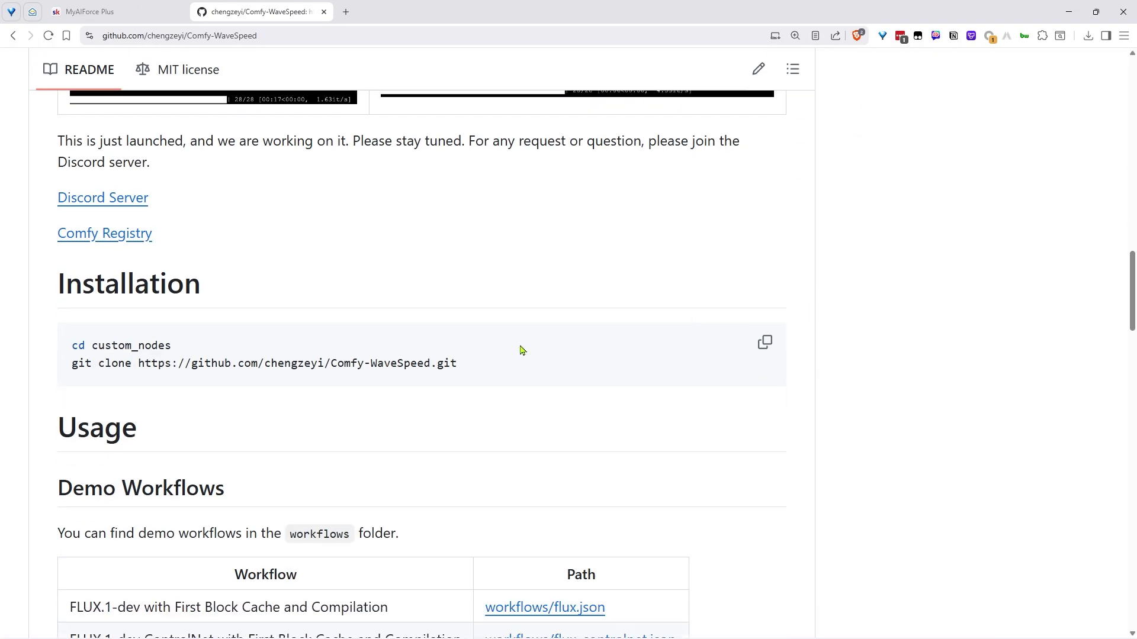
# Step: Highlight the custom_nodes and git clone installation commands in the Comfy-WaveSpeed README
pyautogui.scroll(-1, 489, 349)
pyautogui.moveTo(69, 287); pyautogui.dragTo(458, 320)
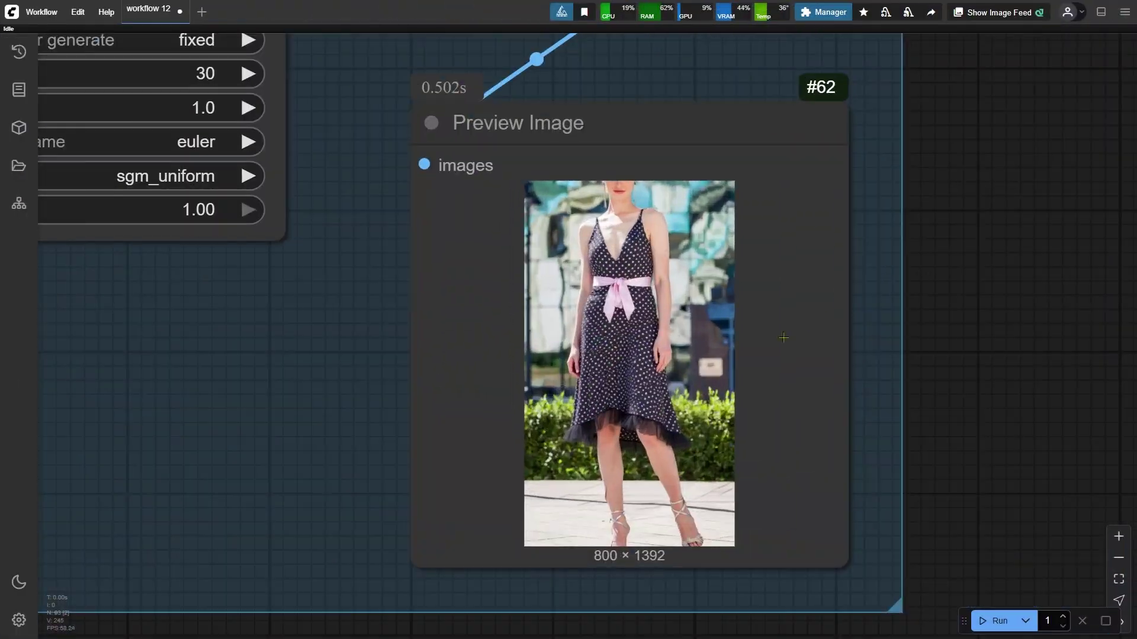
# Step: Switch back to ComfyUI and examine the dress, legs and feet closely in the 4_Clothes Swap group's Preview Image
pyautogui.scroll(9, 716, 424)
pyautogui.scroll(2, 340, 559)
pyautogui.scroll(-3, 508, 367)
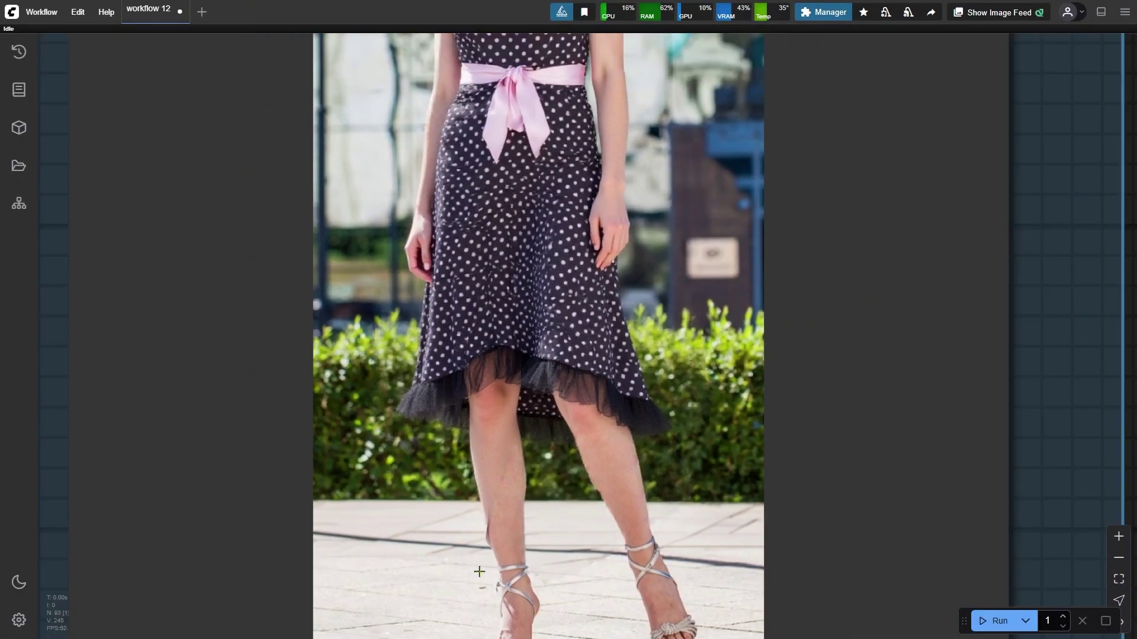
pyautogui.scroll(3, 480, 572)
pyautogui.scroll(-10, 592, 486)
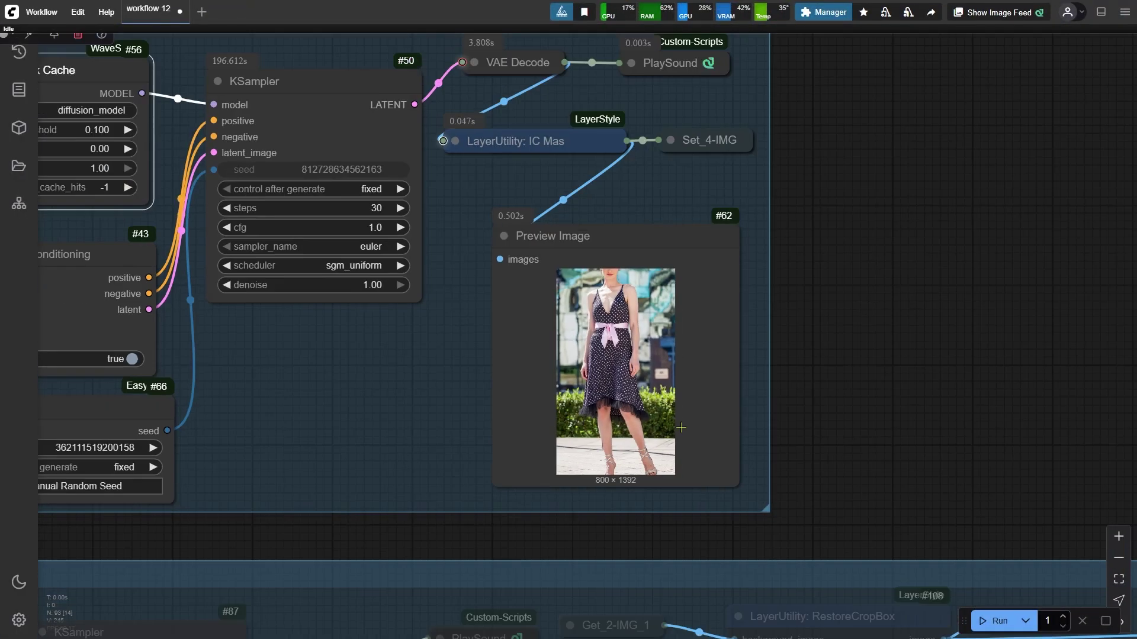
pyautogui.scroll(-4, 752, 410)
# Step: Enable the 5_Fix Edges group in the Fast Groups Muter node
pyautogui.moveTo(808, 434); pyautogui.dragTo(1102, 282)
pyautogui.moveTo(94, 351); pyautogui.dragTo(781, 281)
pyautogui.click(321, 403)
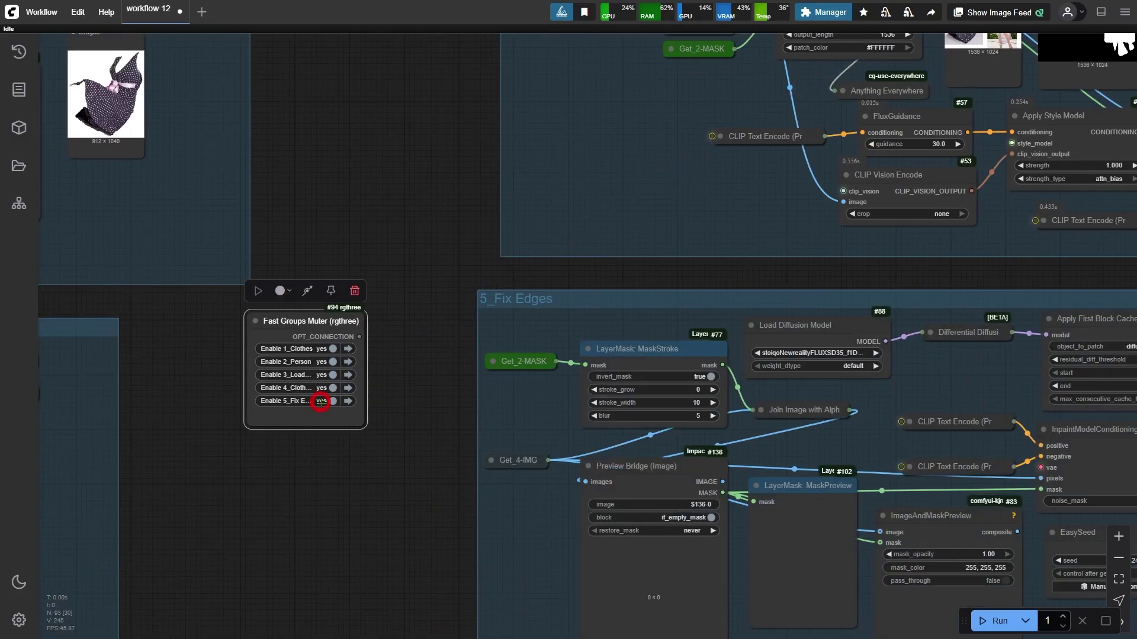
# Step: Disable the 5_Fix Edges KSampler through its Fast Muter node and run the workflow
pyautogui.moveTo(429, 453); pyautogui.dragTo(70, 264)
pyautogui.moveTo(844, 495); pyautogui.dragTo(560, 506)
pyautogui.scroll(6, 694, 391)
pyautogui.click(699, 390)
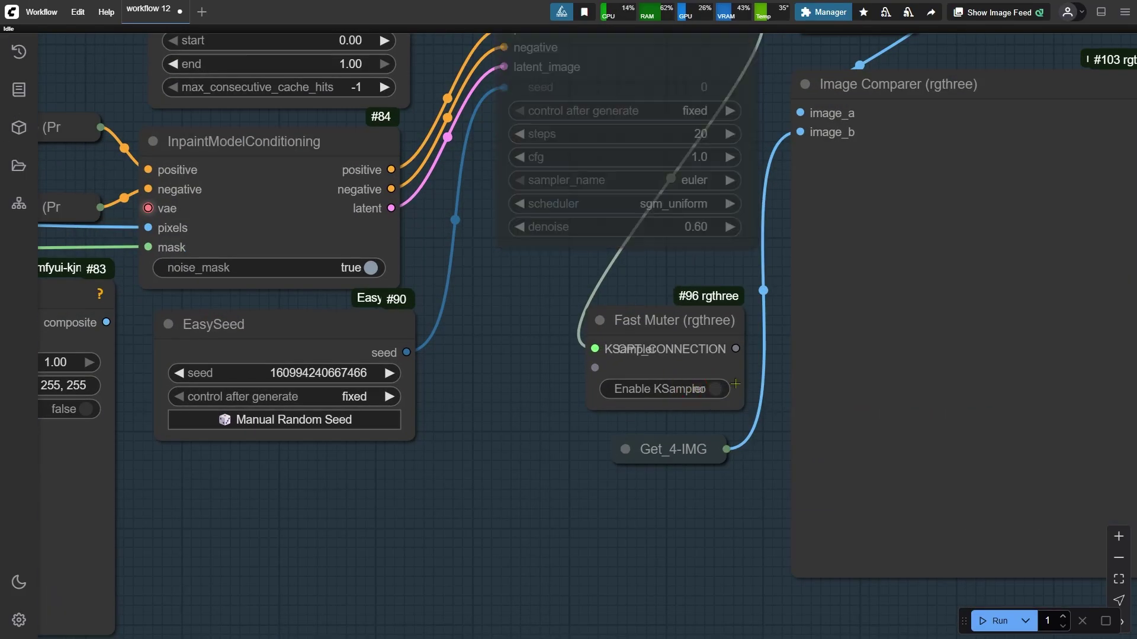
pyautogui.scroll(-5, 735, 384)
pyautogui.click(998, 621)
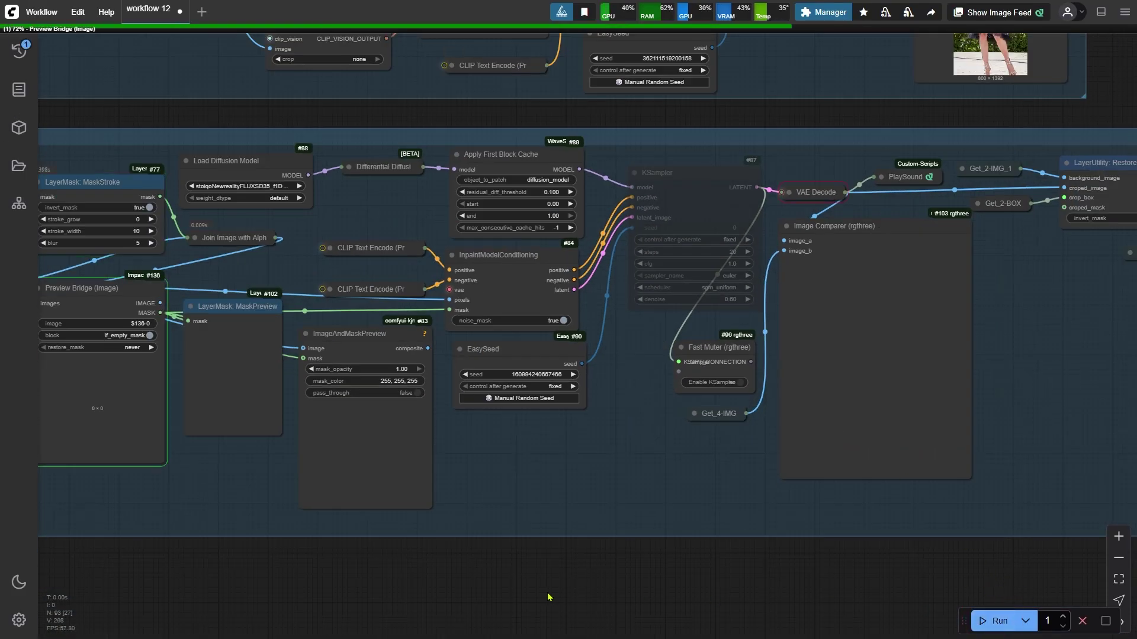
# Step: Set the Preview Bridge node's block option to never and run the workflow again
pyautogui.moveTo(450, 590); pyautogui.dragTo(684, 594)
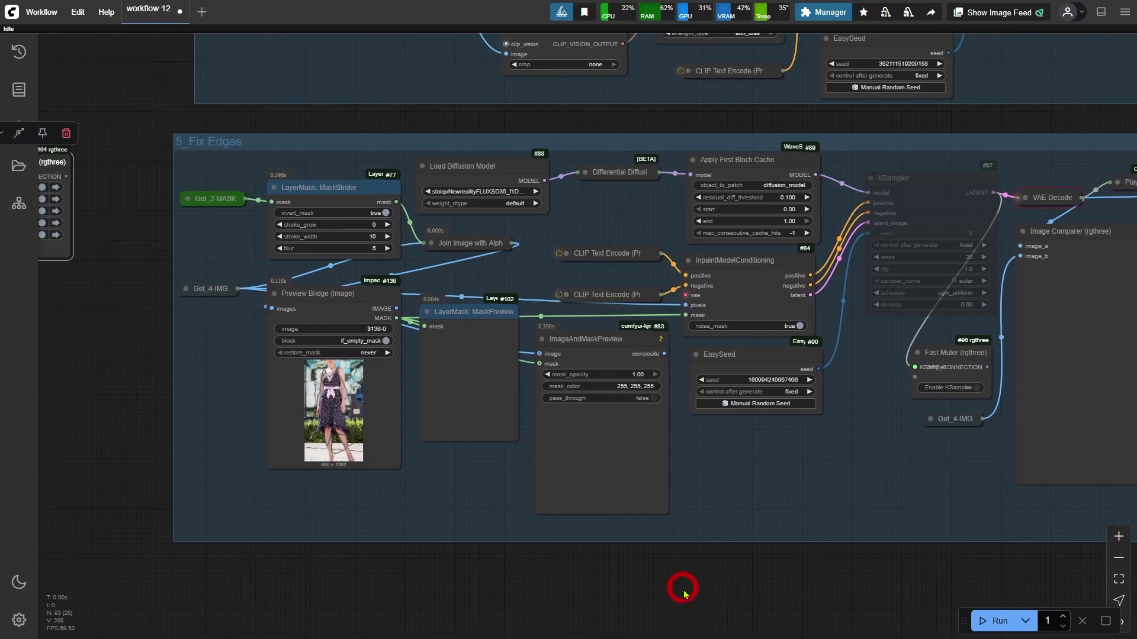
pyautogui.scroll(3, 684, 594)
pyautogui.scroll(5, 105, 244)
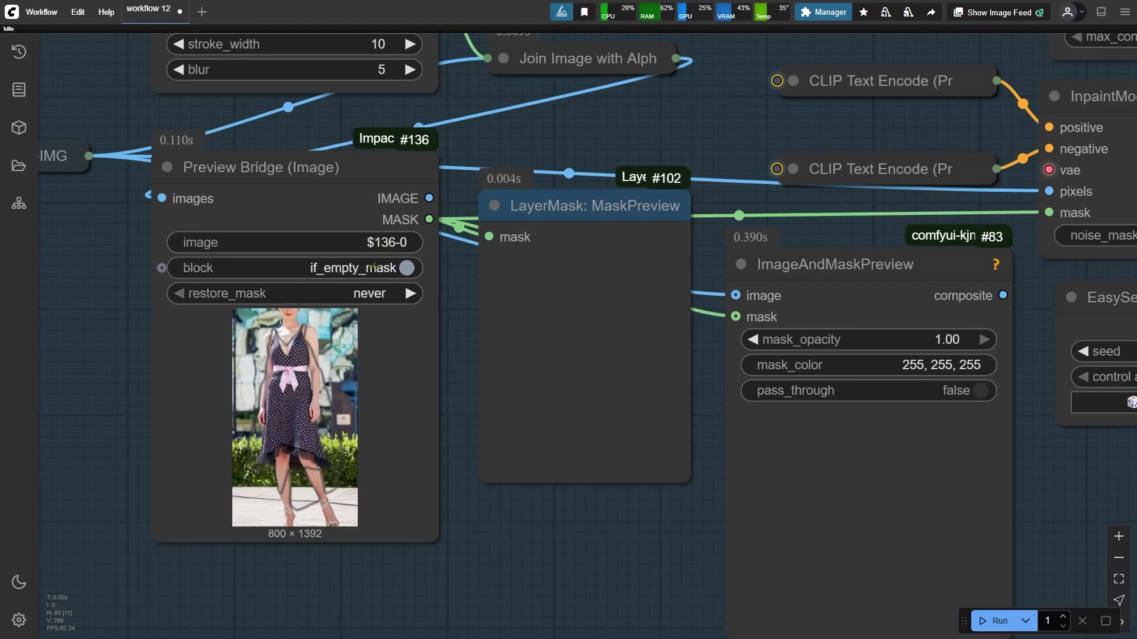
pyautogui.click(374, 268)
pyautogui.scroll(-4, 173, 270)
pyautogui.click(998, 620)
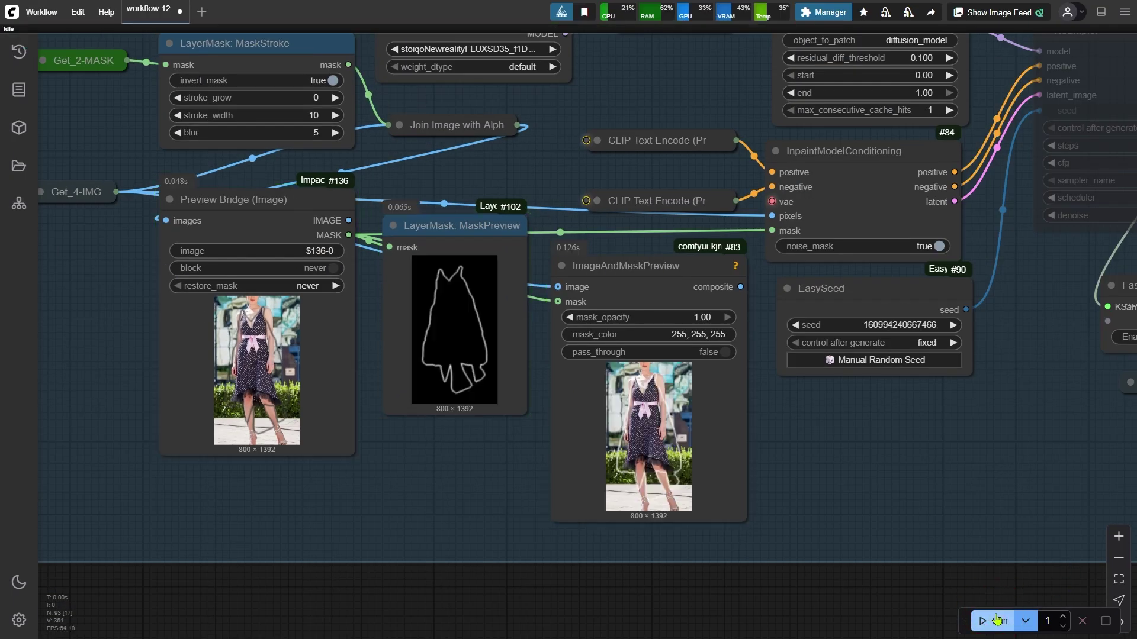
# Step: Examine the mask outline over the swapped dress in ImageAndMaskPreview, and select the Preview Bridge node
pyautogui.scroll(5, 810, 424)
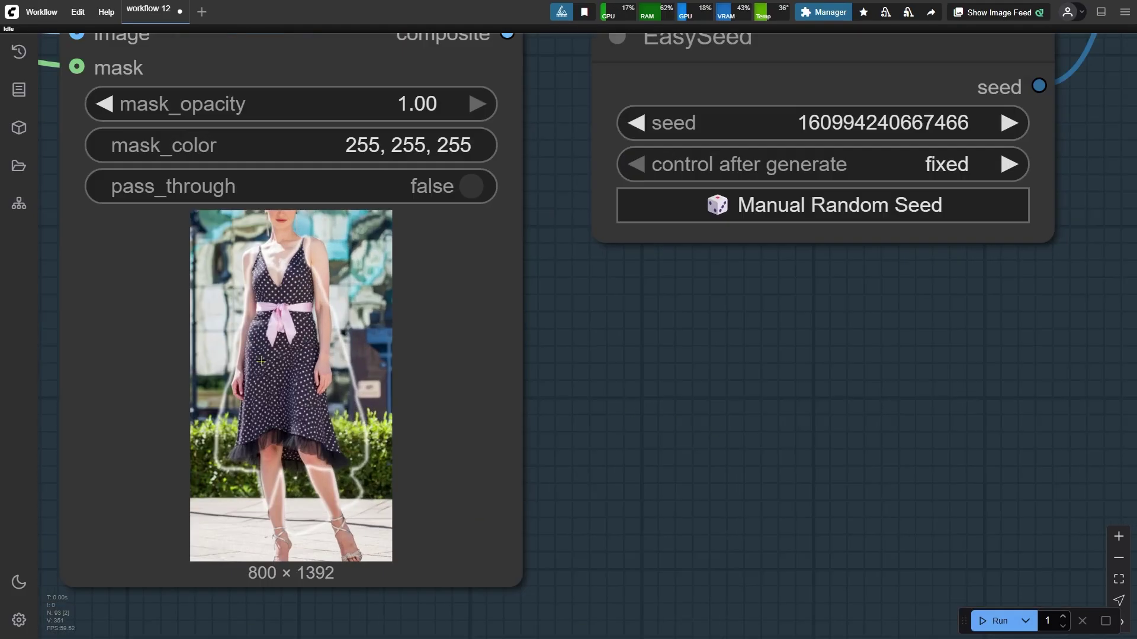
pyautogui.scroll(5, 616, 526)
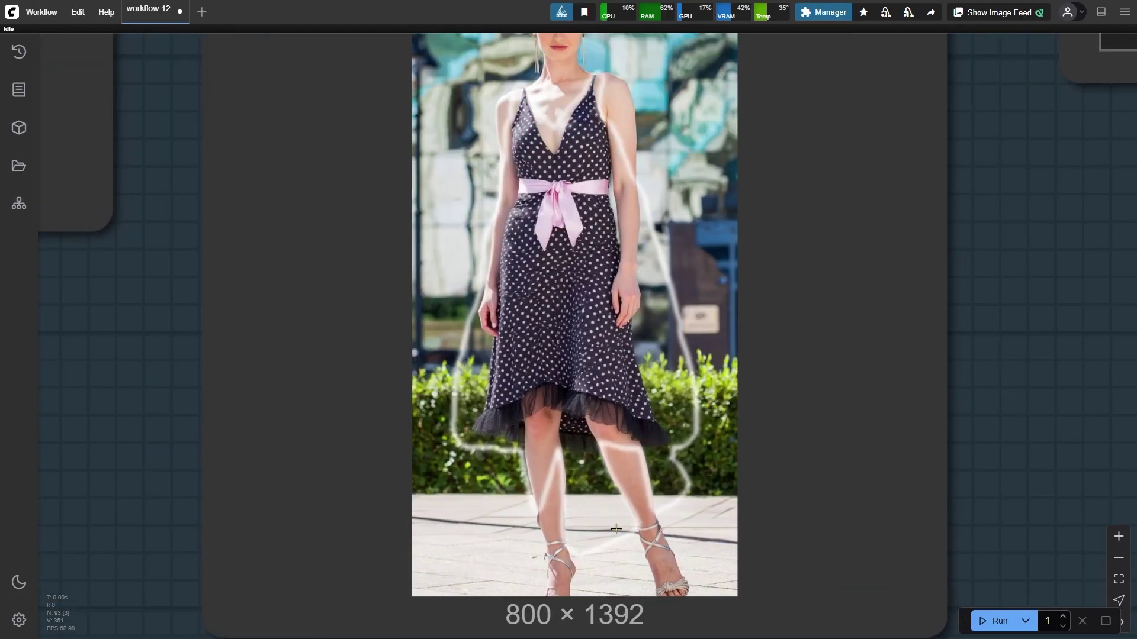
pyautogui.scroll(1, 766, 300)
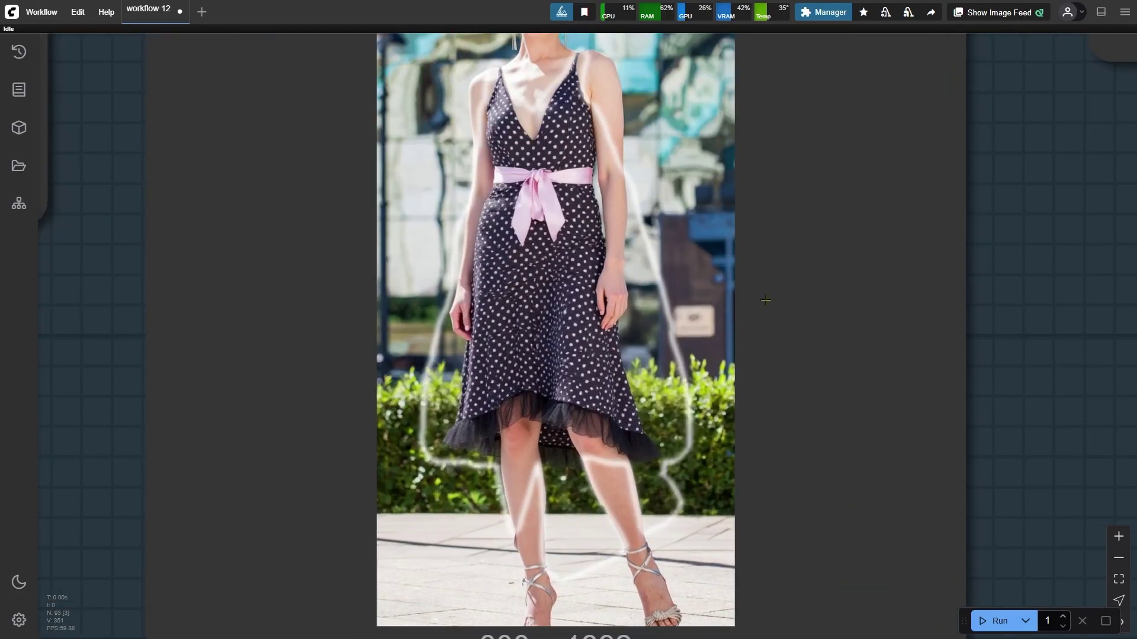
pyautogui.scroll(-8, 765, 301)
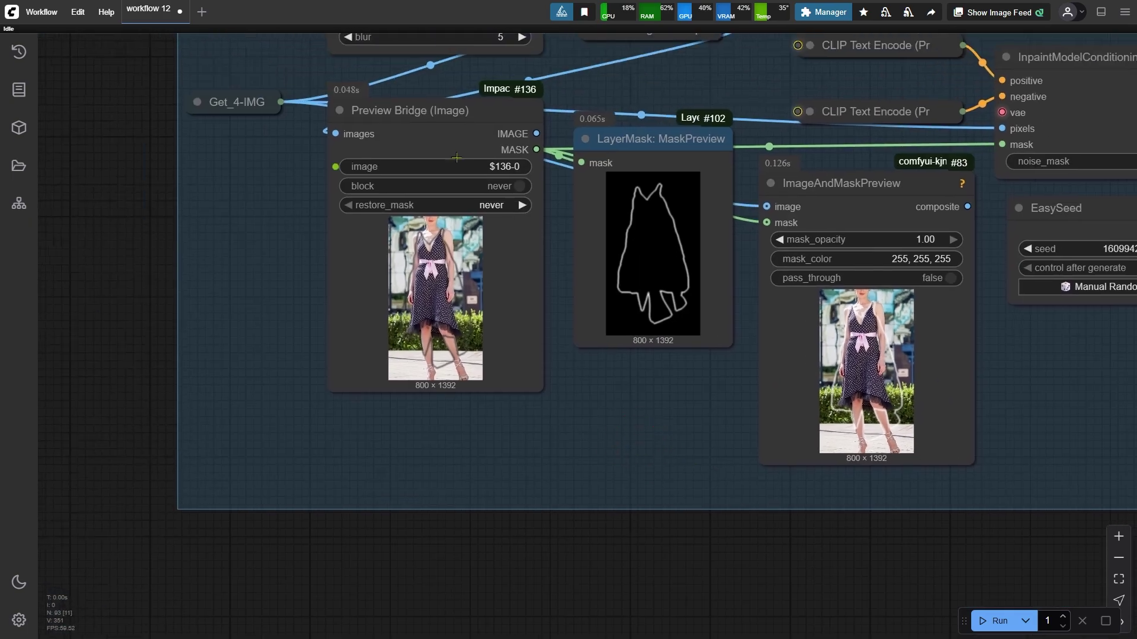
pyautogui.click(457, 157)
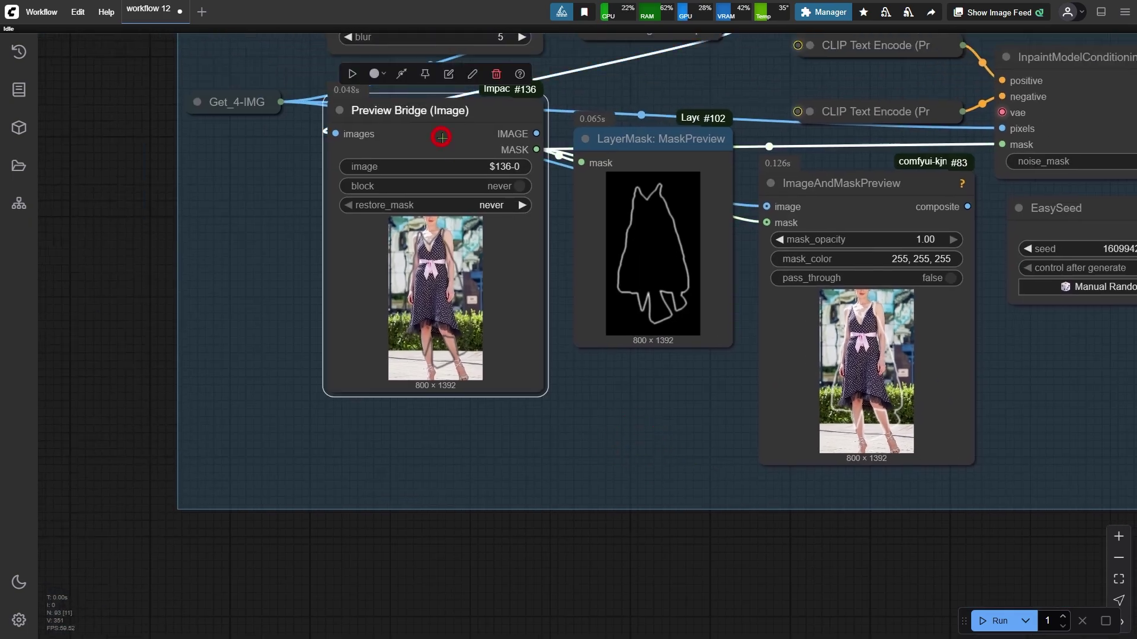
pyautogui.scroll(-2, 317, 454)
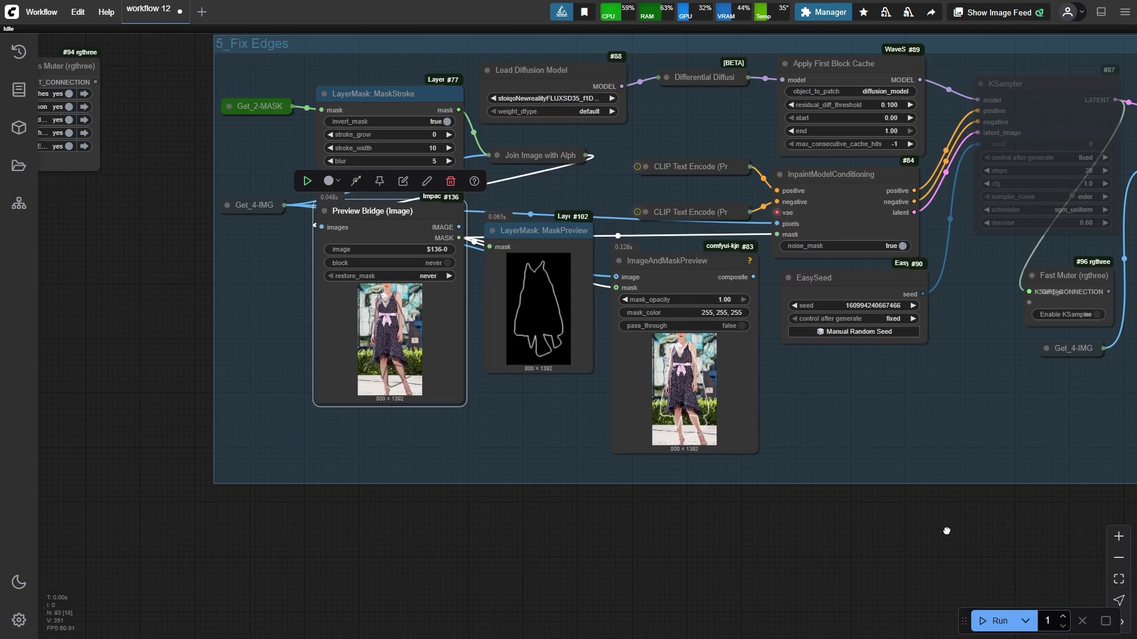
# Step: Enable the 5_Fix Edges KSampler through its Fast Muter node and run the workflow
pyautogui.moveTo(971, 529); pyautogui.dragTo(490, 540)
pyautogui.click(604, 326)
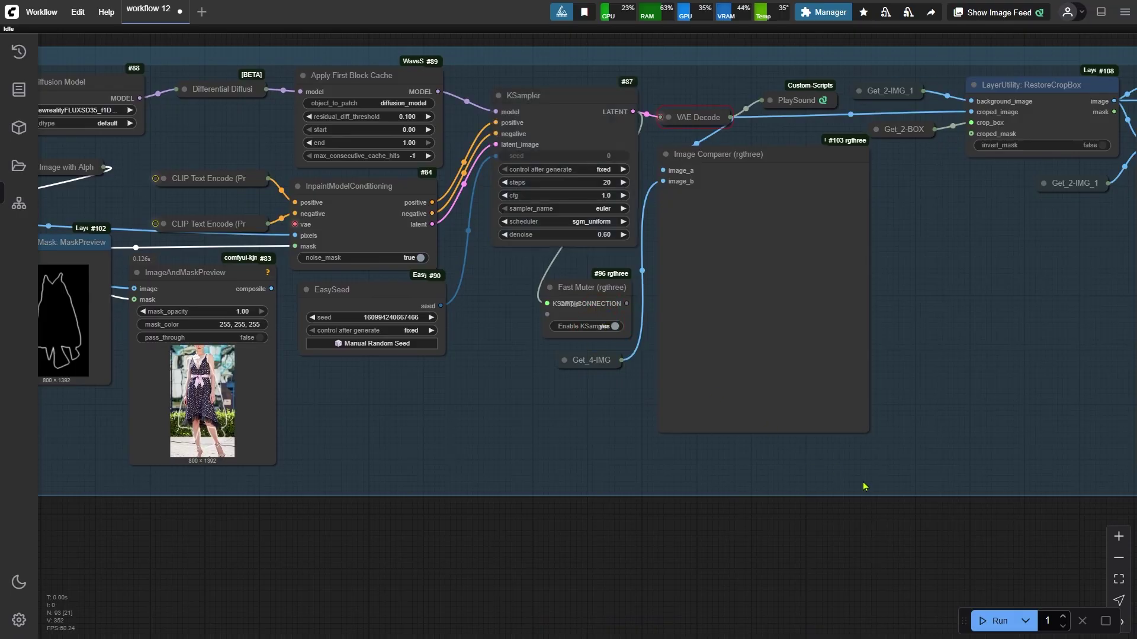
pyautogui.scroll(1, 962, 568)
pyautogui.click(996, 621)
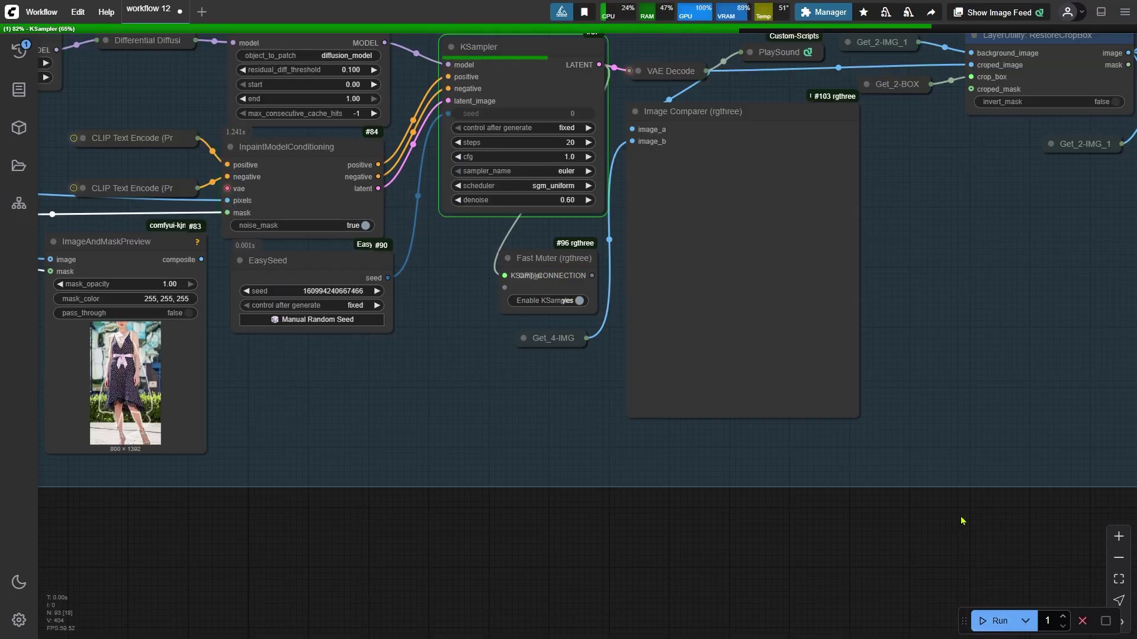
# Step: Compare the edge-fixed result with the original swap in the Image Comparer, checking the hem, legs, arms and shoulders
pyautogui.moveTo(961, 518); pyautogui.dragTo(623, 604)
pyautogui.scroll(5, 474, 525)
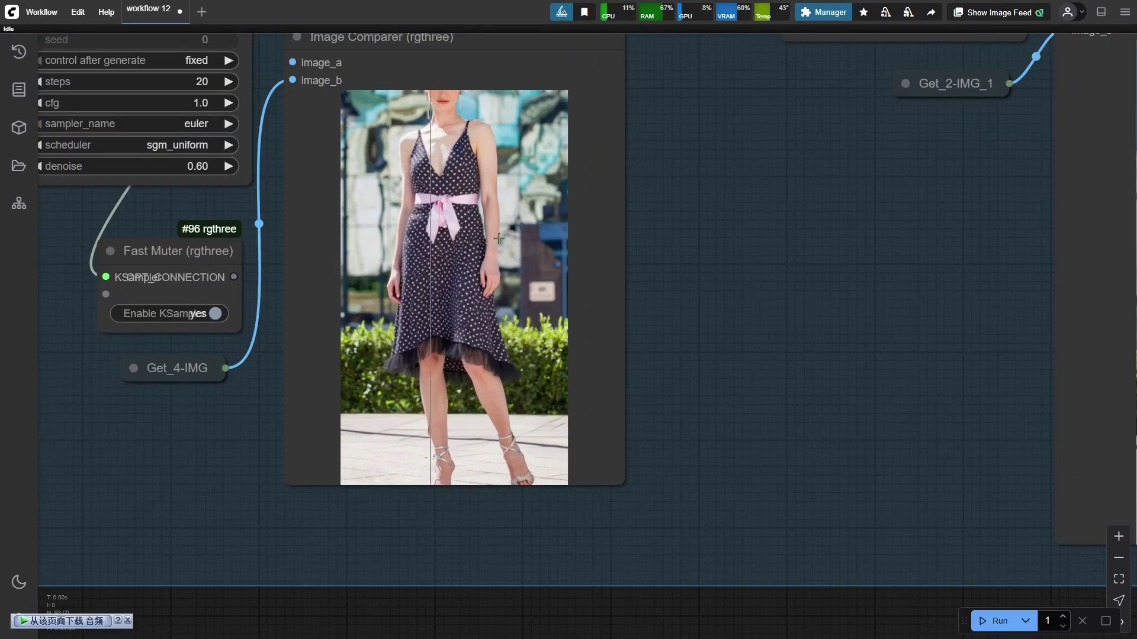
pyautogui.scroll(5, 497, 237)
pyautogui.scroll(-4, 475, 412)
pyautogui.scroll(6, 475, 413)
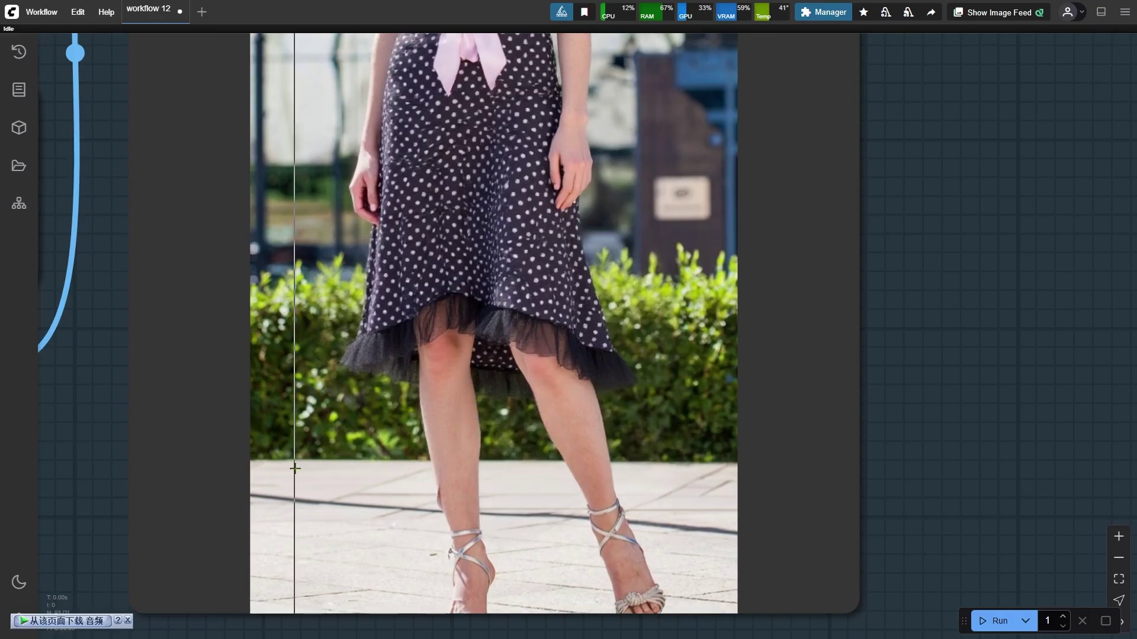
pyautogui.scroll(-5, 295, 470)
pyautogui.scroll(8, 297, 199)
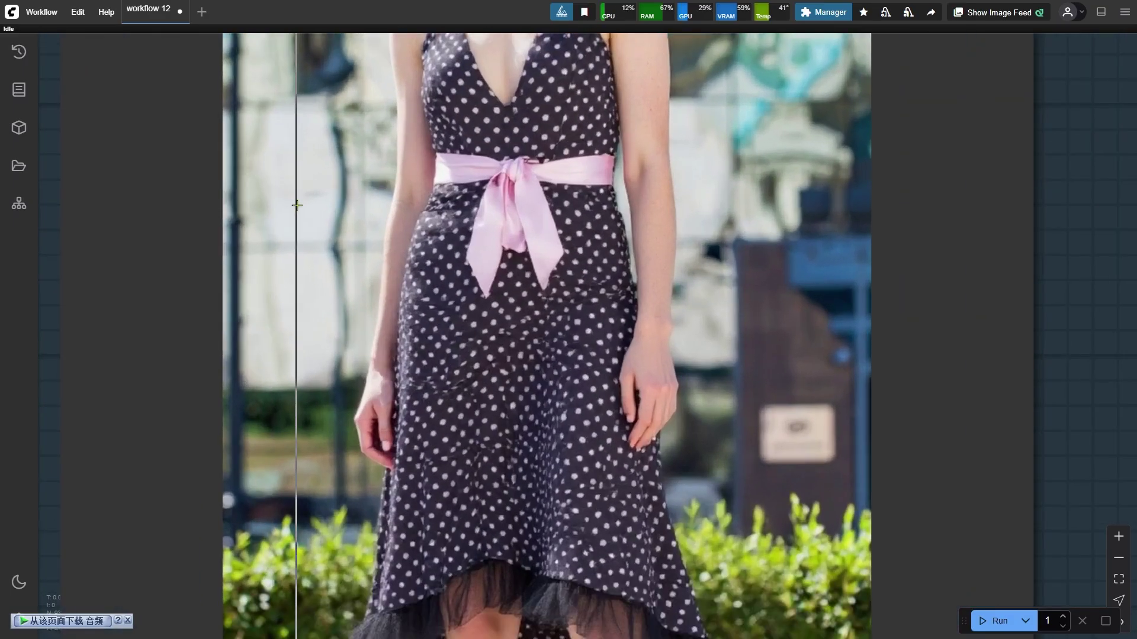
pyautogui.scroll(-5, 340, 323)
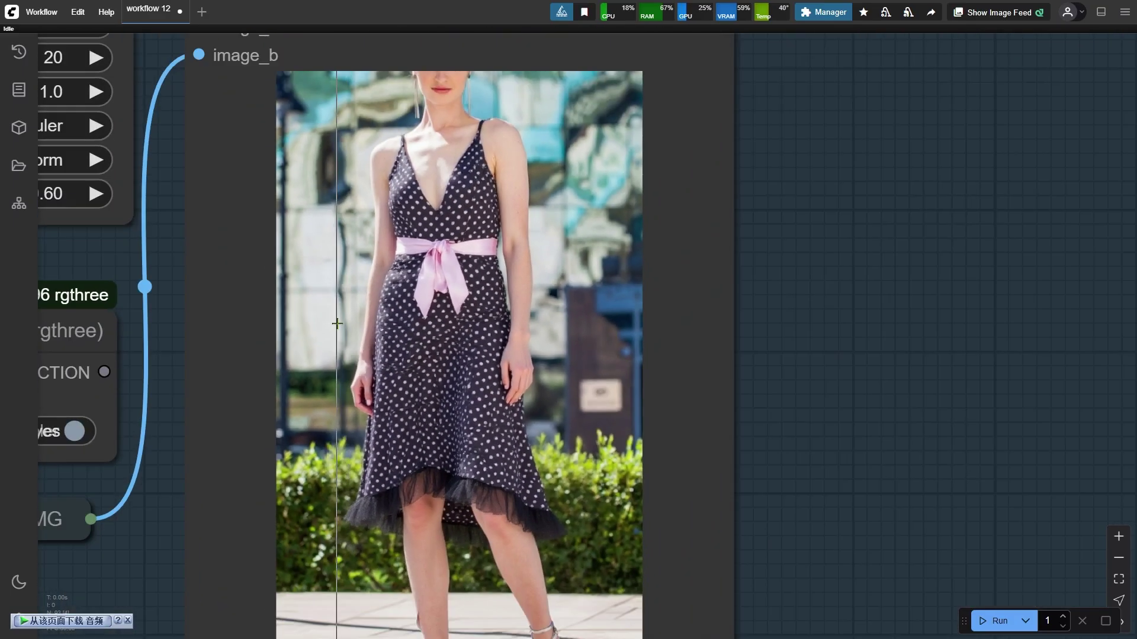
pyautogui.scroll(5, 403, 71)
pyautogui.scroll(2, 312, 202)
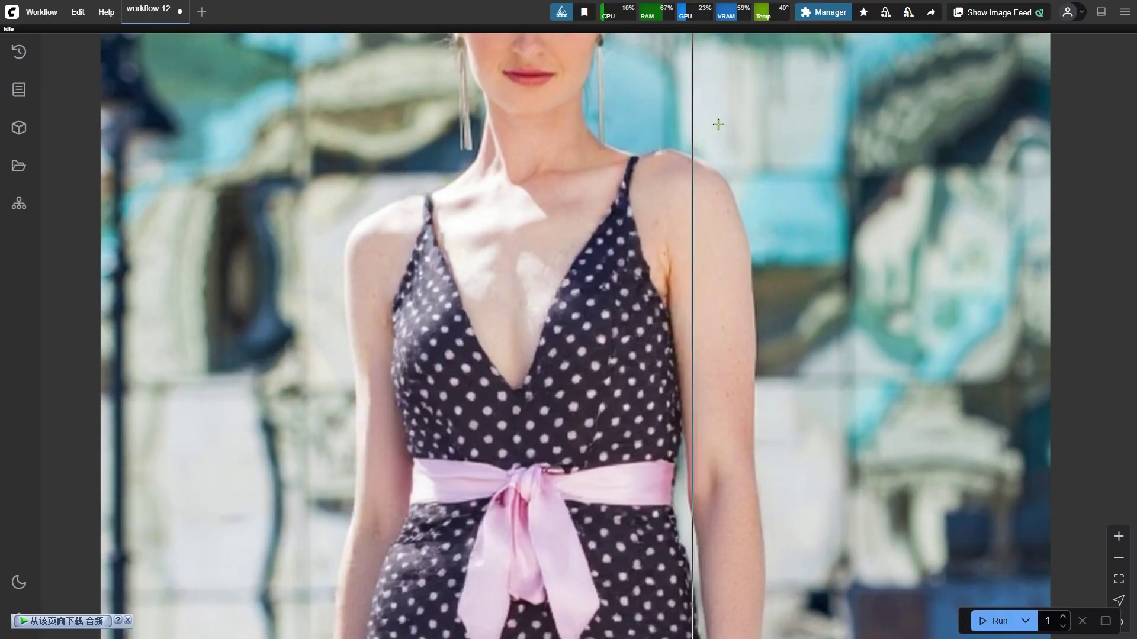
pyautogui.scroll(-10, 711, 136)
pyautogui.scroll(-1, 767, 136)
# Step: Open the Preview Bridge node's image in the MaskEditor
pyautogui.moveTo(209, 578); pyautogui.dragTo(587, 590)
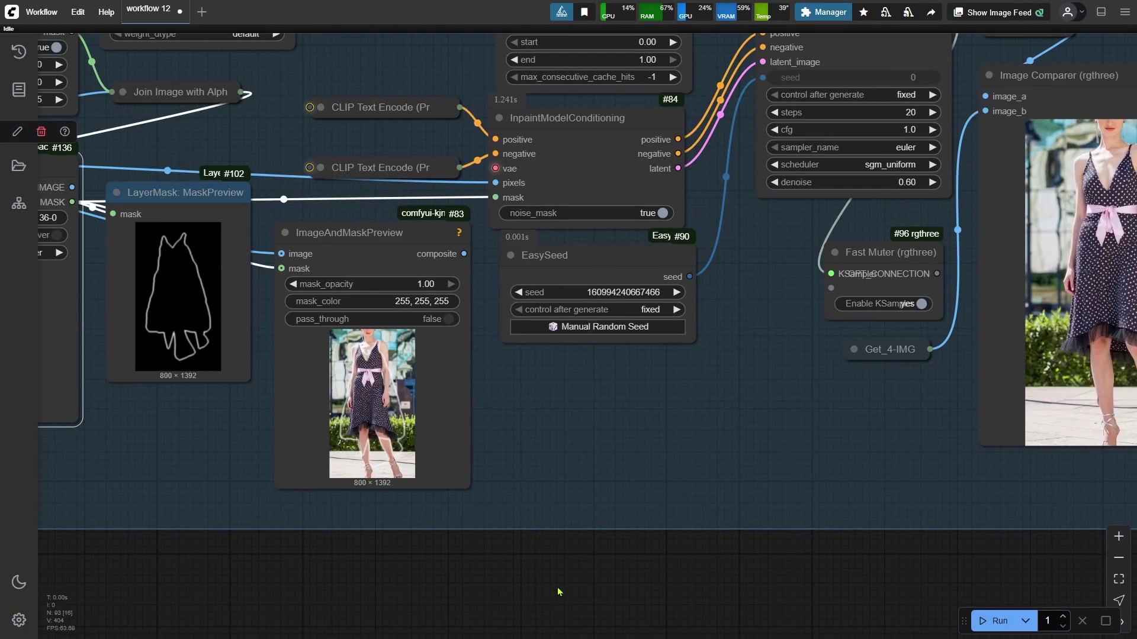
pyautogui.moveTo(207, 565); pyautogui.dragTo(485, 564)
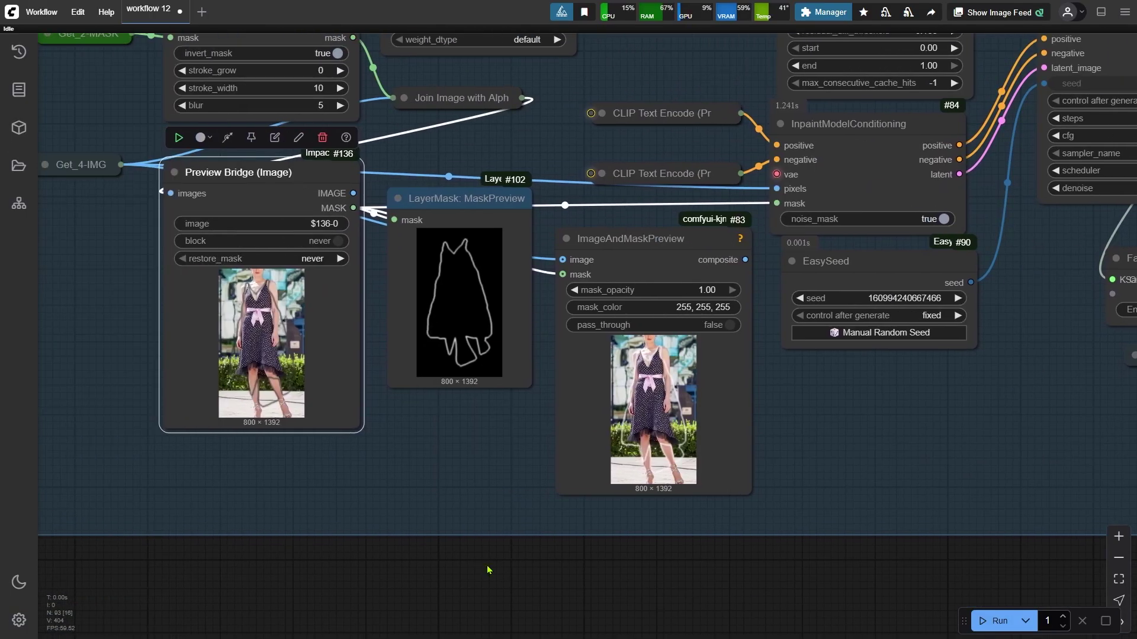
pyautogui.scroll(7, 89, 318)
pyautogui.moveTo(137, 358); pyautogui.dragTo(34, 296)
pyautogui.scroll(10, 273, 314)
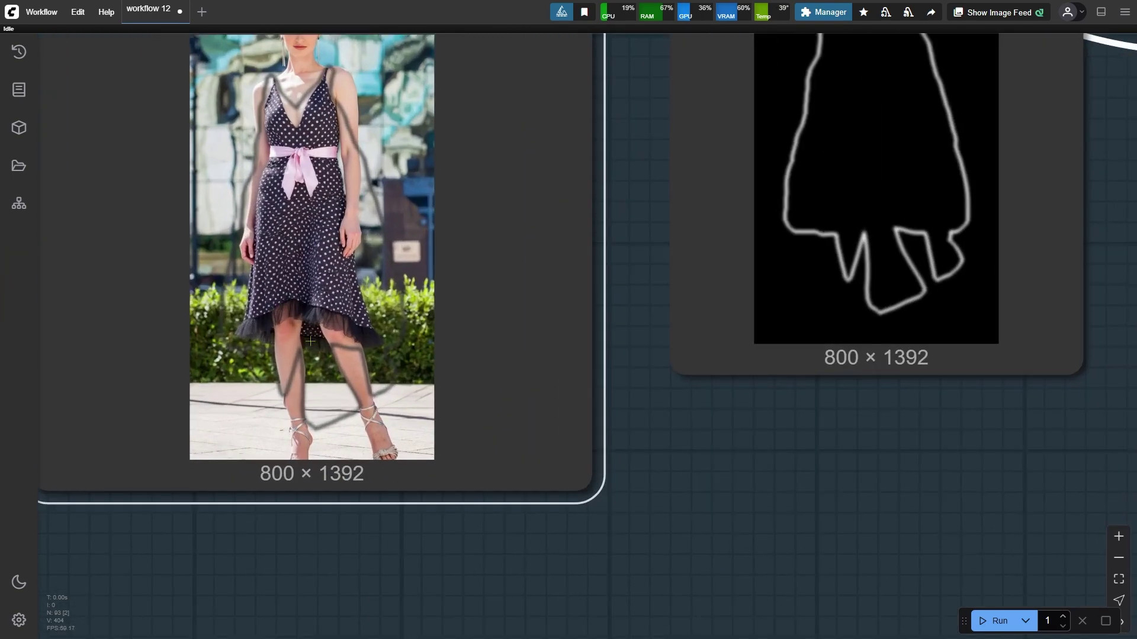
pyautogui.rightClick(293, 275)
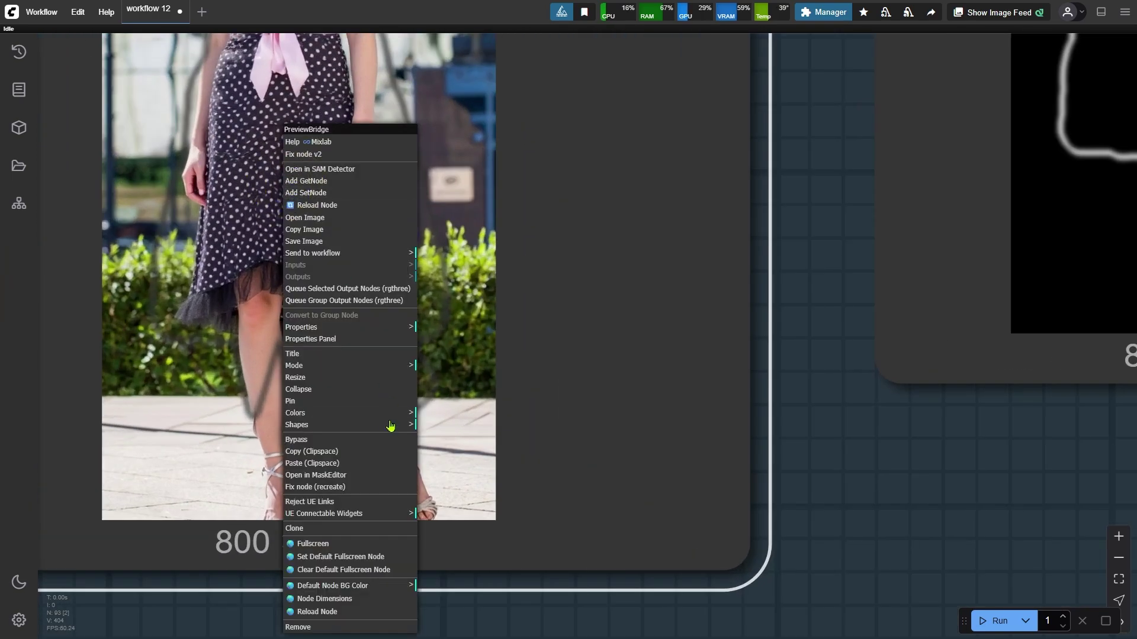
pyautogui.click(373, 476)
# Step: Lower the mask brush's hardness to its minimum and reduce its thickness
pyautogui.scroll(10, 654, 323)
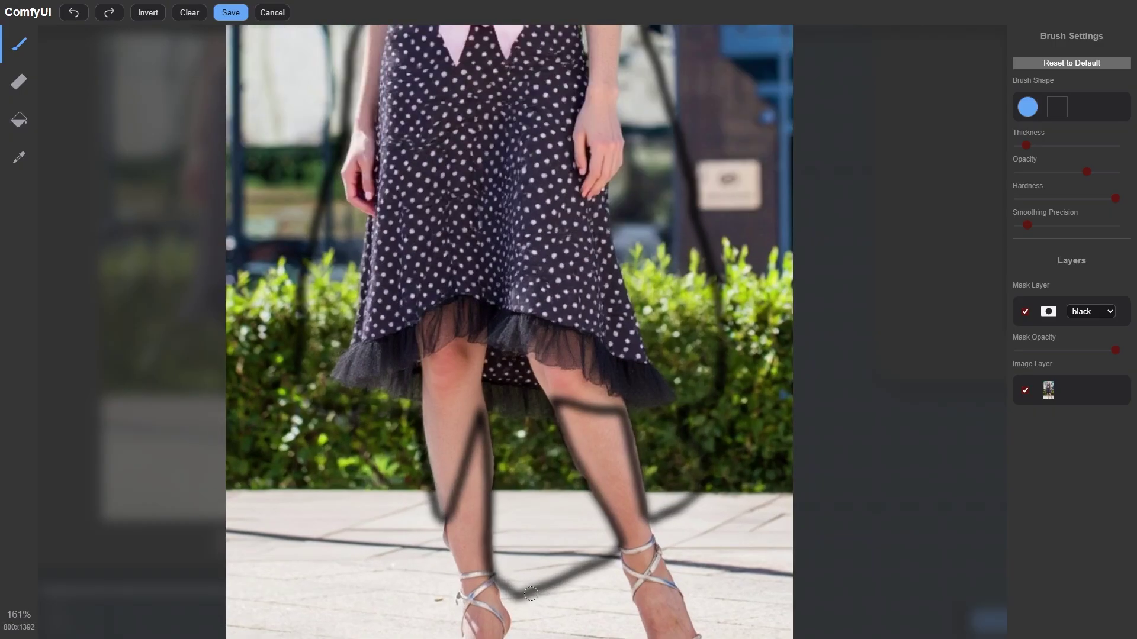
pyautogui.moveTo(1117, 204); pyautogui.dragTo(1009, 204)
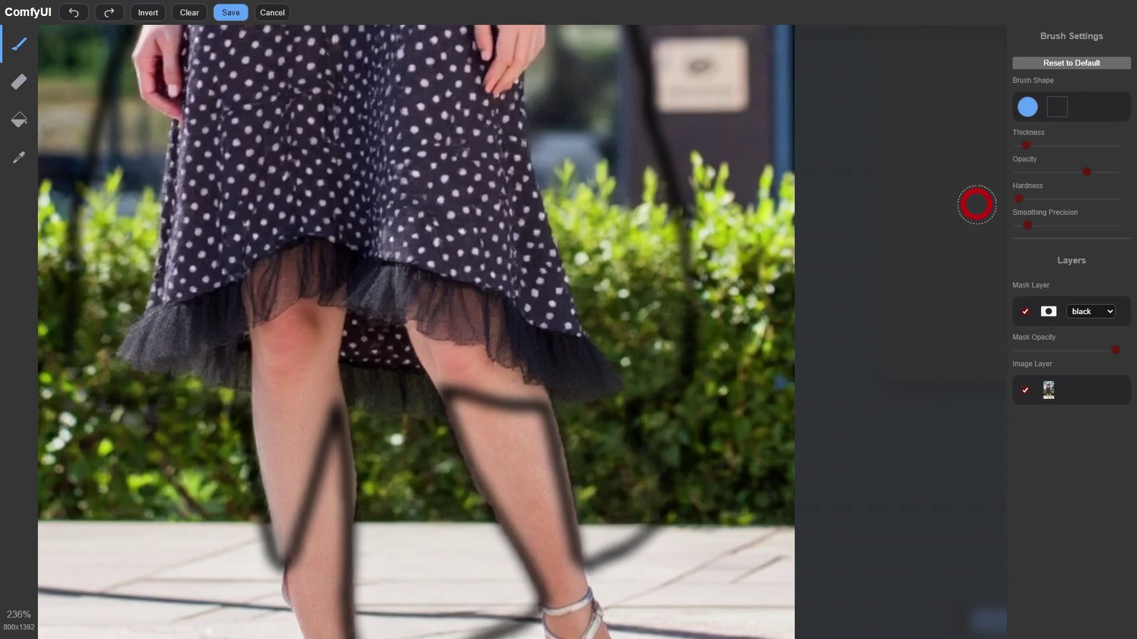
pyautogui.scroll(-2, 312, 572)
pyautogui.scroll(6, 312, 571)
pyautogui.moveTo(1026, 145); pyautogui.dragTo(1023, 145)
# Step: Paint extra mask strokes over the leg edges, hand, skirt, waist and shoulder straps, and save the mask
pyautogui.moveTo(324, 510); pyautogui.dragTo(327, 461)
pyautogui.moveTo(603, 152); pyautogui.dragTo(681, 353)
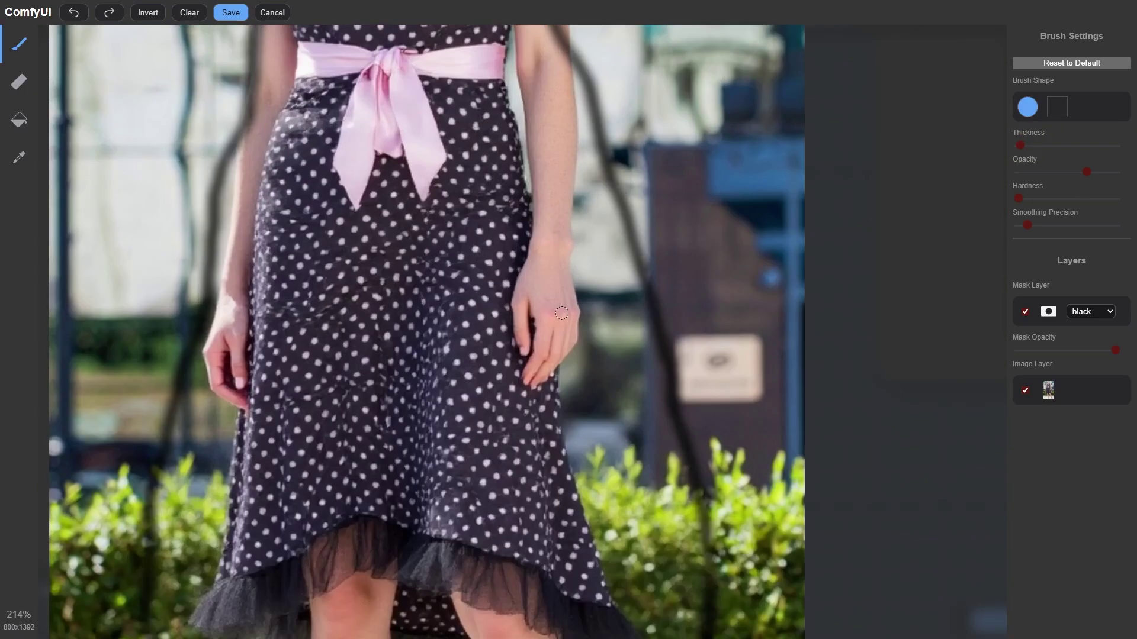
pyautogui.scroll(2, 549, 371)
pyautogui.scroll(-5, 549, 372)
pyautogui.scroll(3, 284, 308)
pyautogui.moveTo(234, 317); pyautogui.dragTo(287, 301)
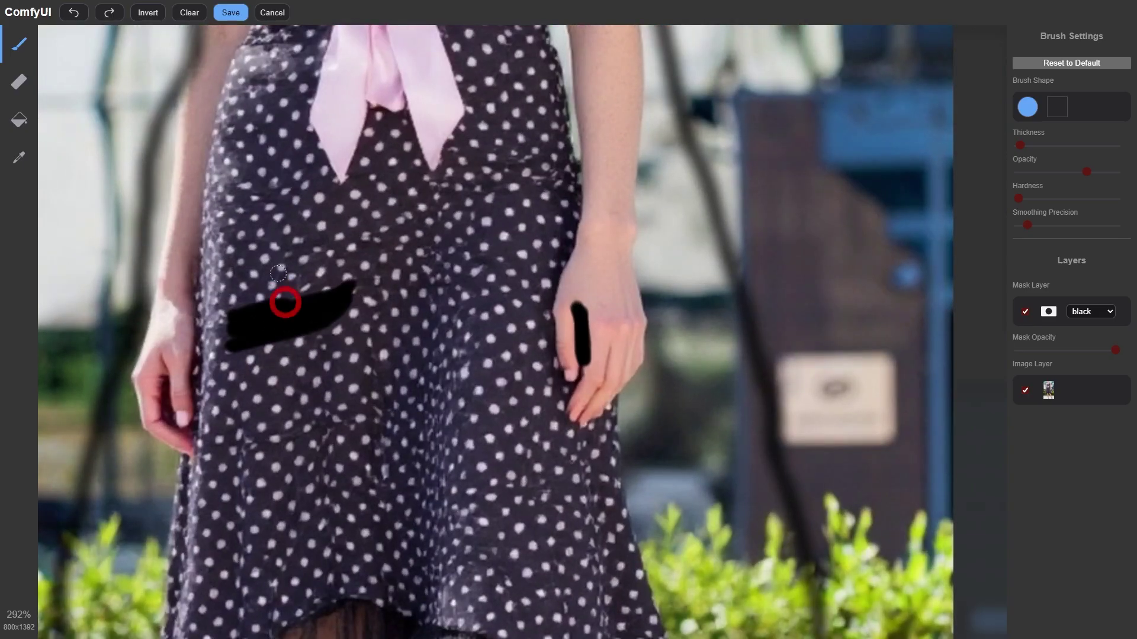
pyautogui.moveTo(244, 444); pyautogui.dragTo(351, 414)
pyautogui.scroll(1, 350, 385)
pyautogui.scroll(-5, 296, 438)
pyautogui.scroll(9, 260, 248)
pyautogui.moveTo(229, 353)
pyautogui.mouseDown()
pyautogui.moveTo(247, 316)
pyautogui.moveTo(224, 391)
pyautogui.mouseUp()
pyautogui.scroll(-8, 231, 385)
pyautogui.scroll(7, 284, 89)
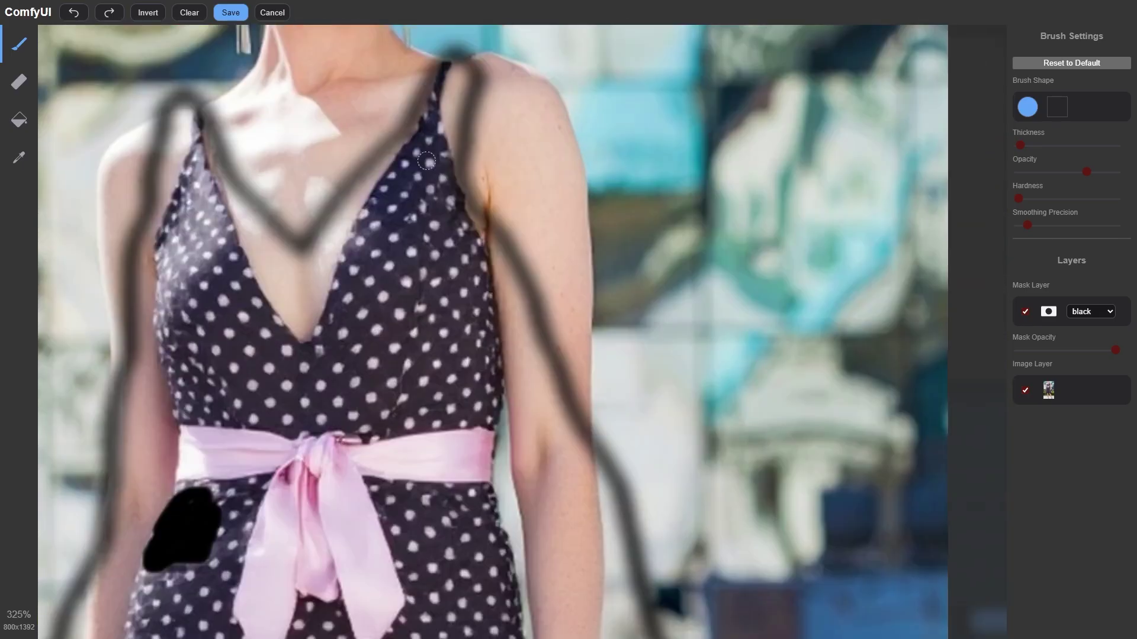
pyautogui.moveTo(184, 168); pyautogui.dragTo(230, 315)
pyautogui.scroll(-4, 267, 284)
pyautogui.scroll(3, 442, 237)
pyautogui.moveTo(430, 219); pyautogui.dragTo(433, 225)
pyautogui.scroll(-6, 433, 224)
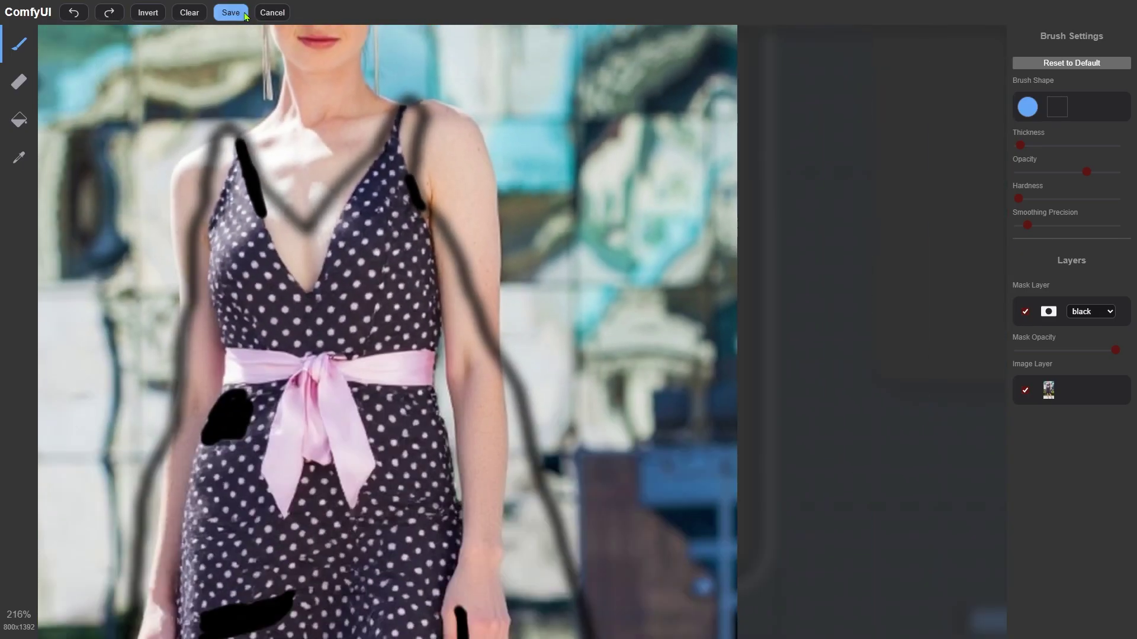
pyautogui.click(231, 13)
pyautogui.scroll(-5, 169, 320)
pyautogui.scroll(-5, 307, 379)
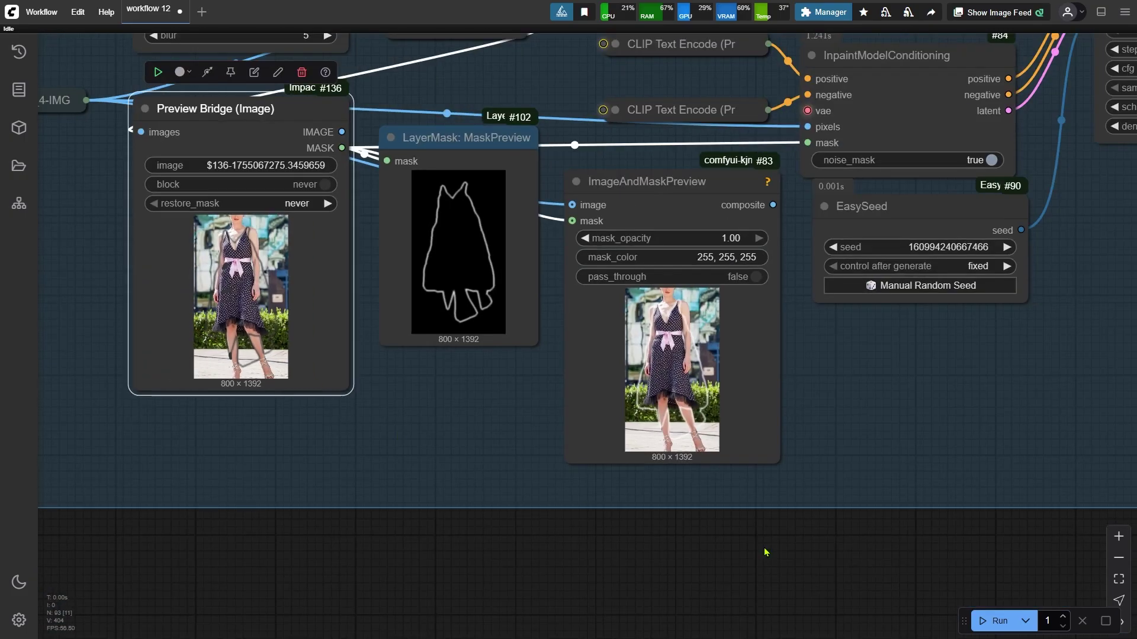
# Step: Run the workflow again with the hand-refined edge mask to regenerate the edge fix
pyautogui.moveTo(799, 538); pyautogui.dragTo(242, 561)
pyautogui.moveTo(740, 559); pyautogui.dragTo(515, 626)
pyautogui.scroll(-2, 525, 604)
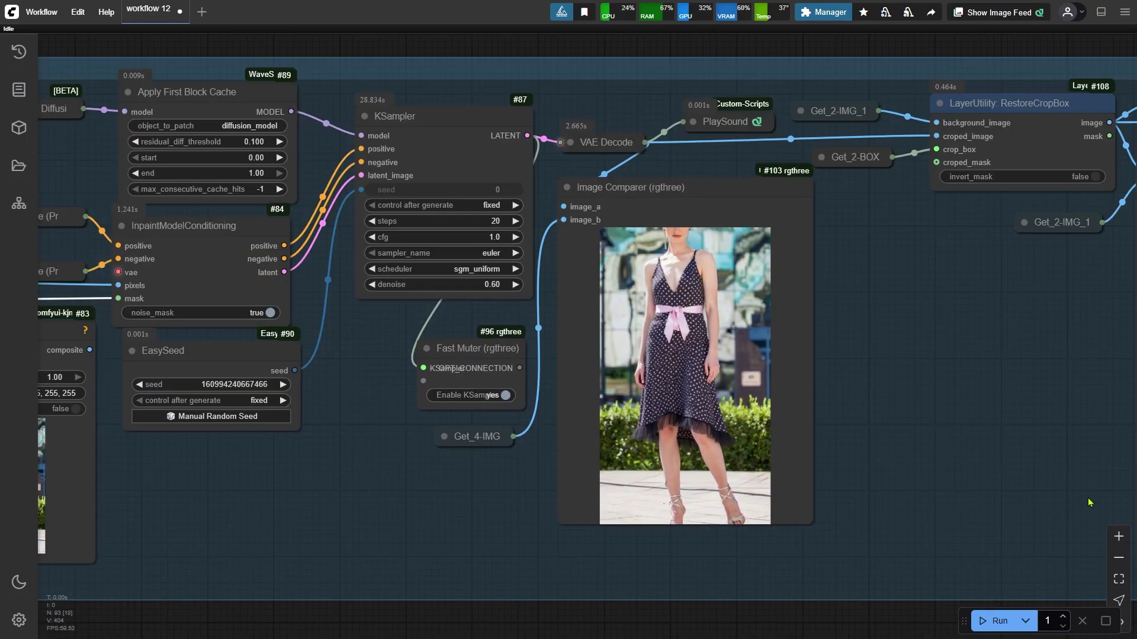
pyautogui.scroll(2, 1089, 499)
pyautogui.moveTo(923, 386); pyautogui.dragTo(897, 454)
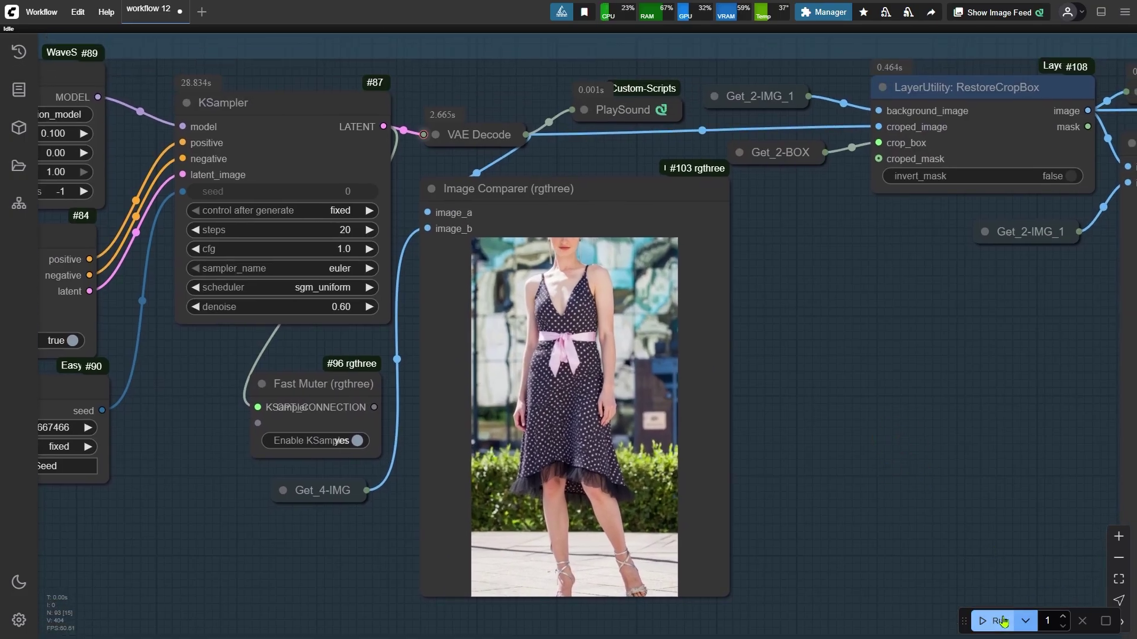
pyautogui.click(1000, 620)
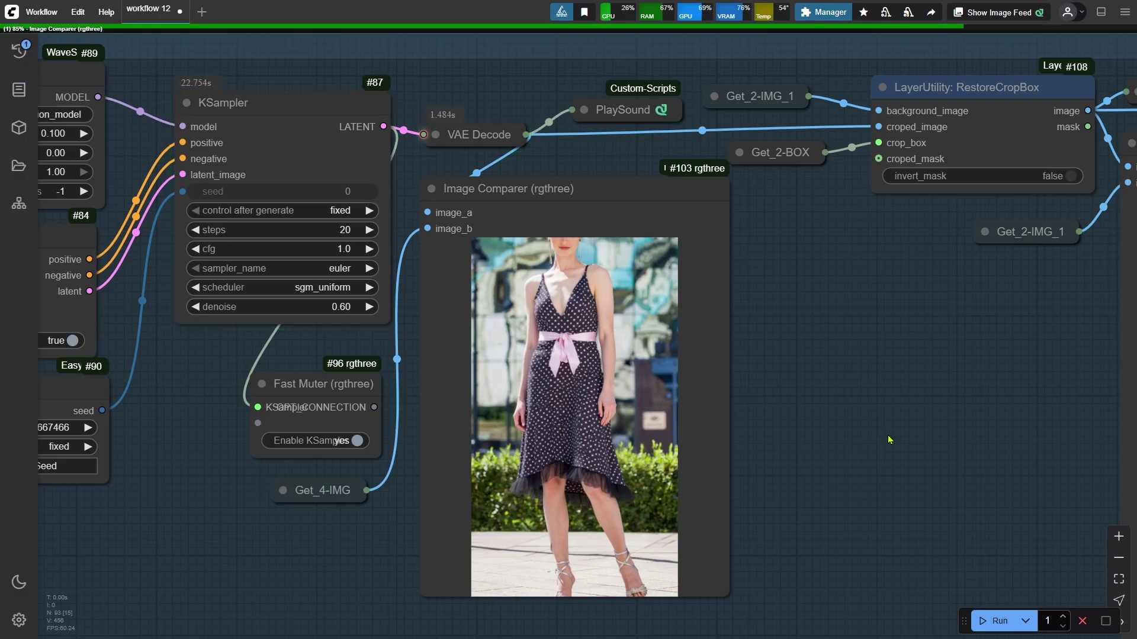
# Step: Compare the newly edge-fixed image with the original swap in the Image Comparer beside the KSampler, checking the skirt hem and legs
pyautogui.moveTo(838, 501); pyautogui.dragTo(796, 367)
pyautogui.scroll(4, 733, 368)
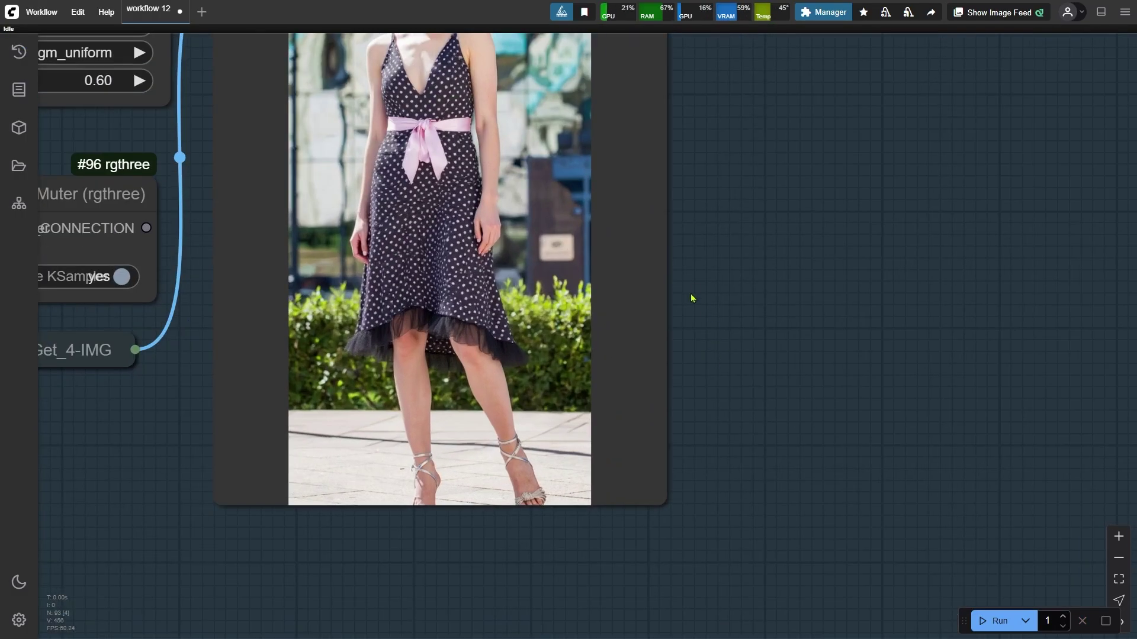
pyautogui.moveTo(692, 294); pyautogui.dragTo(750, 375)
pyautogui.scroll(3, 569, 382)
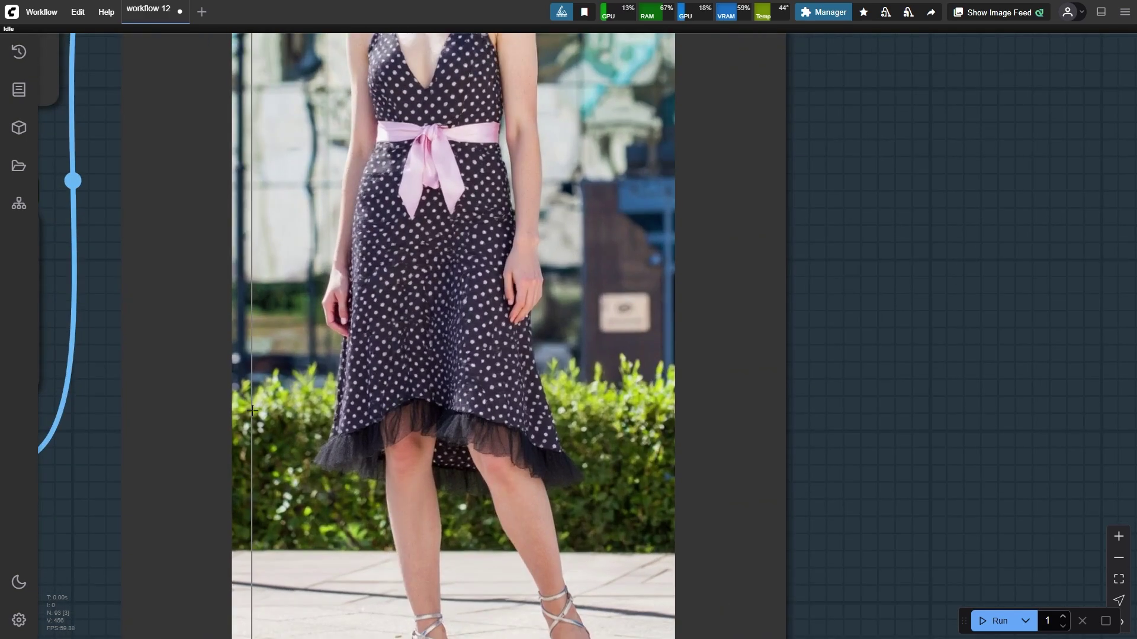
pyautogui.scroll(-4, 300, 365)
pyautogui.scroll(4, 309, 549)
pyautogui.scroll(6, 308, 549)
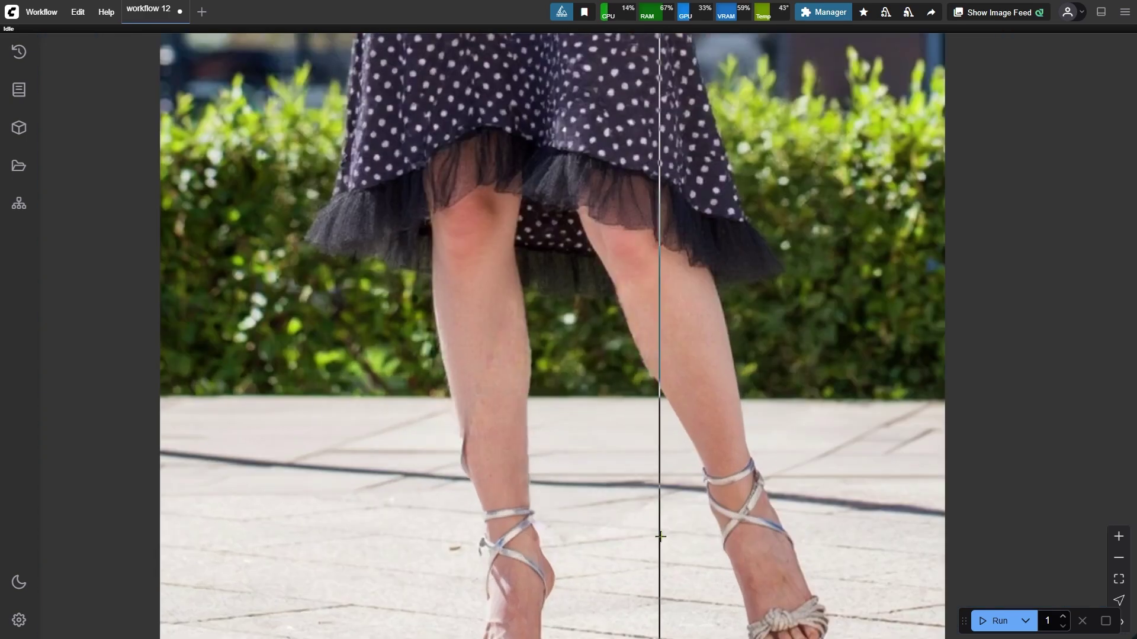
pyautogui.scroll(-15, 287, 535)
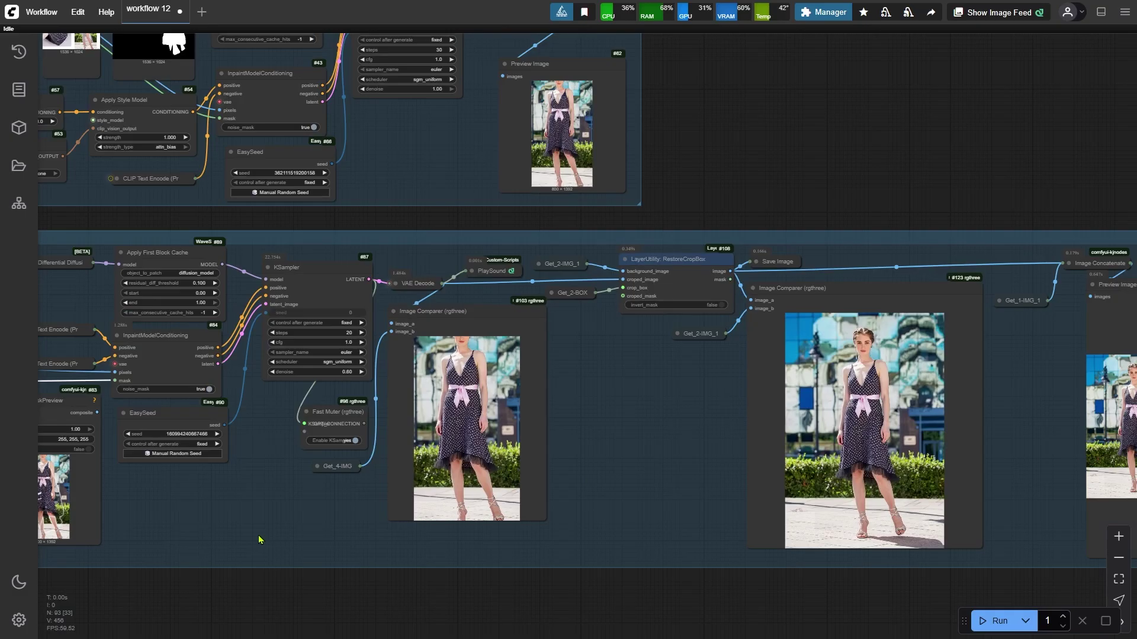
# Step: Examine the LayerMask: MaskStroke node's stroke_grow, stroke_width and blur settings in the Fix Edges group
pyautogui.moveTo(259, 540); pyautogui.dragTo(511, 585)
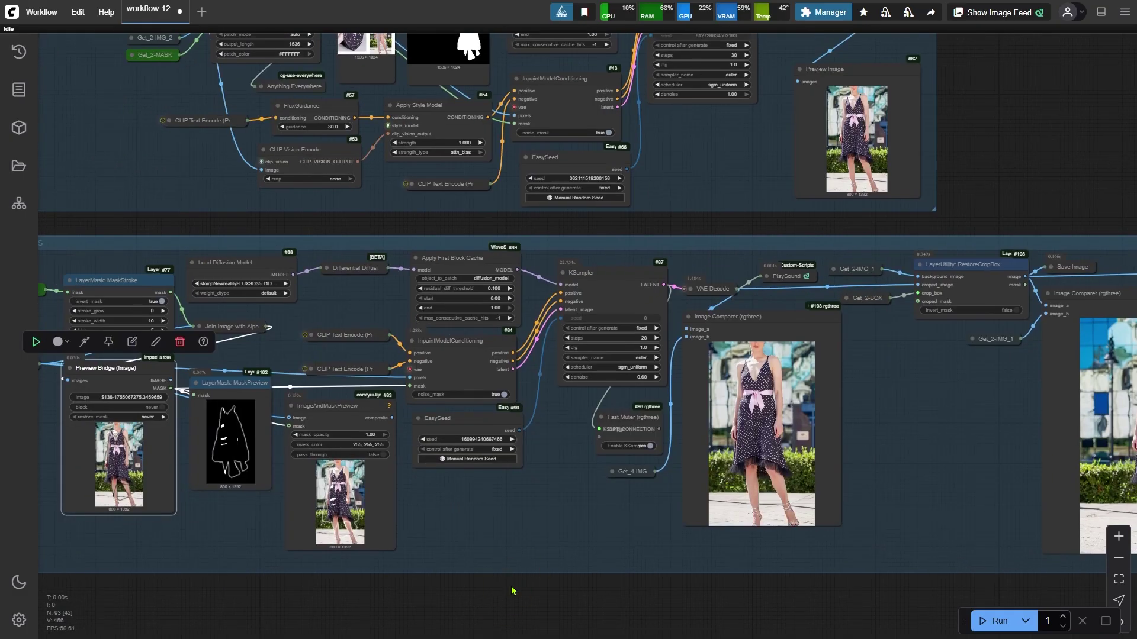
pyautogui.scroll(5, 343, 318)
pyautogui.click(488, 293)
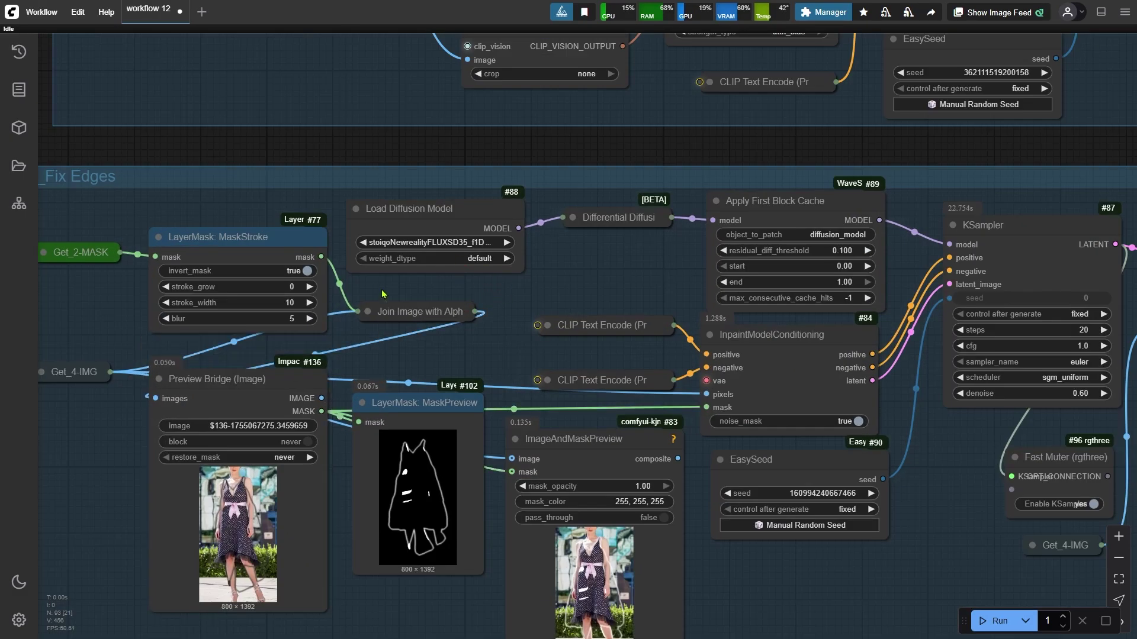
pyautogui.moveTo(382, 294); pyautogui.dragTo(463, 269)
pyautogui.scroll(3, 504, 271)
pyautogui.click(355, 229)
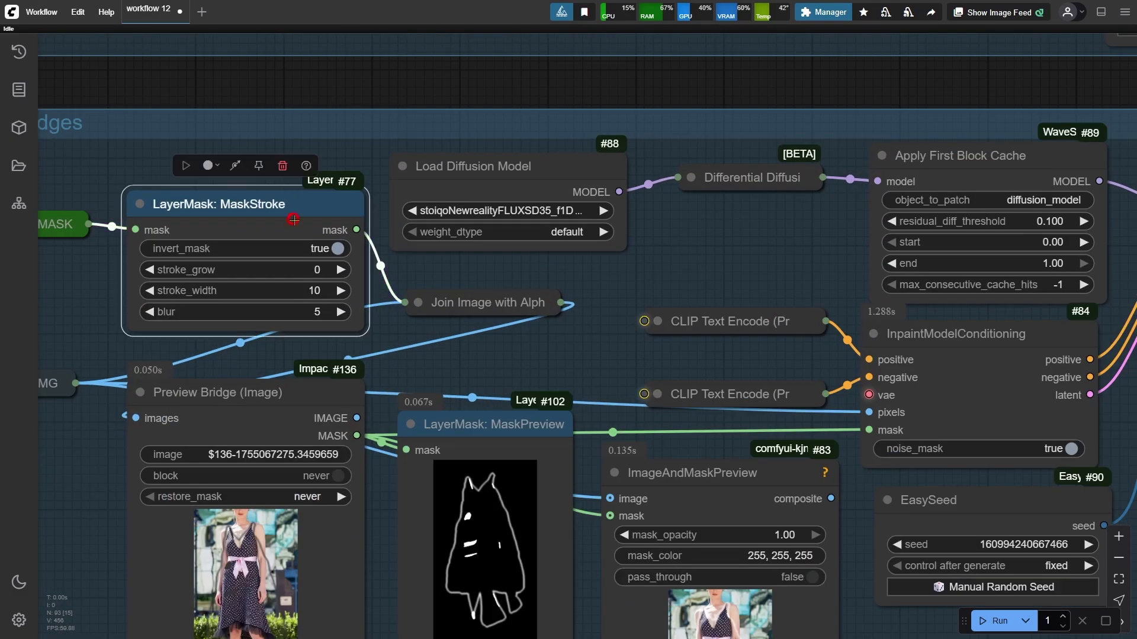
pyautogui.scroll(4, 330, 341)
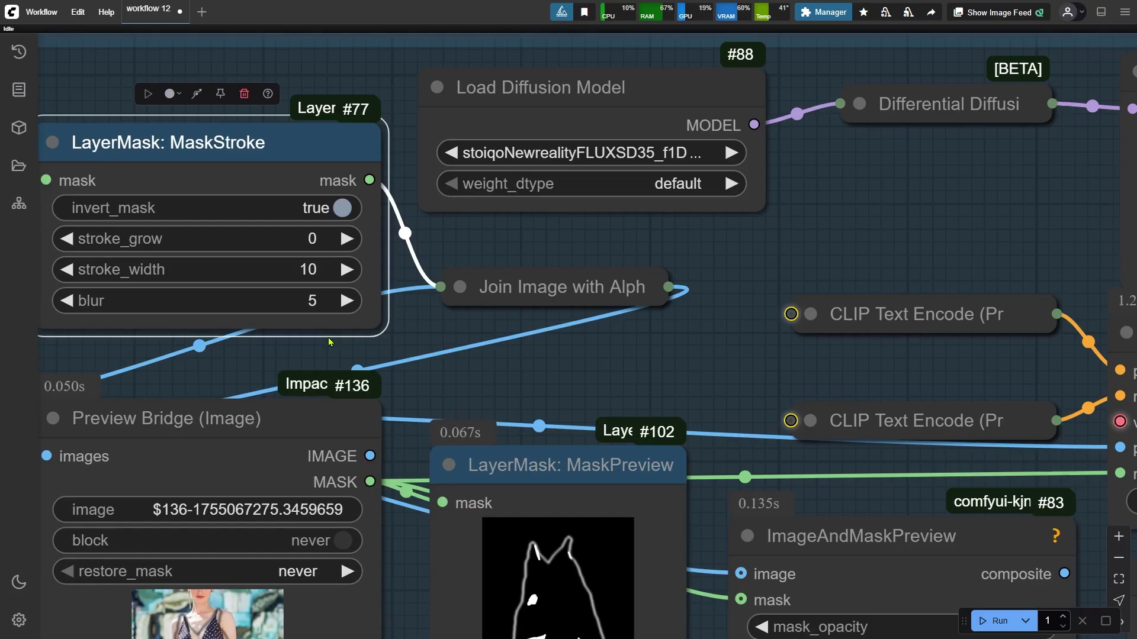
pyautogui.scroll(-3, 330, 342)
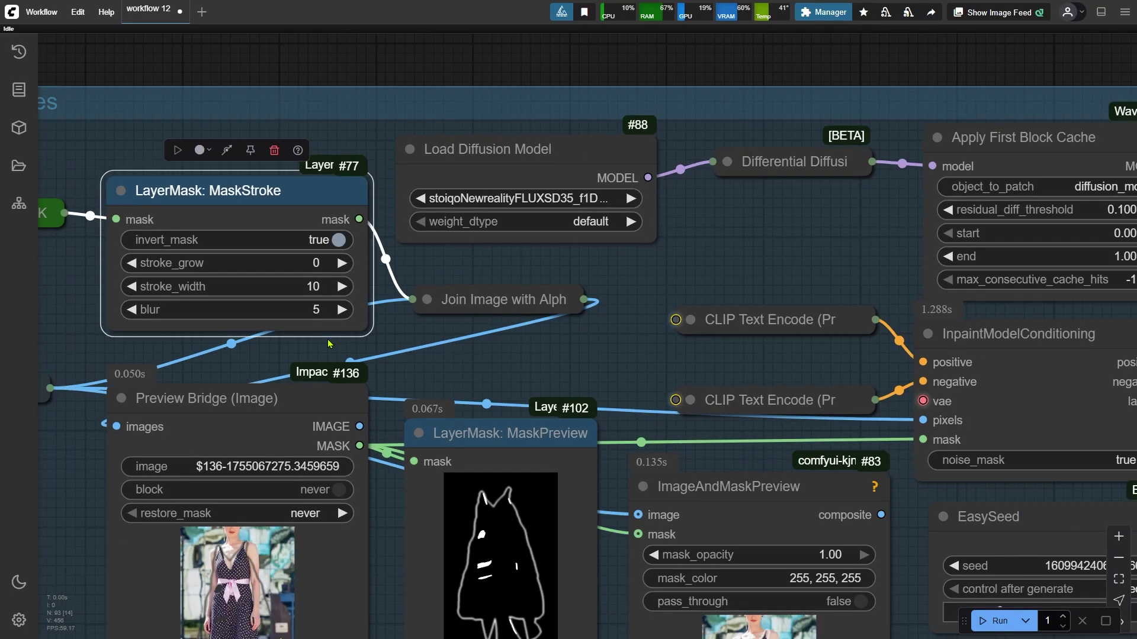
# Step: Review the Fix Edges model chain from Load Diffusion Model through Differential Diffusion and Apply First Block Cache to the KSampler
pyautogui.moveTo(764, 240); pyautogui.dragTo(395, 270)
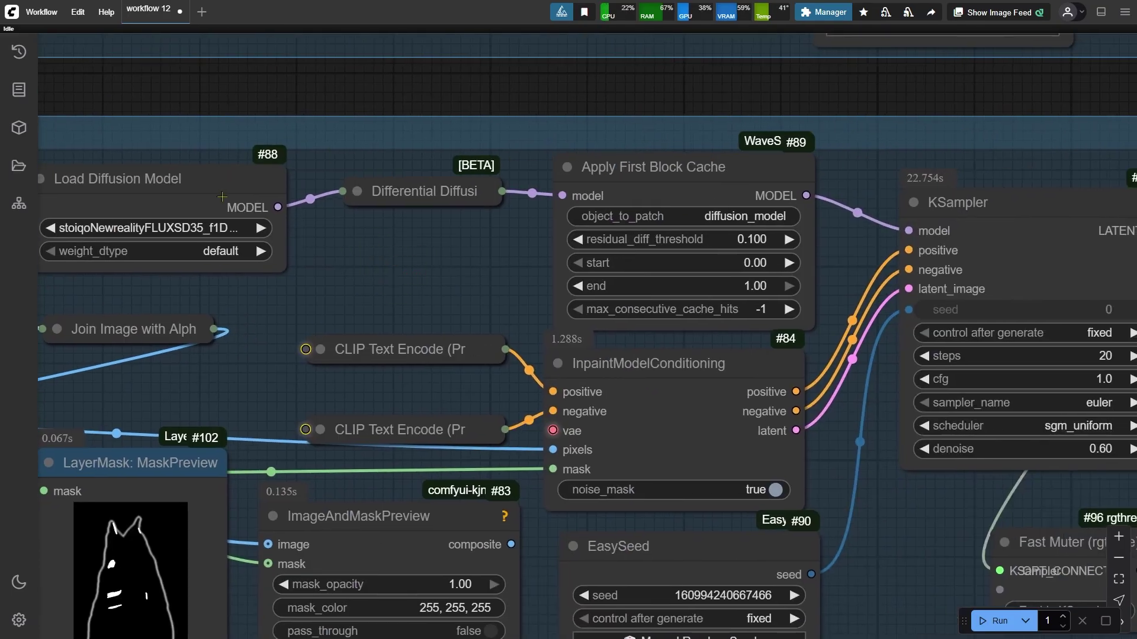
pyautogui.click(220, 228)
pyautogui.click(445, 269)
pyautogui.scroll(-5, 472, 286)
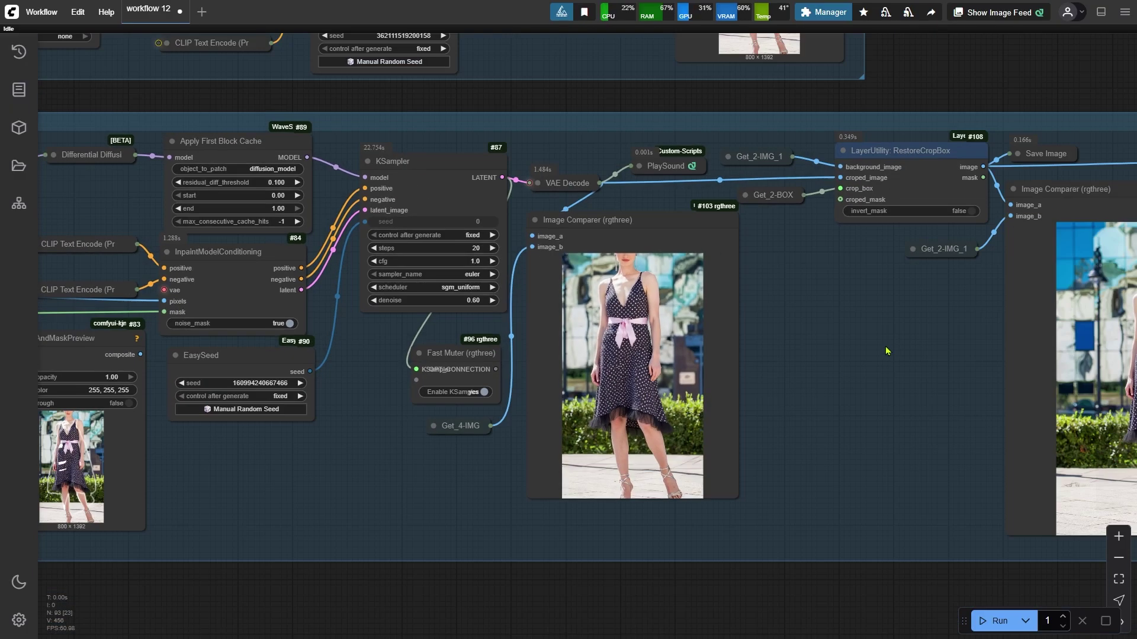
# Step: Inspect the RestoreCropBox node and compare the restored full image with the original photo in the final Image Comparer
pyautogui.moveTo(886, 347); pyautogui.dragTo(122, 375)
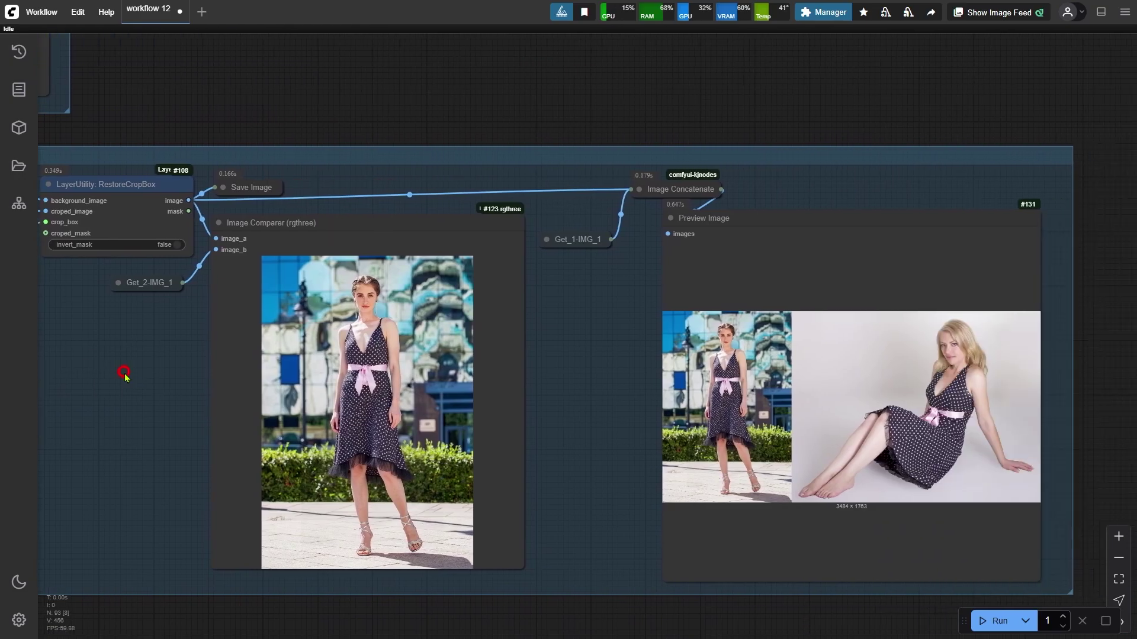
pyautogui.scroll(4, 178, 381)
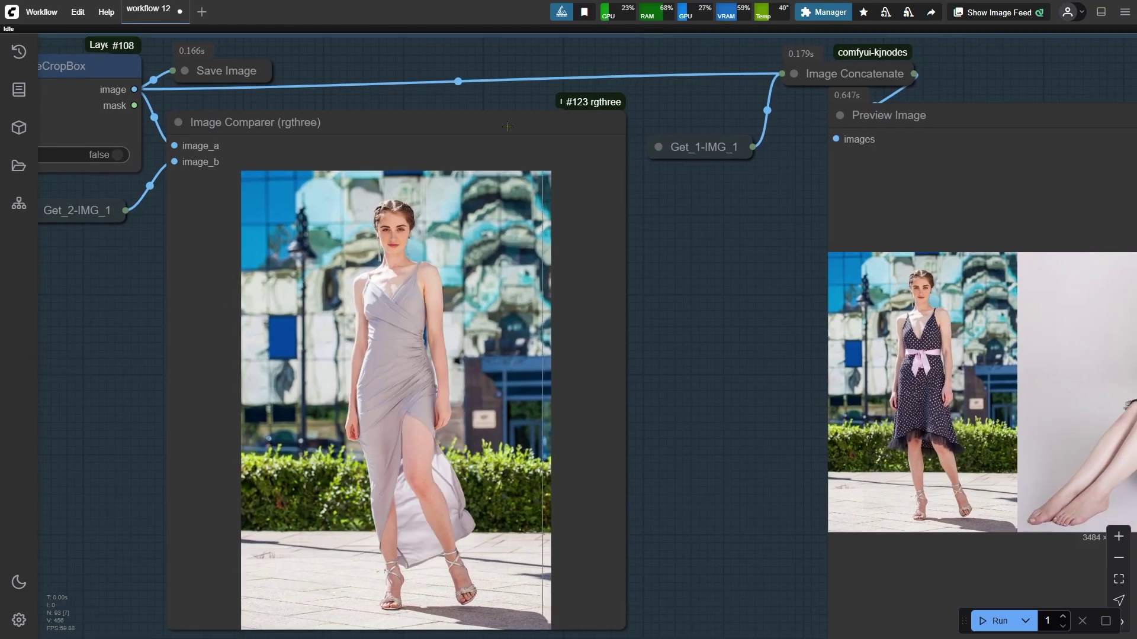
pyautogui.click(507, 126)
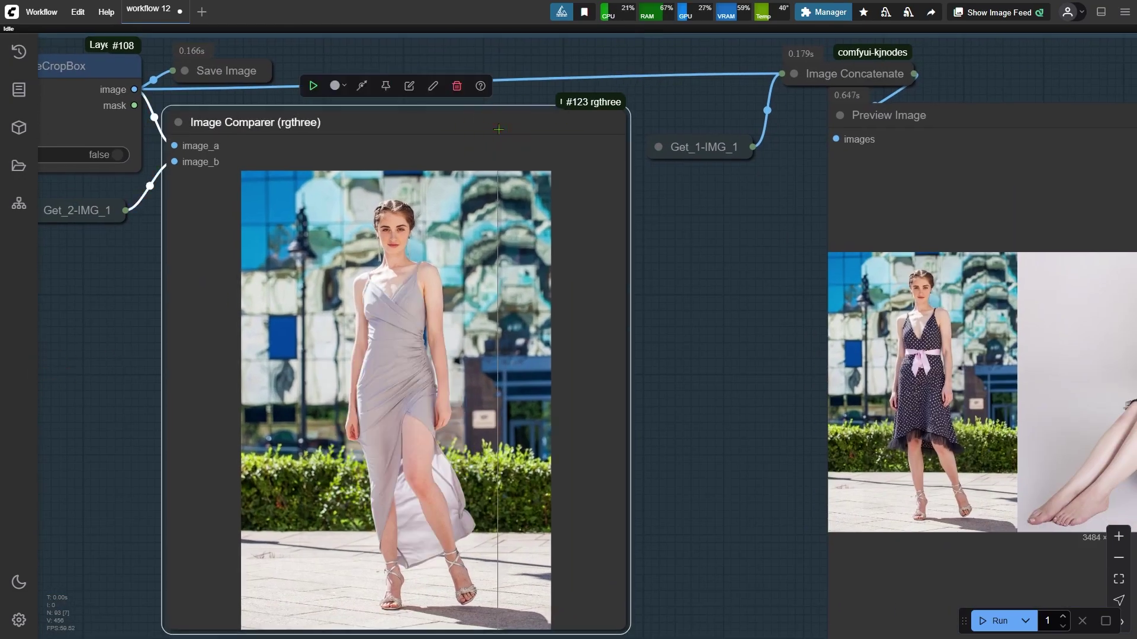
pyautogui.moveTo(94, 286); pyautogui.dragTo(429, 290)
pyautogui.click(364, 80)
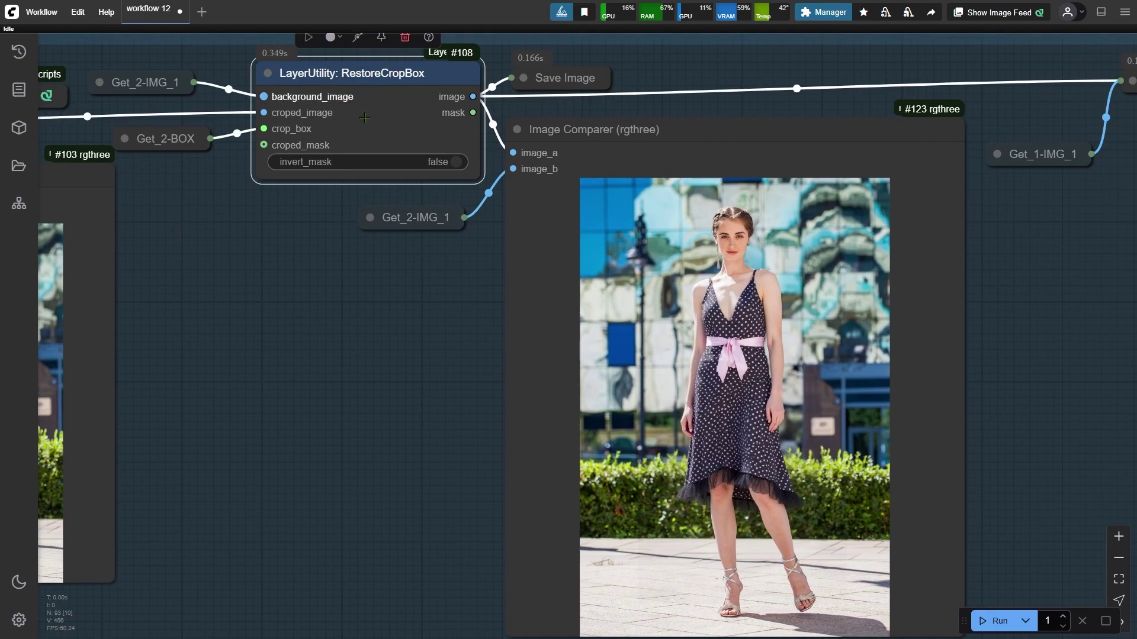
pyautogui.moveTo(432, 351); pyautogui.dragTo(77, 293)
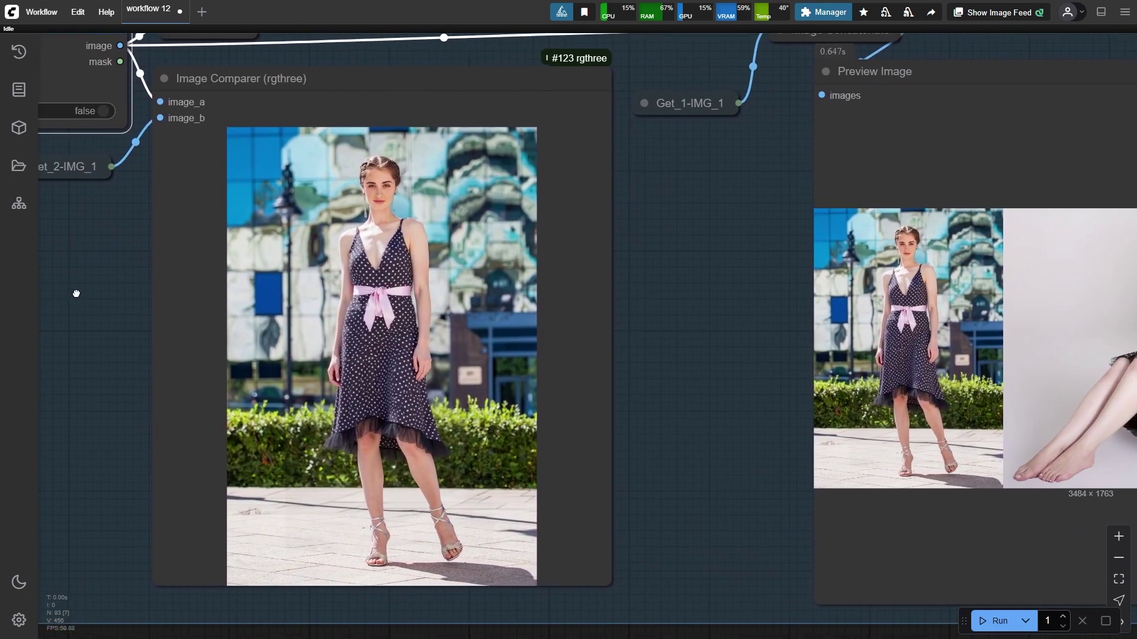
pyautogui.scroll(2, 506, 319)
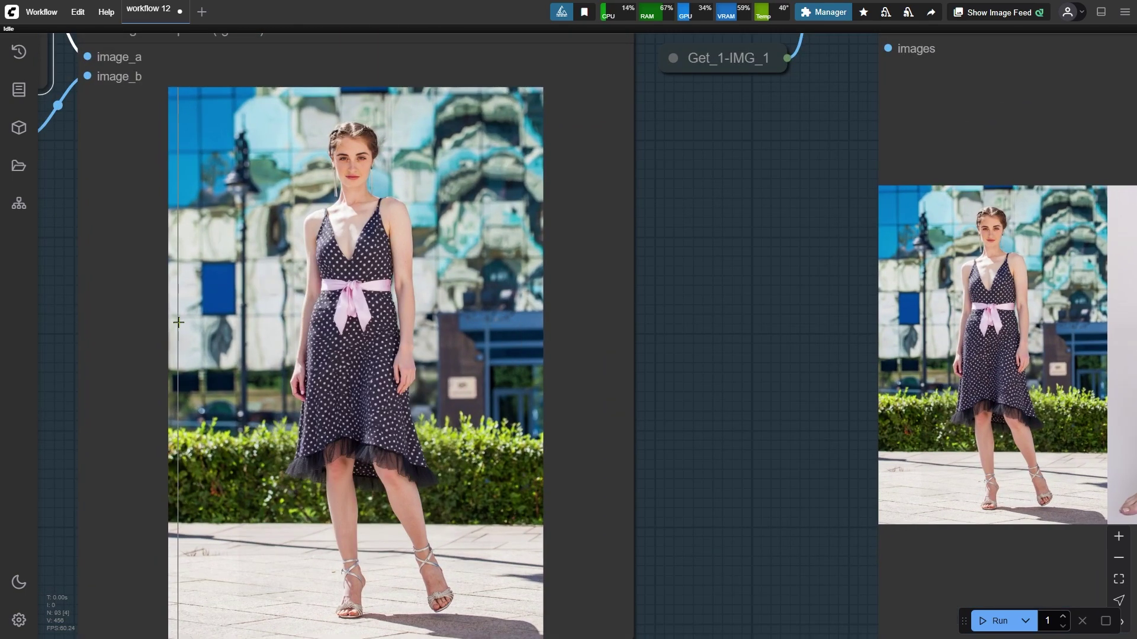
pyautogui.scroll(1, 206, 335)
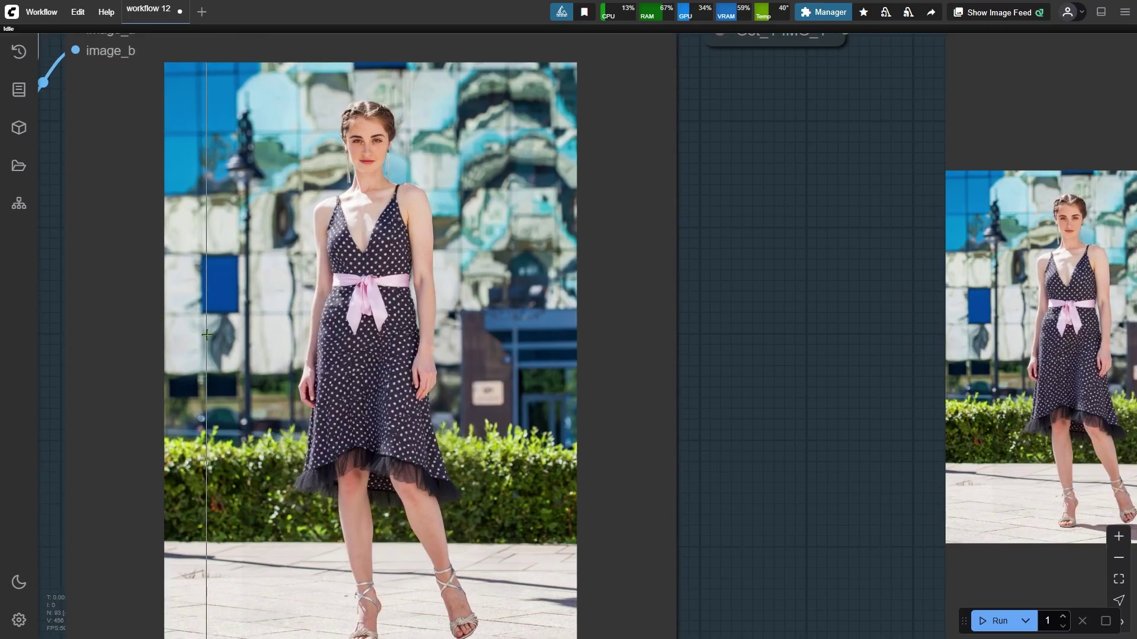
pyautogui.scroll(-5, 157, 330)
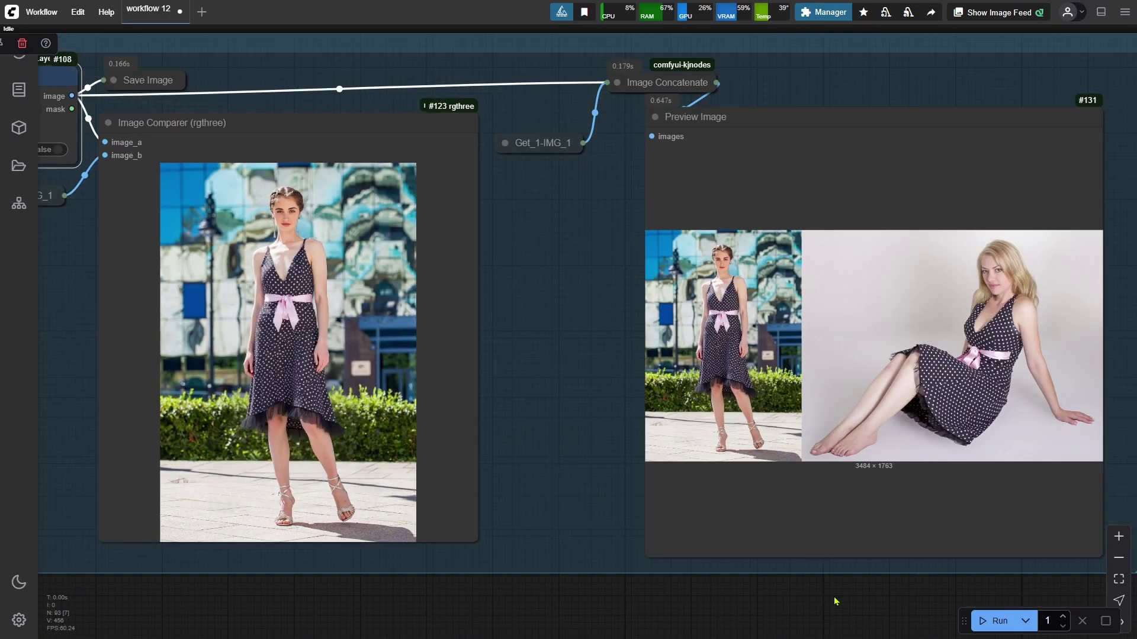
# Step: Examine the concatenated Preview Image, comparing the swapped dress with the reference dress side by side
pyautogui.moveTo(834, 601); pyautogui.dragTo(267, 599)
pyautogui.scroll(2, 92, 460)
pyautogui.scroll(4, 103, 199)
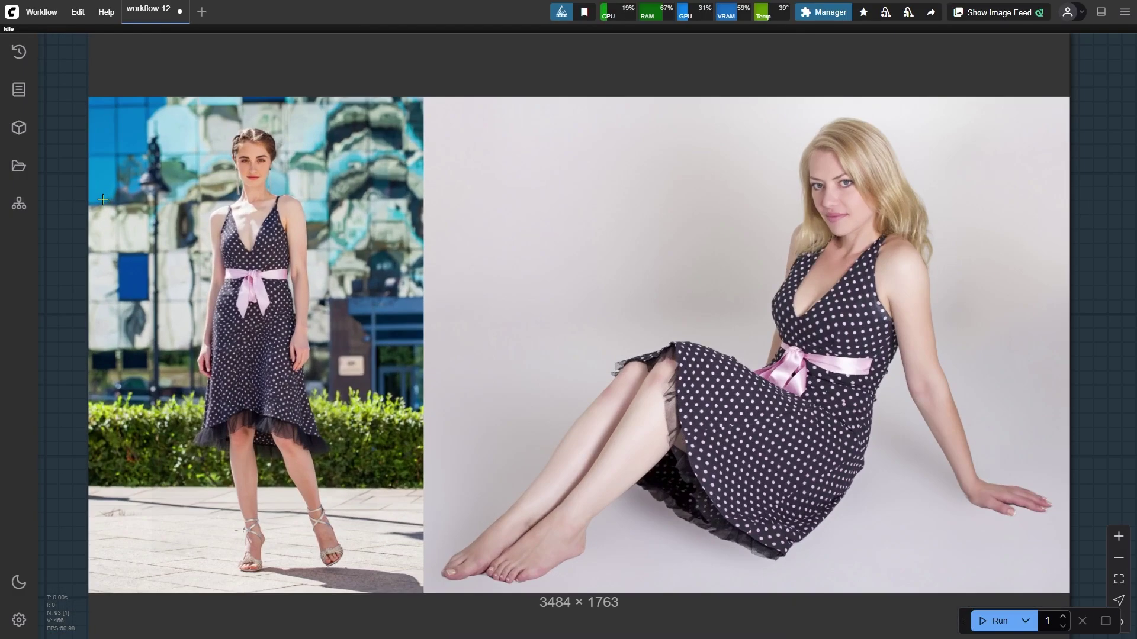
pyautogui.scroll(1, 102, 200)
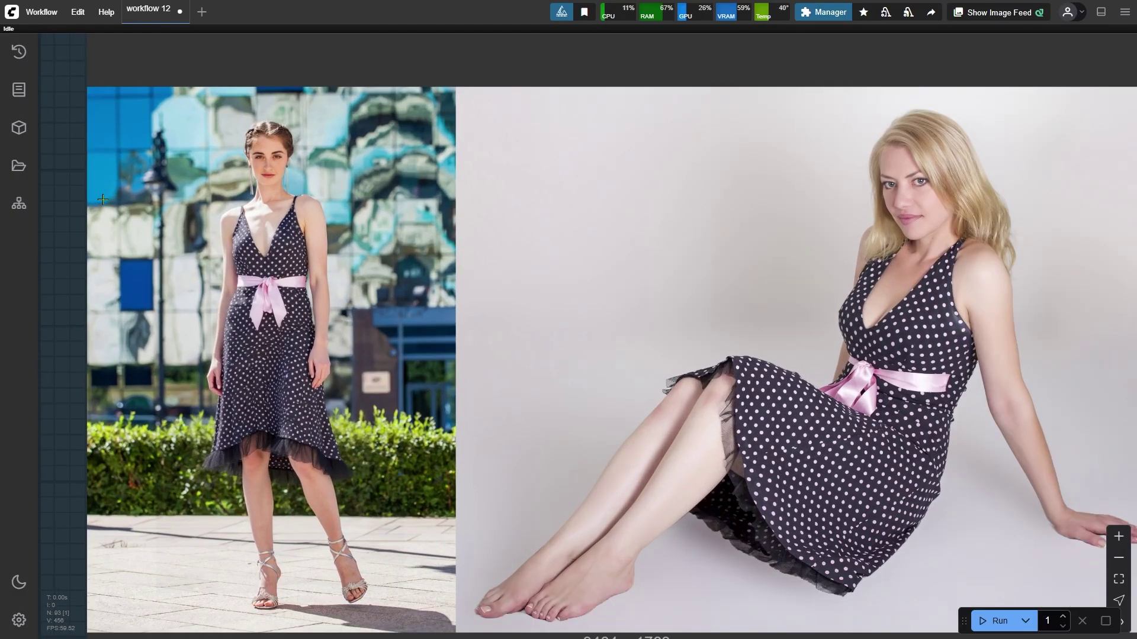